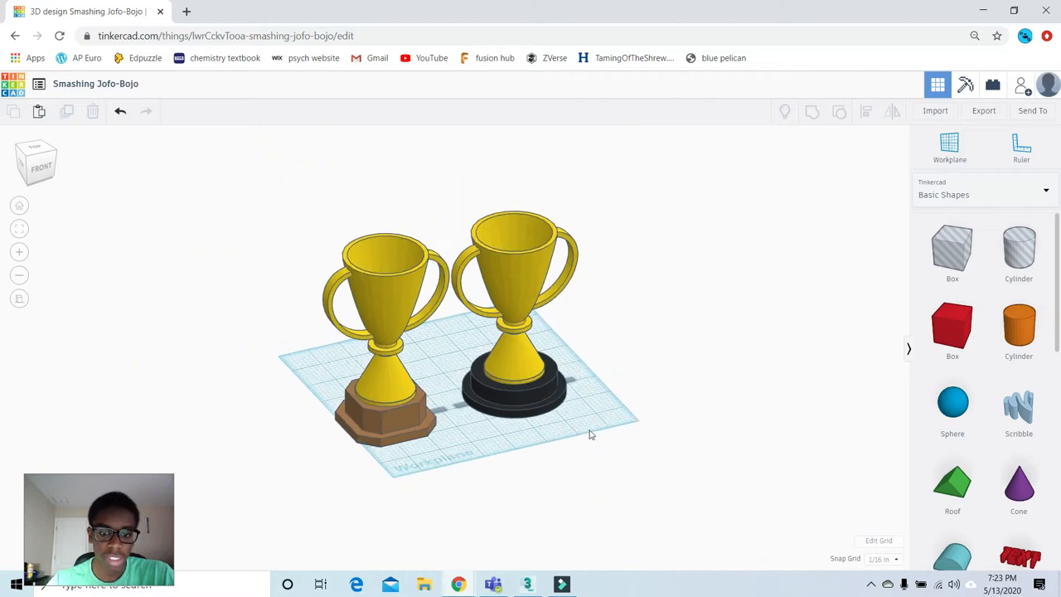
- Create a new 3D design from the Tinkercad dashboard in a new browser tab
{"action": "scroll", "coordinate": [508, 370], "scroll_direction": "up", "scroll_amount": 3}
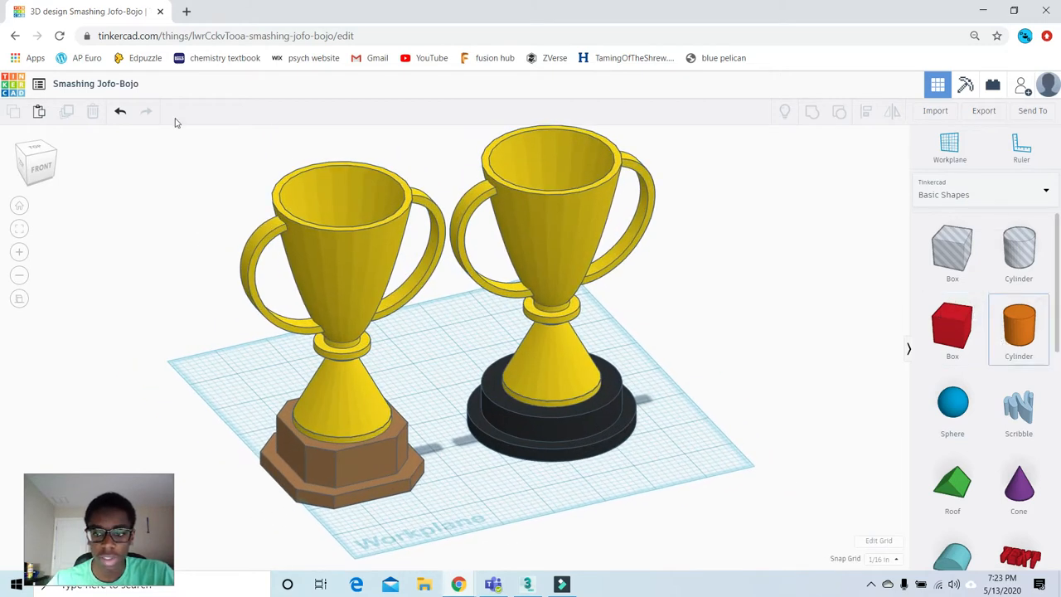
{"action": "left_click", "coordinate": [186, 11]}
{"action": "type", "text": "tin"}
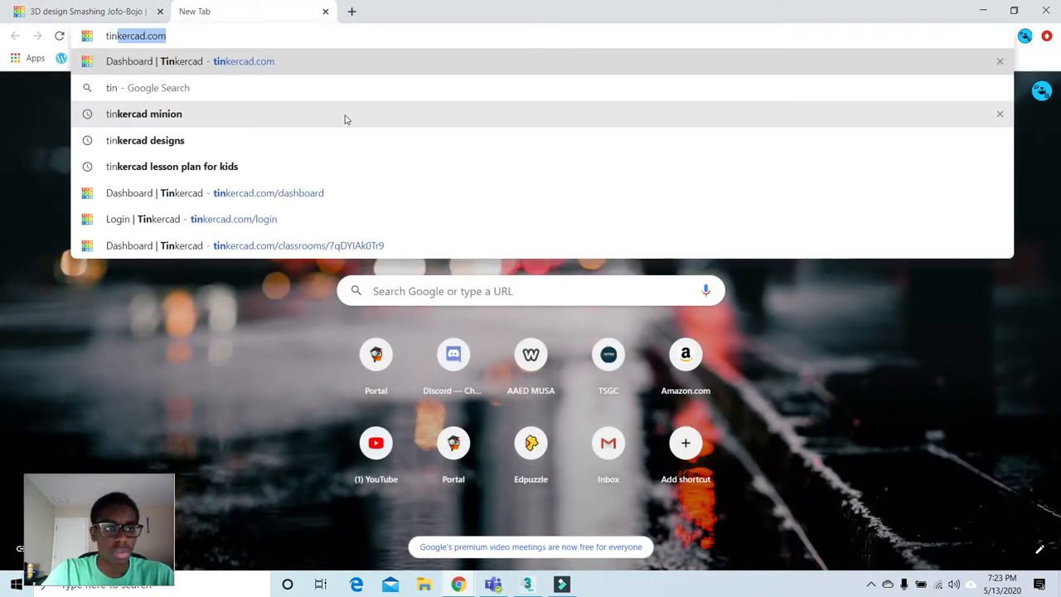
{"action": "key", "text": "Return"}
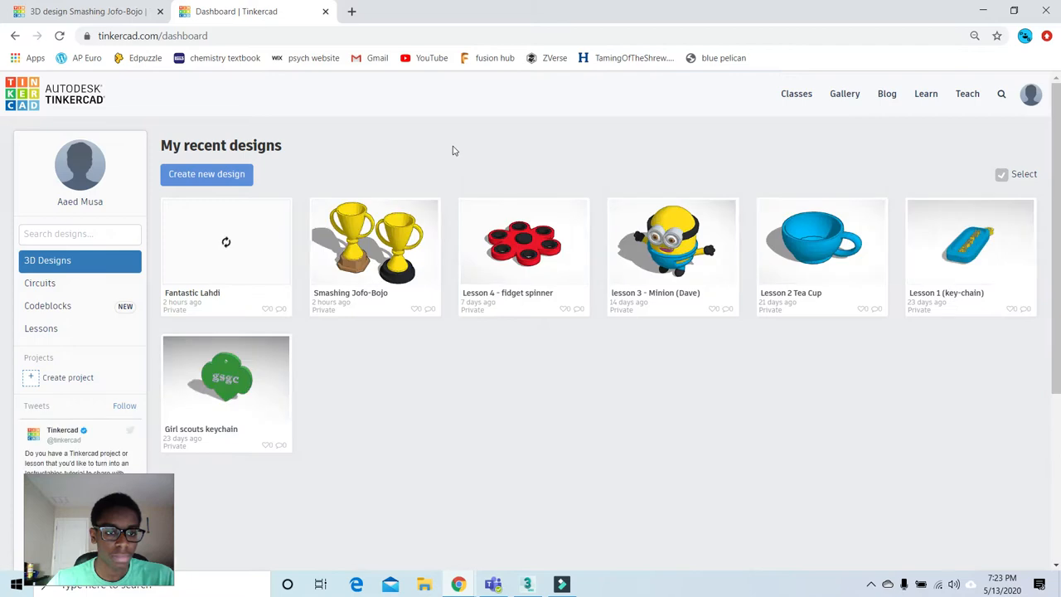
{"action": "left_click", "coordinate": [212, 175]}
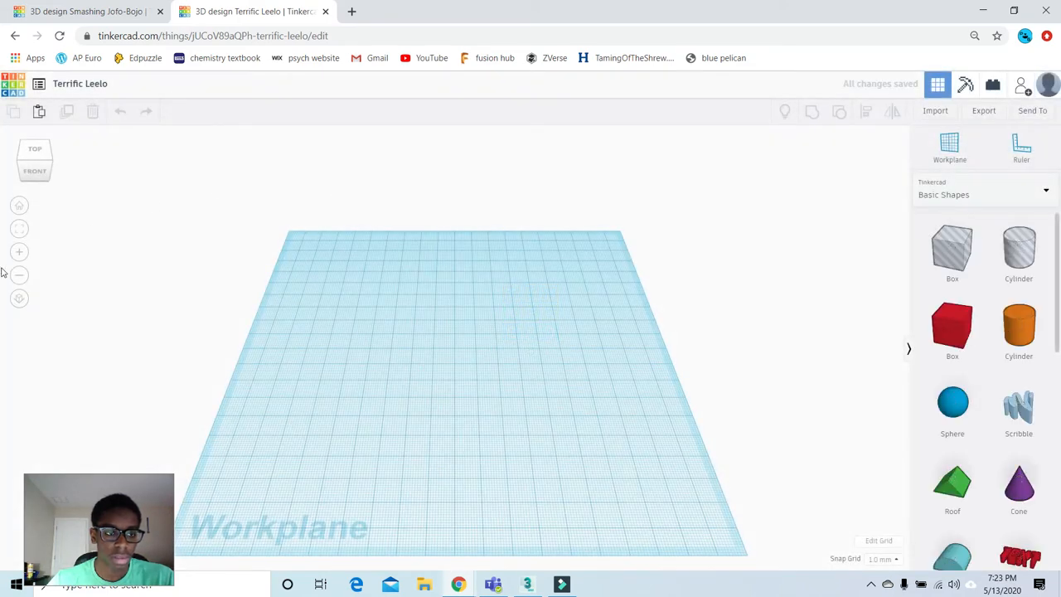
- Switch the view to orthographic and change the workplane grid units to inches
{"action": "left_click", "coordinate": [23, 303]}
{"action": "mouse_move", "coordinate": [30, 171]}
{"action": "left_mouse_down"}
{"action": "mouse_move", "coordinate": [31, 161]}
{"action": "mouse_move", "coordinate": [29, 170]}
{"action": "left_mouse_up"}
{"action": "left_click", "coordinate": [29, 170]}
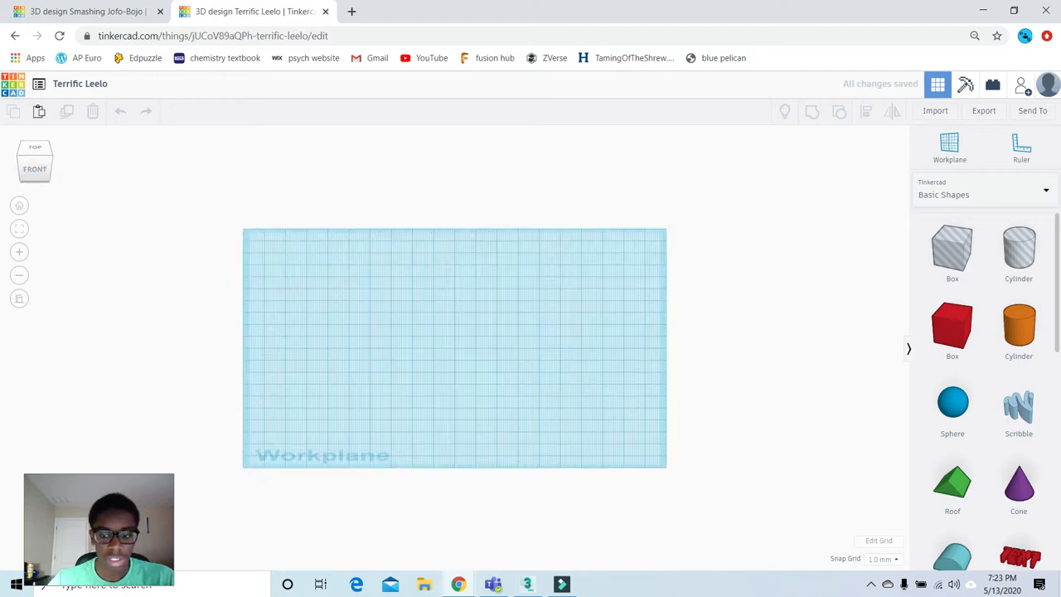
{"action": "left_click", "coordinate": [879, 541]}
{"action": "left_click", "coordinate": [474, 288]}
{"action": "left_click", "coordinate": [476, 324]}
{"action": "left_click", "coordinate": [636, 400]}
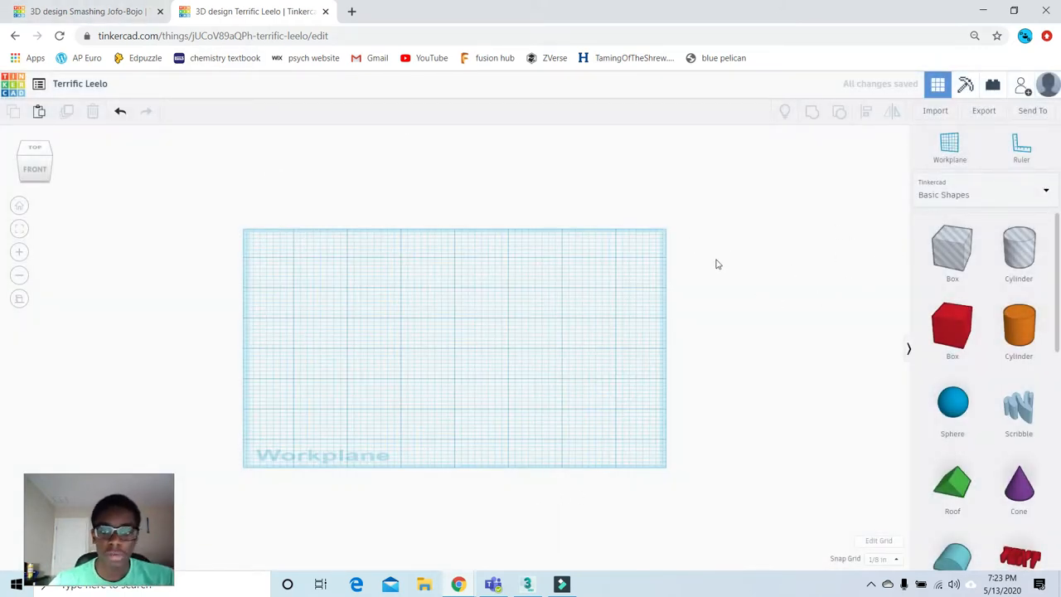
- Place a solid red box near the middle of the workplane
{"action": "scroll", "coordinate": [1017, 423], "scroll_direction": "down", "scroll_amount": 2}
{"action": "scroll", "coordinate": [995, 403], "scroll_direction": "up", "scroll_amount": 2}
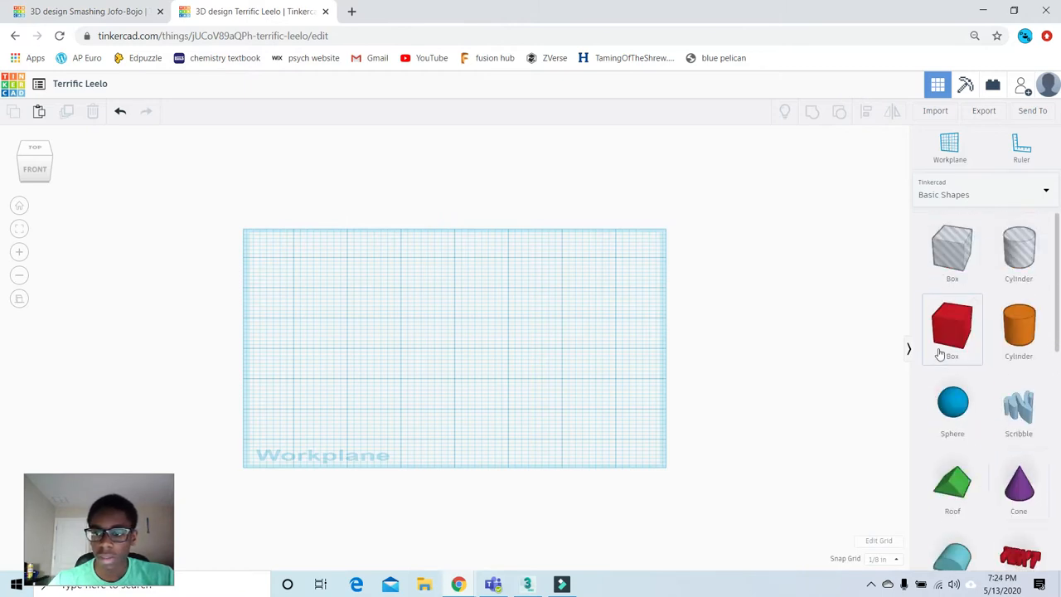
{"action": "left_click_drag", "start_coordinate": [884, 325], "coordinate": [468, 353]}
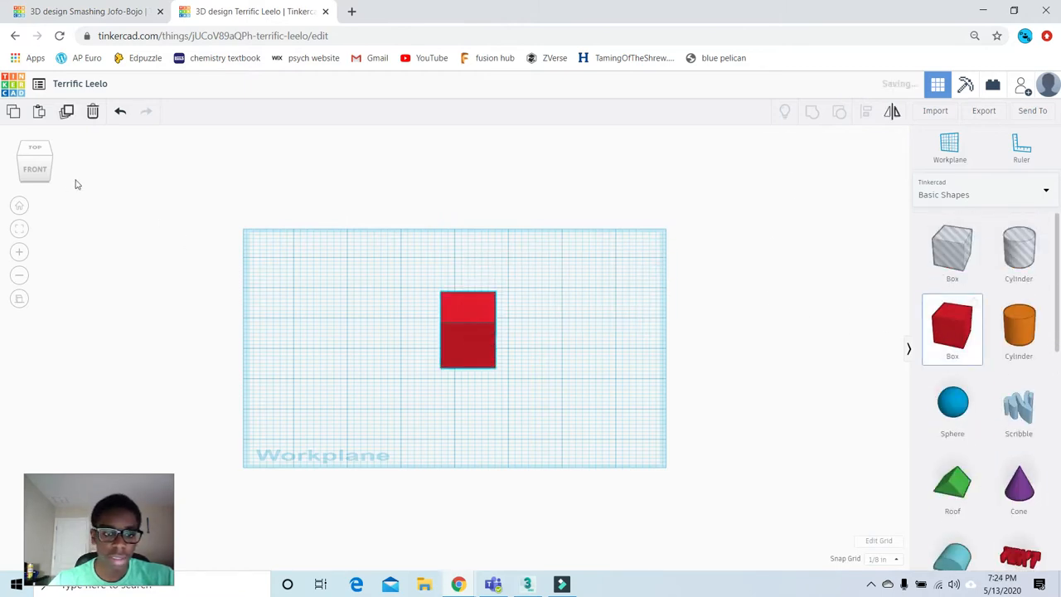
{"action": "mouse_move", "coordinate": [48, 163]}
{"action": "left_mouse_down"}
{"action": "mouse_move", "coordinate": [69, 162]}
{"action": "mouse_move", "coordinate": [47, 160]}
{"action": "left_mouse_up"}
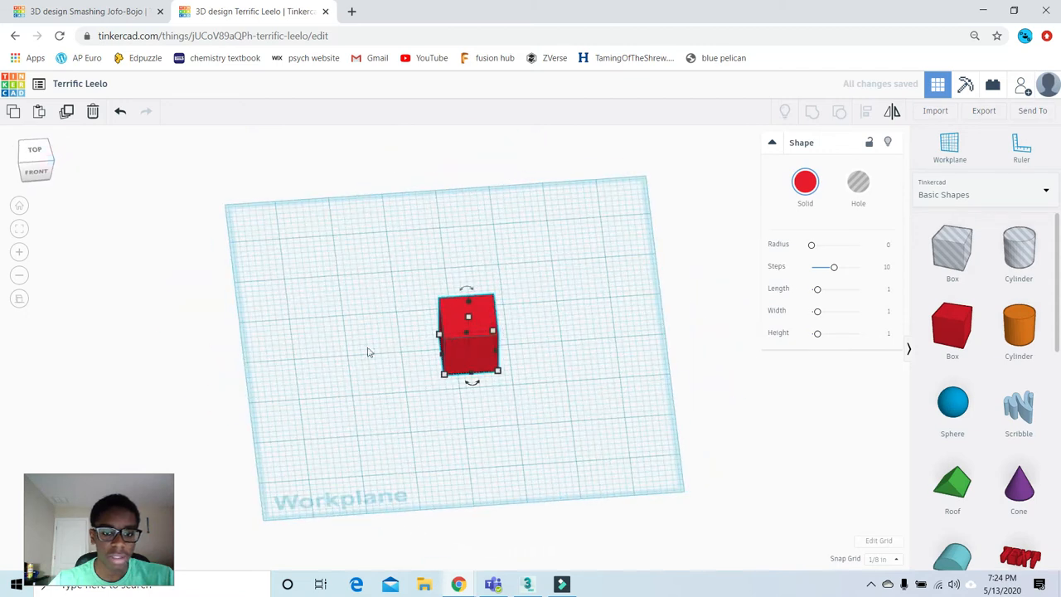
- Set the box's length and width to 3 in and move it back toward the workplane's centre
{"action": "mouse_move", "coordinate": [499, 372]}
{"action": "left_click", "coordinate": [547, 348]}
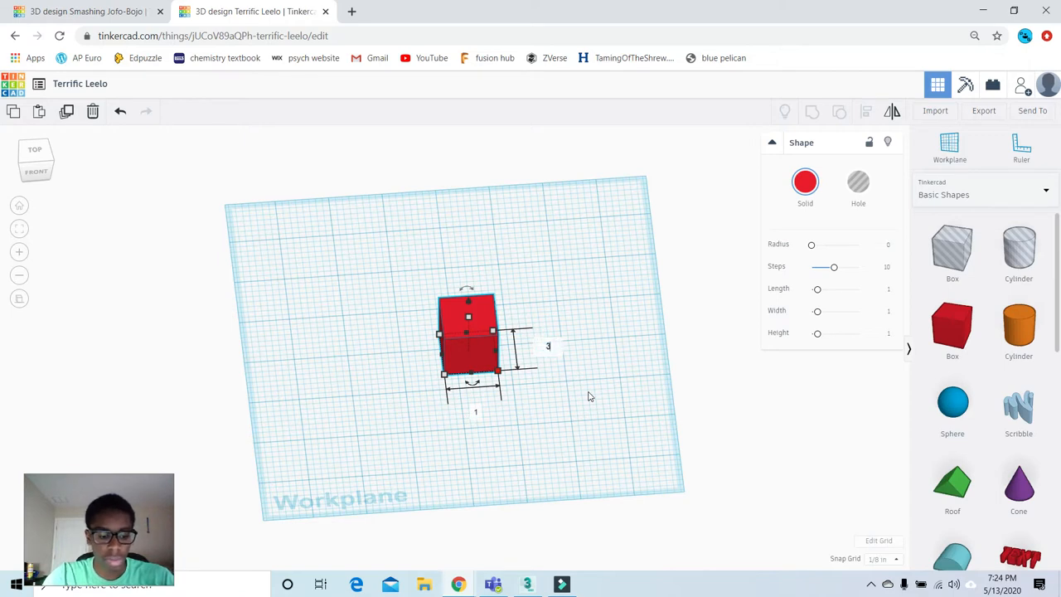
{"action": "key", "text": "Tab"}
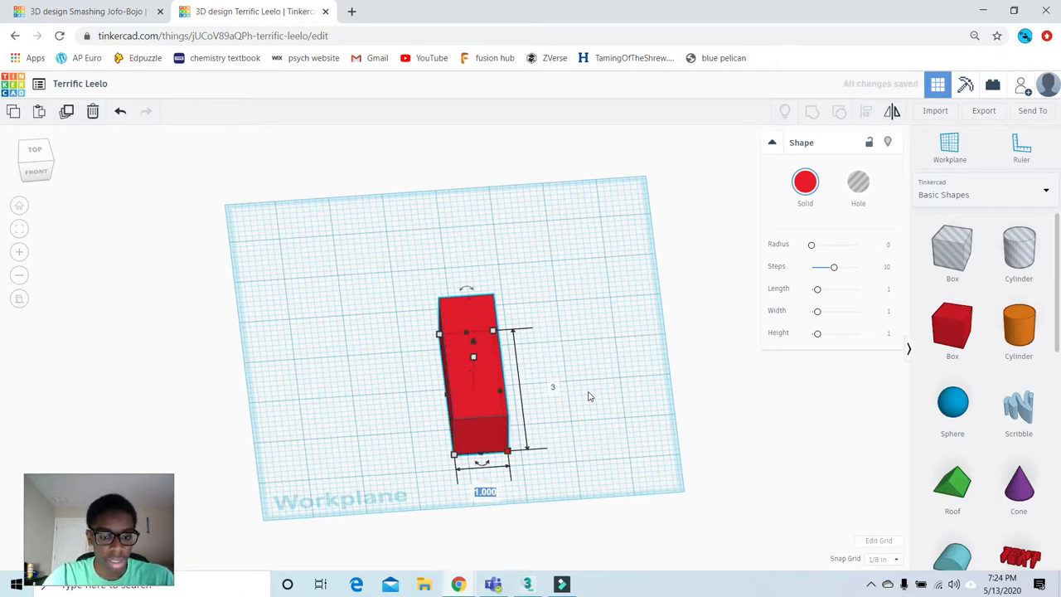
{"action": "type", "text": "3"}
{"action": "key", "text": "Return"}
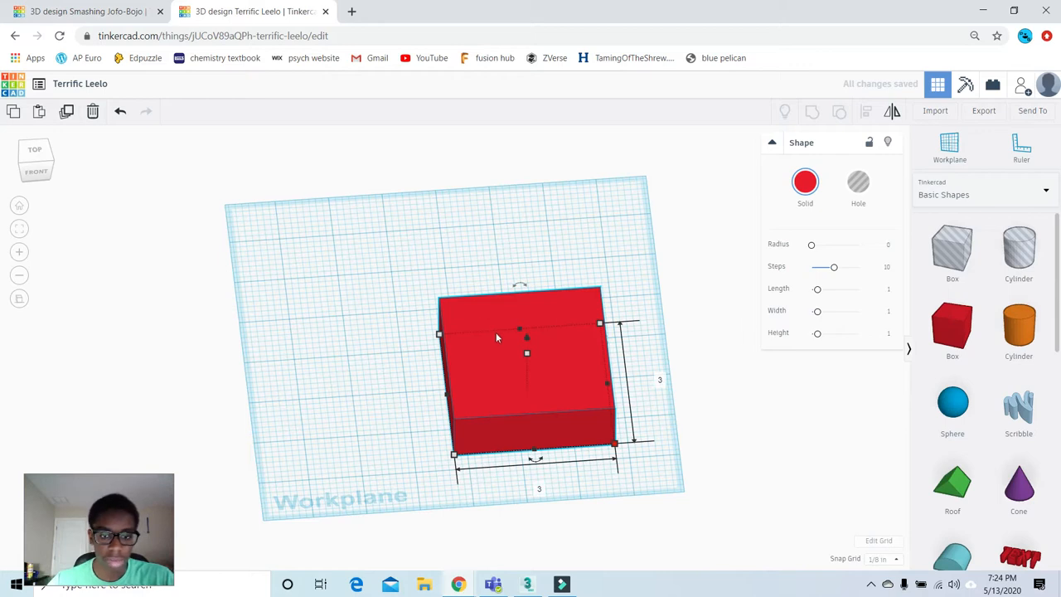
{"action": "left_click_drag", "start_coordinate": [502, 362], "coordinate": [490, 361]}
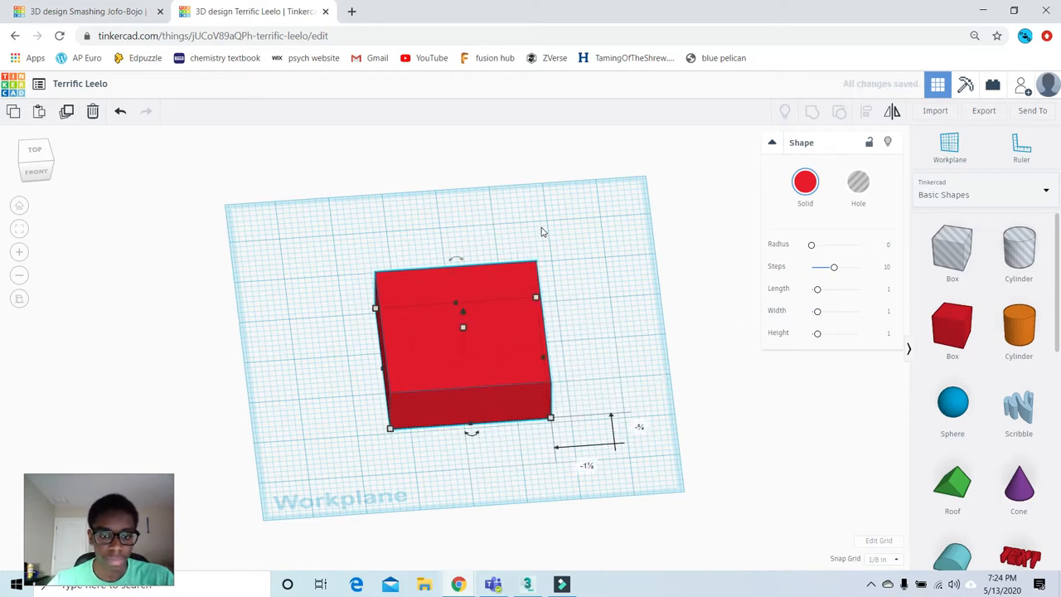
- Place a roof shape on the workplane beside the right face of the red box
{"action": "middle_click_drag", "start_coordinate": [543, 232], "coordinate": [540, 274]}
{"action": "scroll", "coordinate": [531, 270], "scroll_direction": "up", "scroll_amount": 5}
{"action": "scroll", "coordinate": [528, 264], "scroll_direction": "down", "scroll_amount": 3}
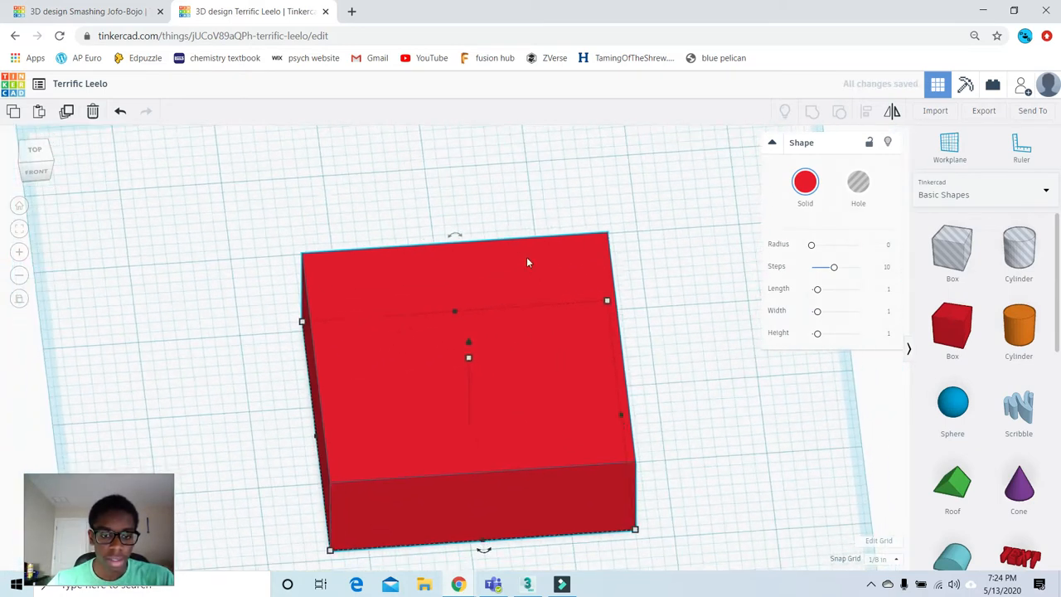
{"action": "scroll", "coordinate": [631, 355], "scroll_direction": "down", "scroll_amount": 4}
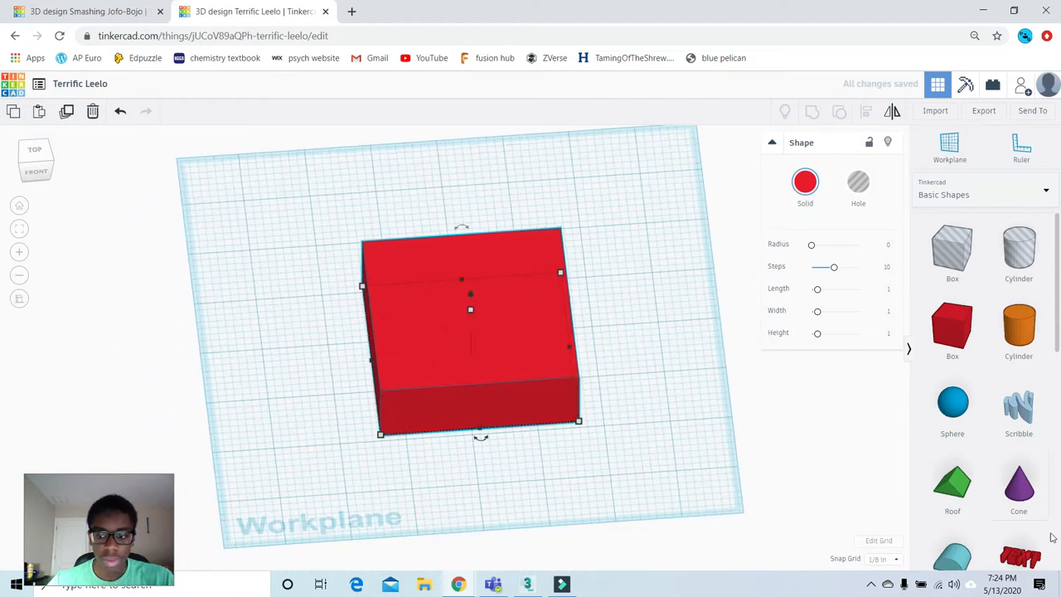
{"action": "left_click_drag", "start_coordinate": [943, 486], "coordinate": [666, 375]}
{"action": "left_click_drag", "start_coordinate": [39, 169], "coordinate": [16, 156]}
{"action": "scroll", "coordinate": [530, 365], "scroll_direction": "up", "scroll_amount": 2}
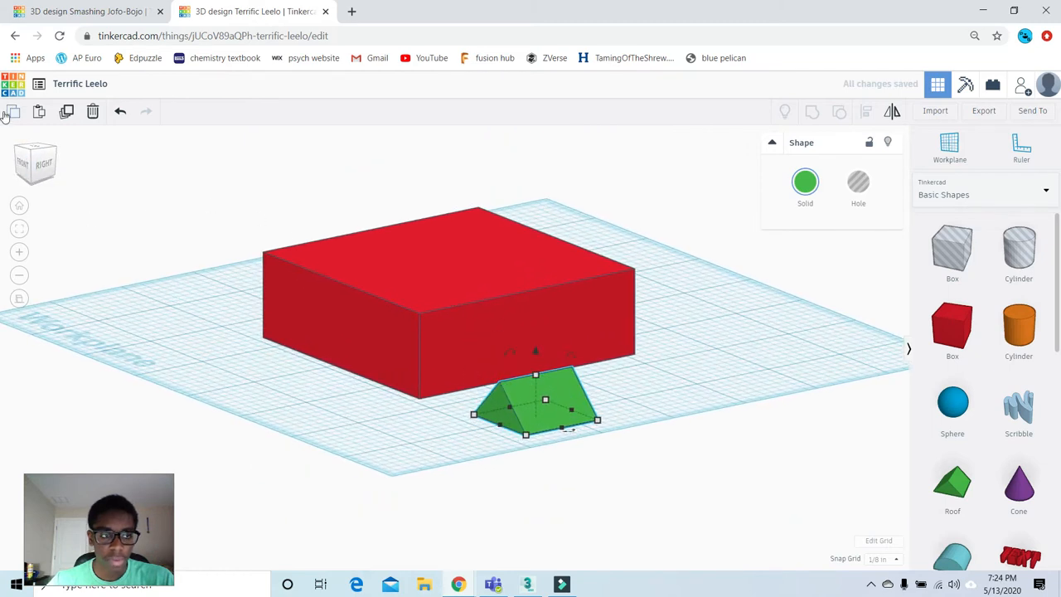
- Rotate the roof shape 90° so that it stands upright on its triangular end
{"action": "left_click", "coordinate": [40, 163]}
{"action": "left_click_drag", "start_coordinate": [358, 280], "coordinate": [355, 240]}
{"action": "left_click", "coordinate": [27, 170]}
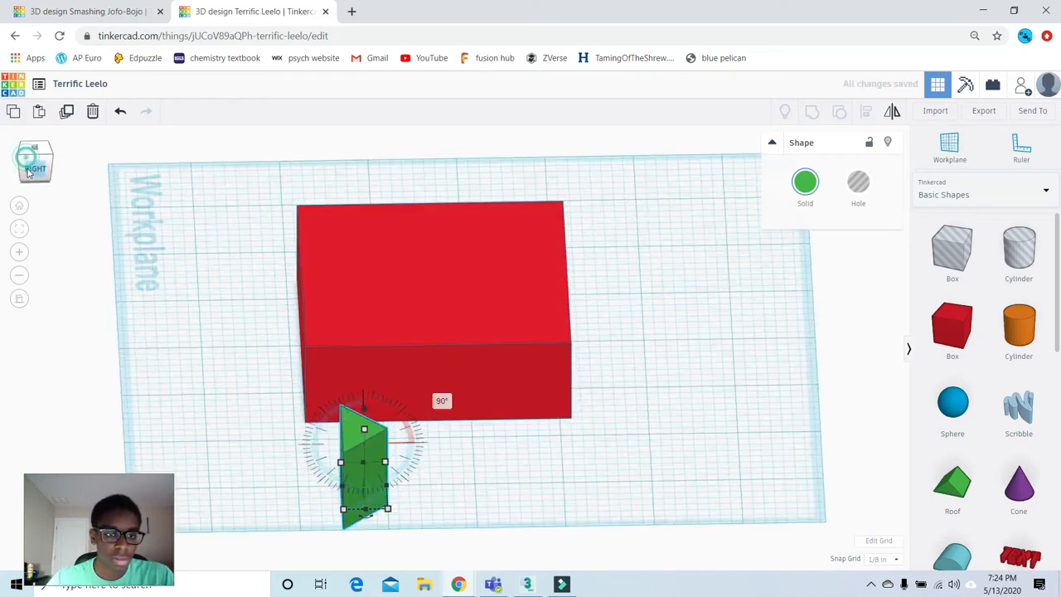
- Rotate the upright roof shape 45° about its vertical axis so its short sides run parallel to the box's edges
{"action": "left_click", "coordinate": [31, 162]}
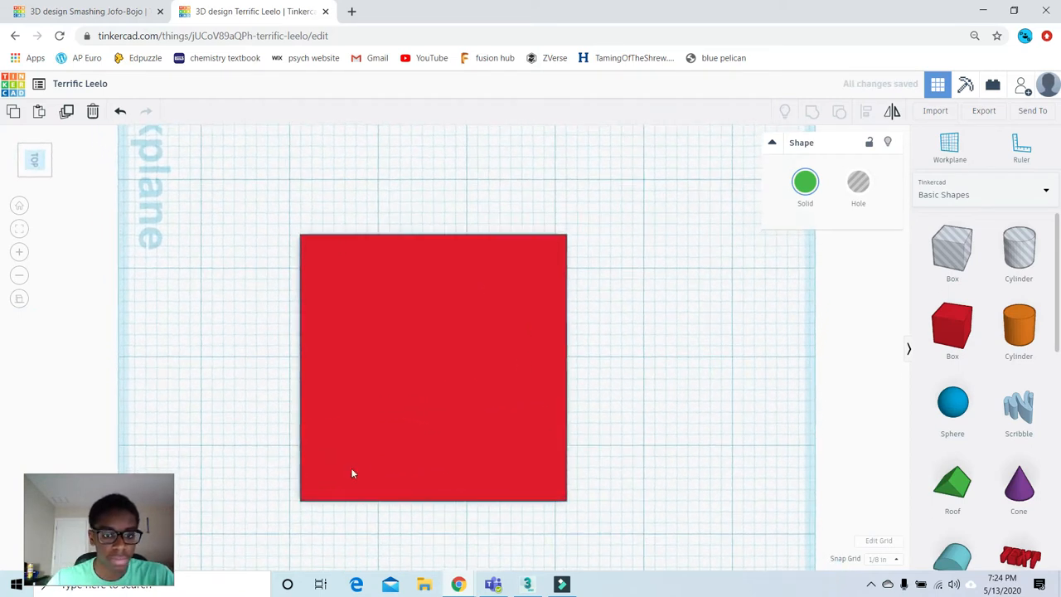
{"action": "left_click_drag", "start_coordinate": [388, 472], "coordinate": [428, 471]}
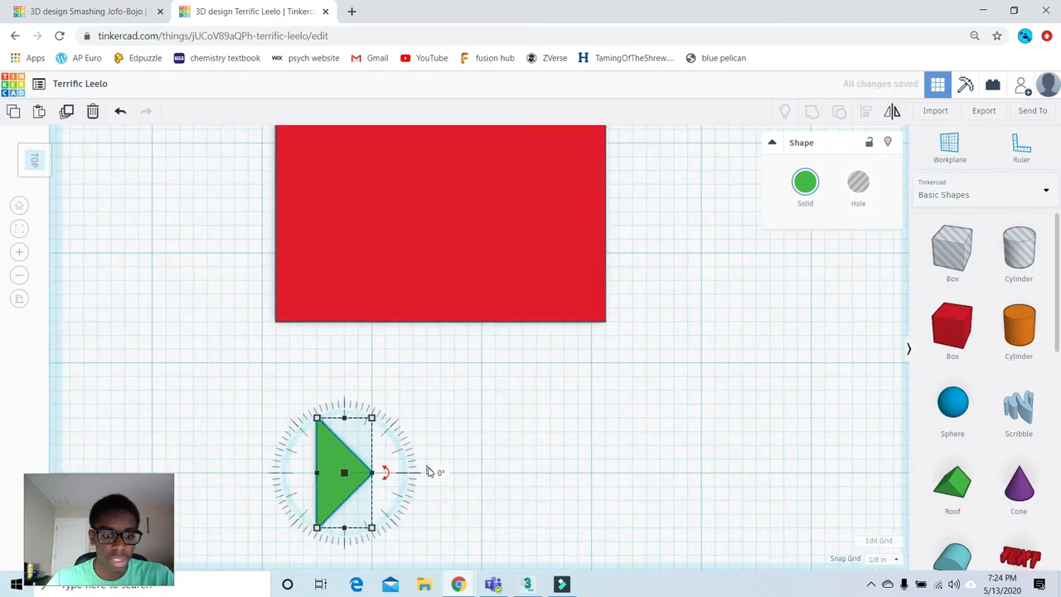
{"action": "left_click", "coordinate": [437, 474]}
{"action": "scroll", "coordinate": [440, 485], "scroll_direction": "up", "scroll_amount": 3}
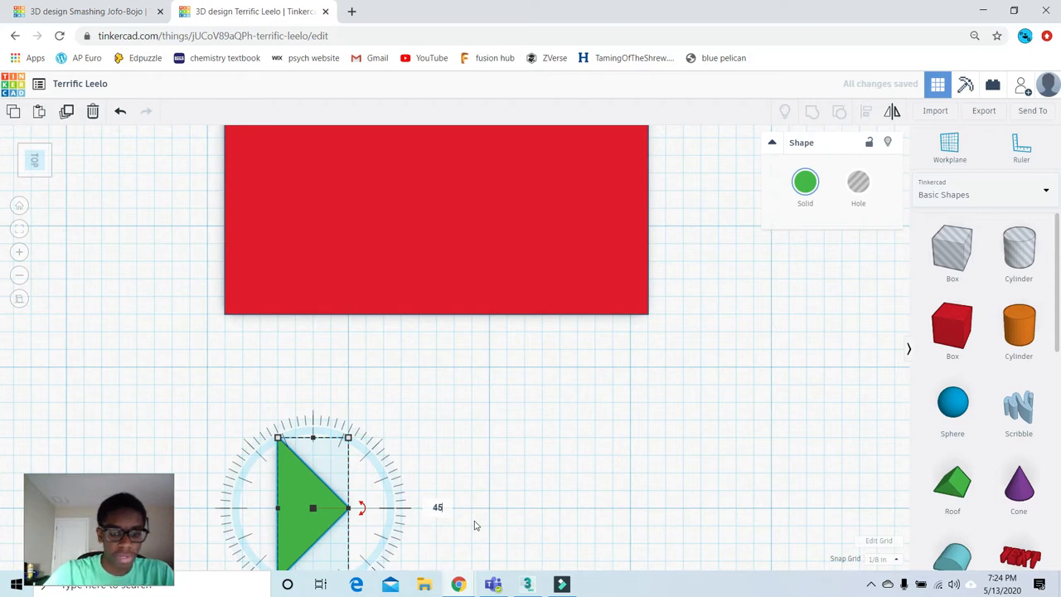
{"action": "type", "text": "45"}
{"action": "key", "text": "Return"}
{"action": "scroll", "coordinate": [422, 374], "scroll_direction": "down", "scroll_amount": 5}
{"action": "left_click", "coordinate": [462, 379]}
{"action": "left_click", "coordinate": [23, 159]}
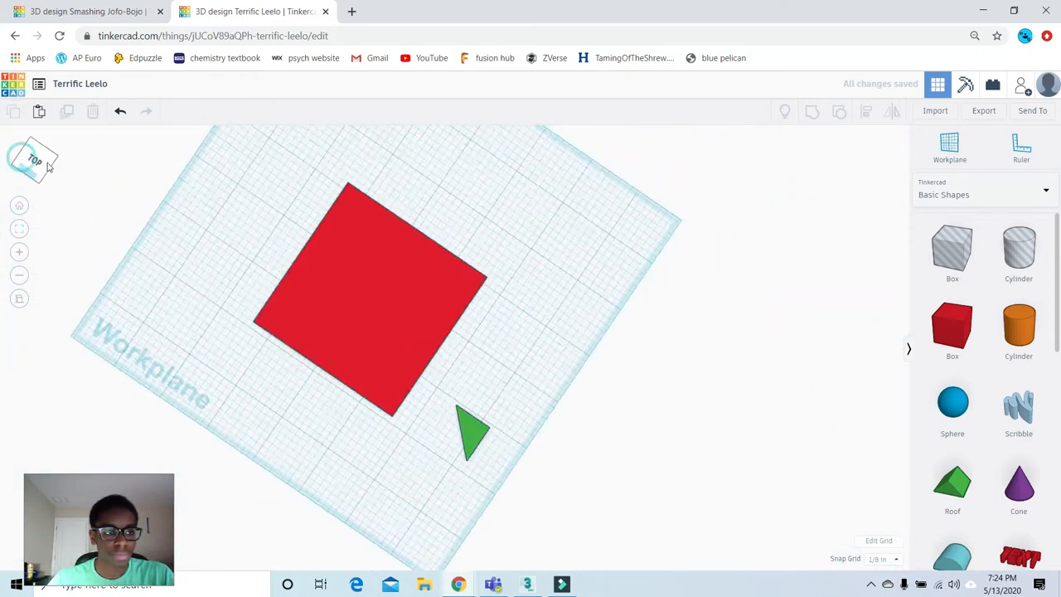
- Turn the green triangular wedge into a hole
{"action": "left_click", "coordinate": [509, 413]}
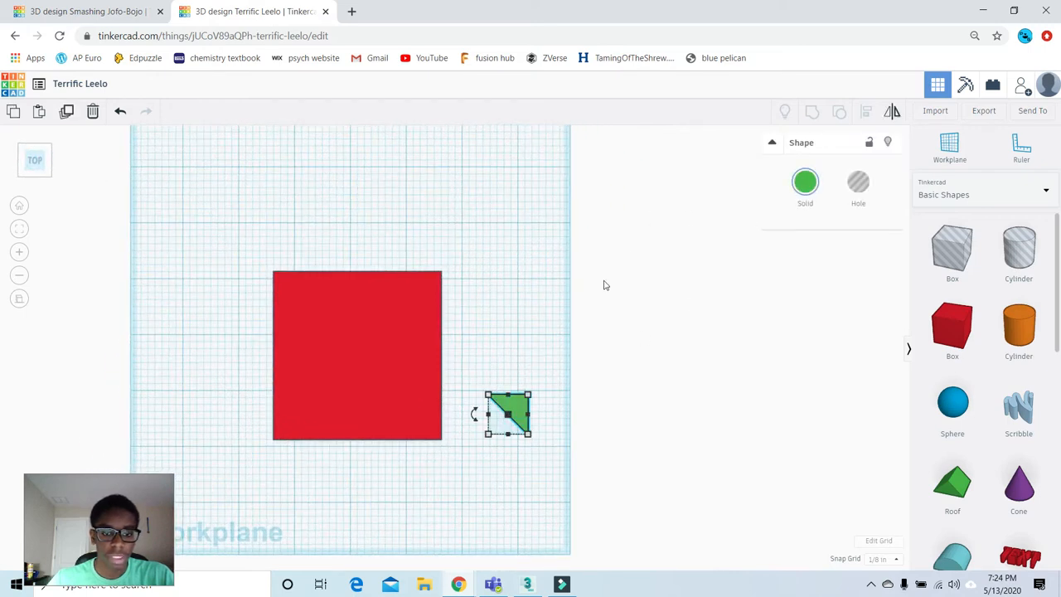
{"action": "left_click", "coordinate": [855, 199]}
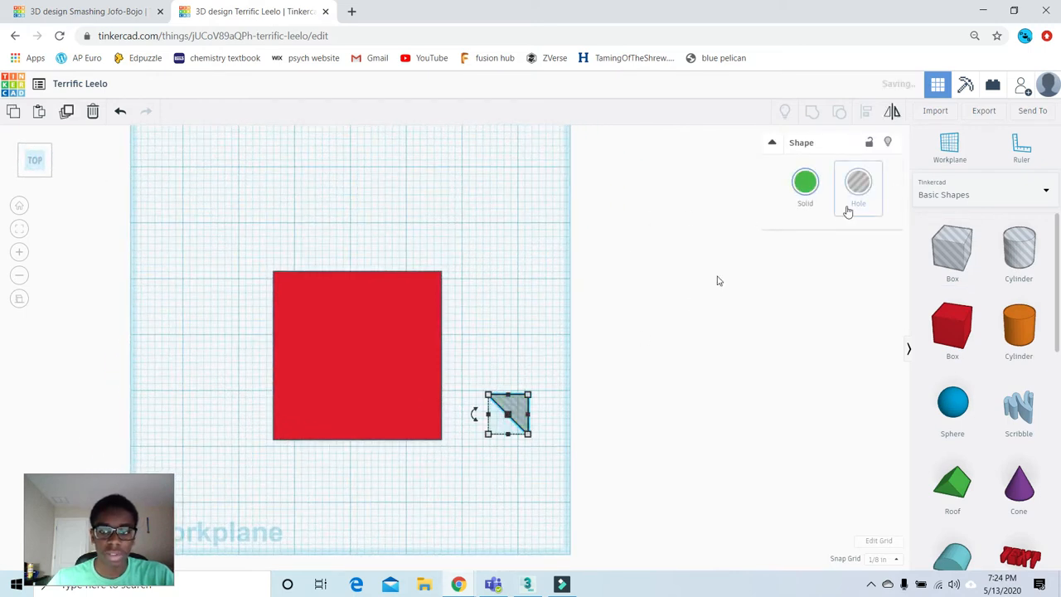
{"action": "left_click", "coordinate": [489, 300]}
- Align the triangular hole with the box at their vertical middles
{"action": "left_click", "coordinate": [34, 171]}
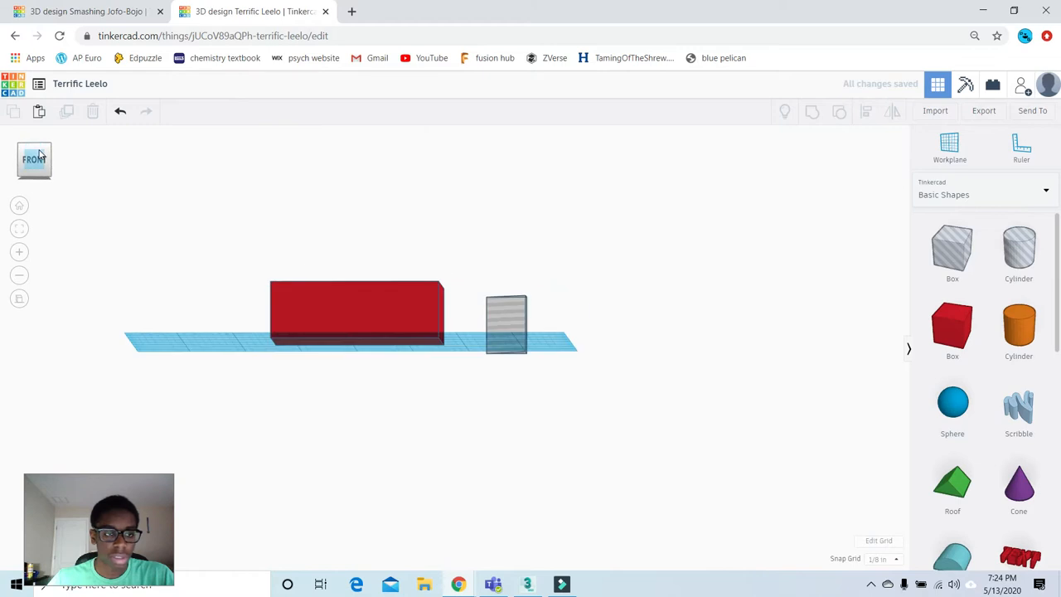
{"action": "left_click_drag", "start_coordinate": [633, 448], "coordinate": [295, 205]}
{"action": "left_click", "coordinate": [866, 111]}
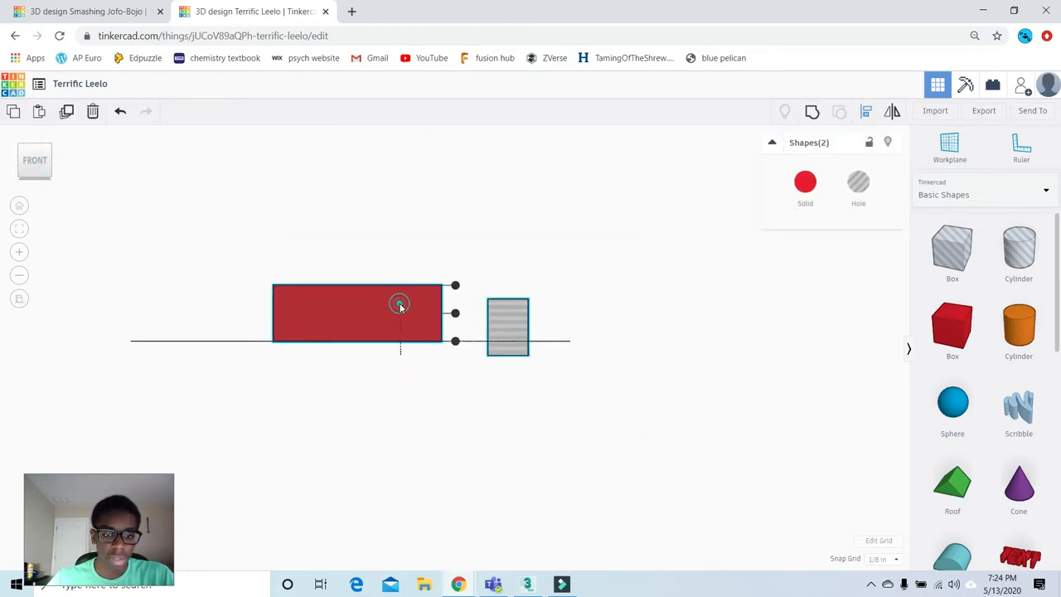
{"action": "left_click", "coordinate": [455, 314]}
{"action": "left_click", "coordinate": [566, 224]}
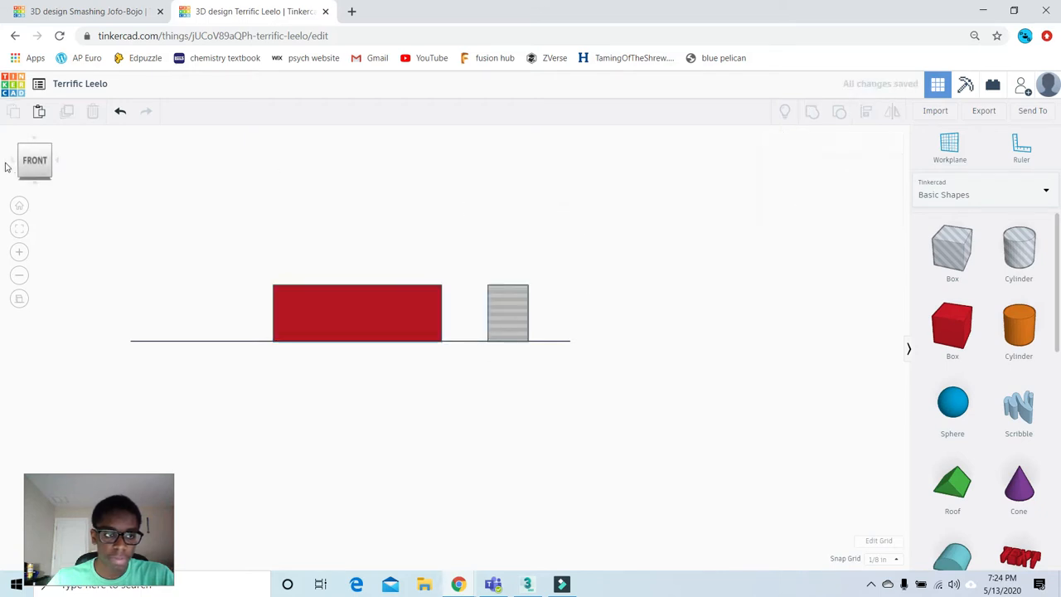
- Align the triangular hole flush with the box's back and right edges so it covers the back right corner
{"action": "left_click", "coordinate": [28, 155]}
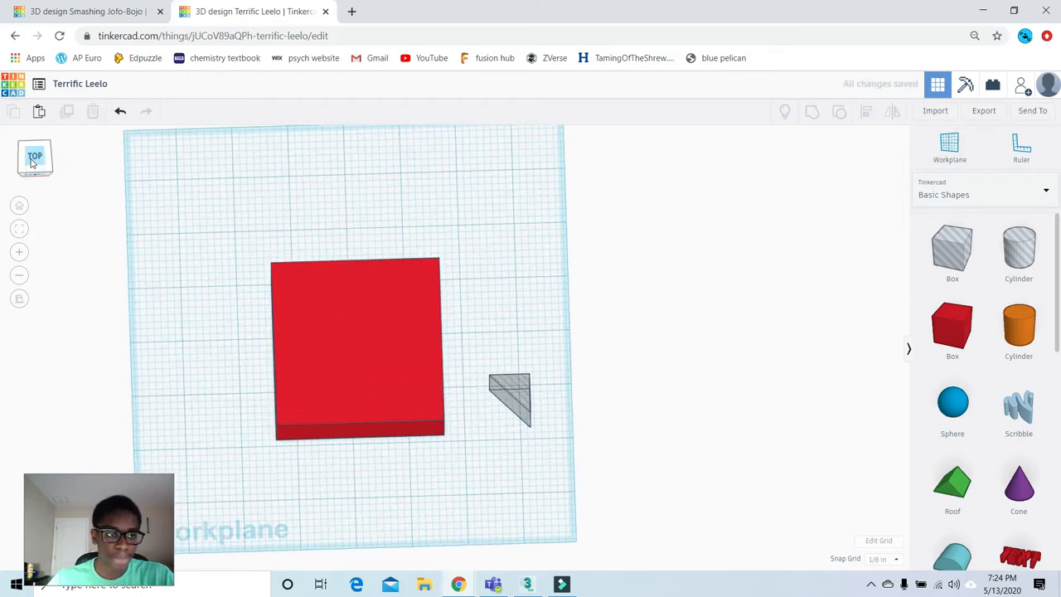
{"action": "left_click_drag", "start_coordinate": [572, 476], "coordinate": [235, 196]}
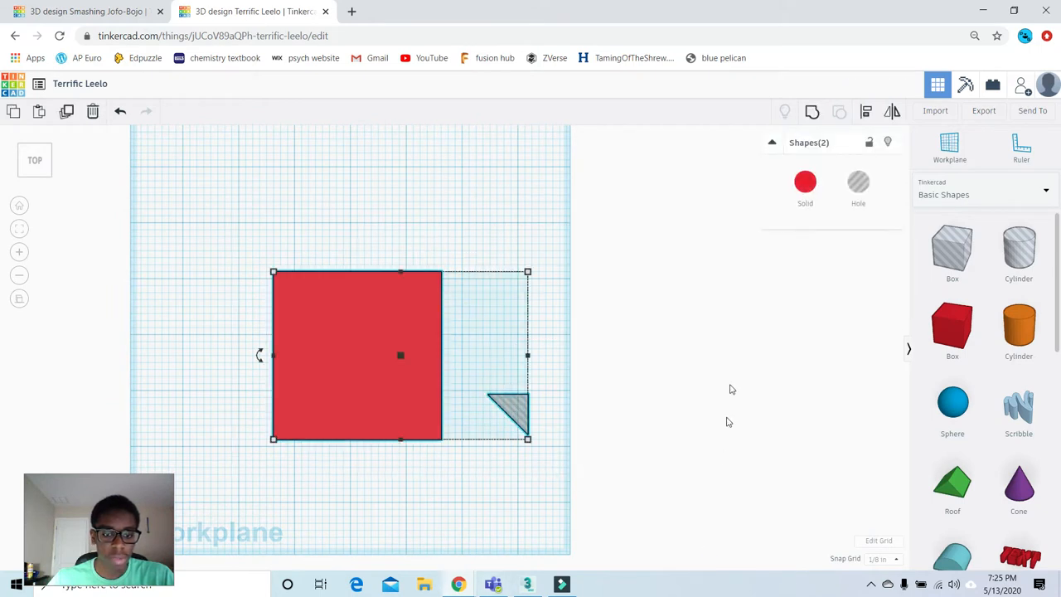
{"action": "left_click", "coordinate": [868, 112]}
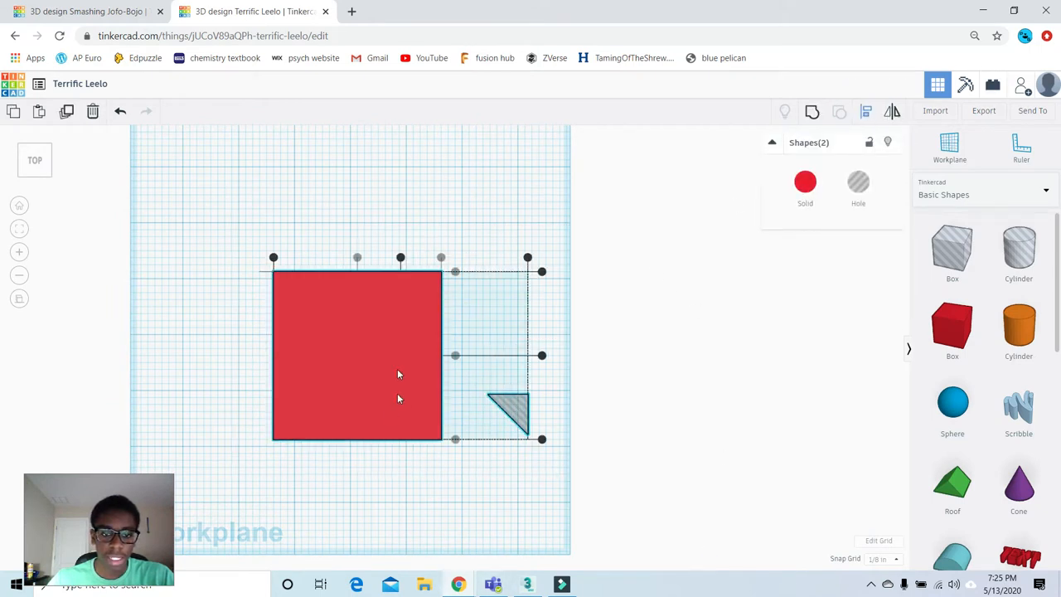
{"action": "left_click", "coordinate": [455, 272]}
{"action": "left_click", "coordinate": [441, 257]}
{"action": "scroll", "coordinate": [622, 323], "scroll_direction": "up", "scroll_amount": 2}
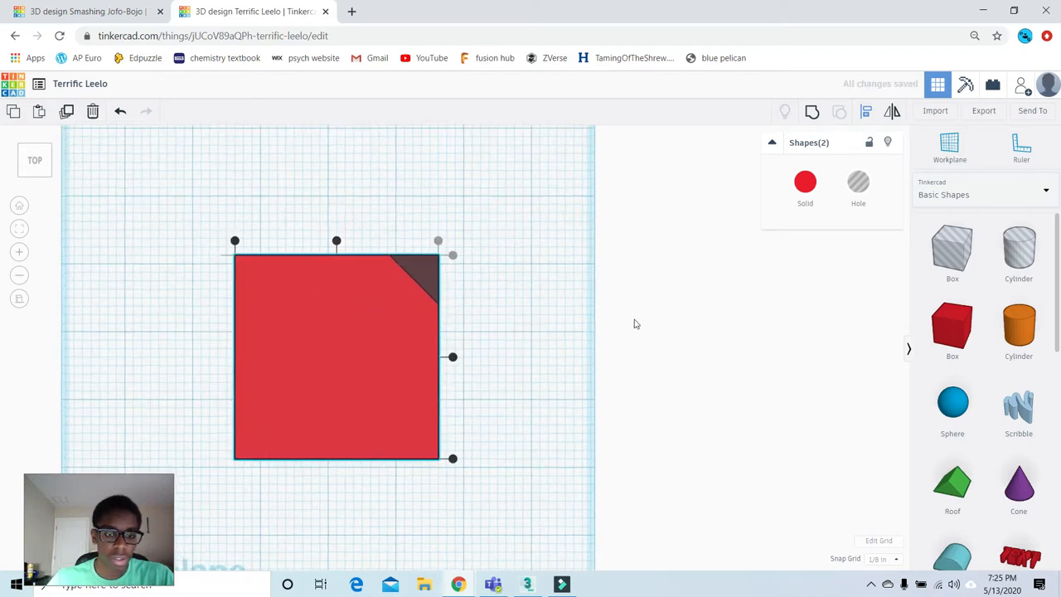
{"action": "left_click", "coordinate": [627, 307]}
- Duplicate the corner hole to the right of the box and rotate the copy 90°
{"action": "left_click", "coordinate": [426, 249]}
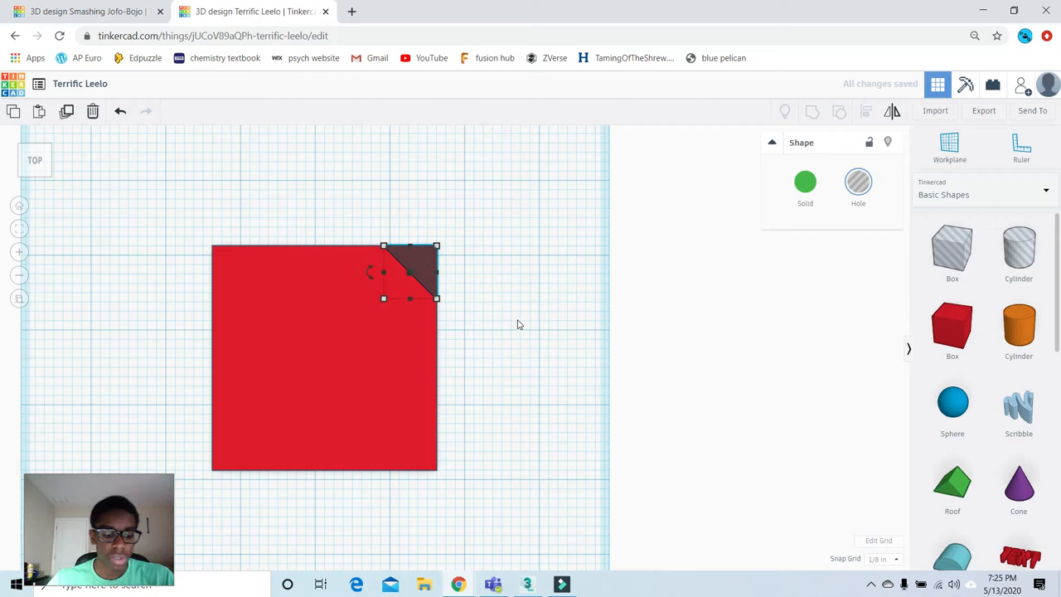
{"action": "left_click_drag", "start_coordinate": [428, 271], "coordinate": [500, 322], "text": "alt"}
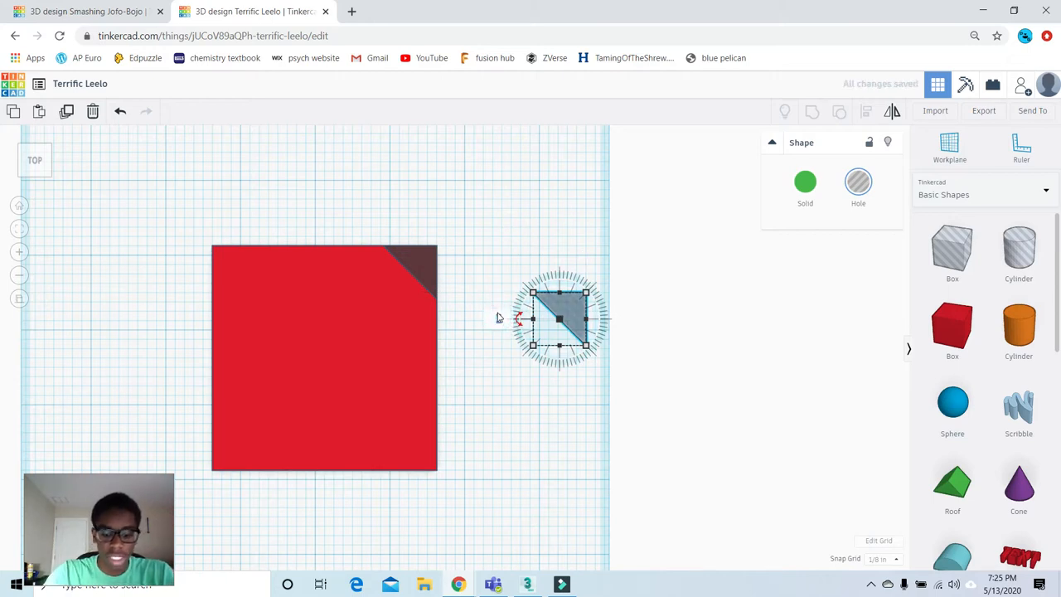
{"action": "key", "text": "Return"}
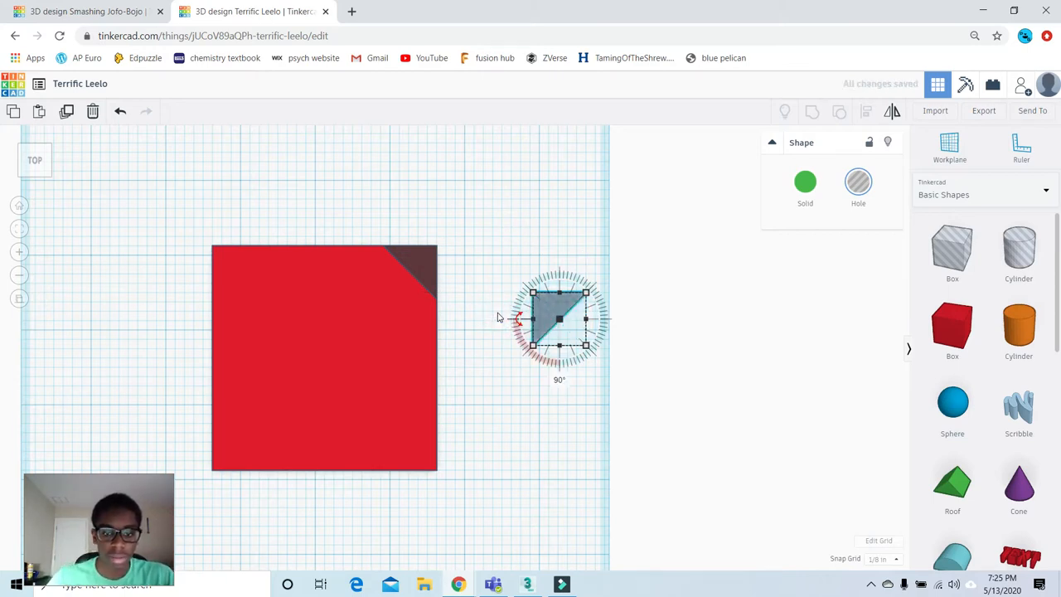
- Align the rotated triangular hole flush with the box's left and back edges so it covers the back left corner
{"action": "left_click", "coordinate": [509, 269]}
{"action": "left_click_drag", "start_coordinate": [664, 287], "coordinate": [468, 363]}
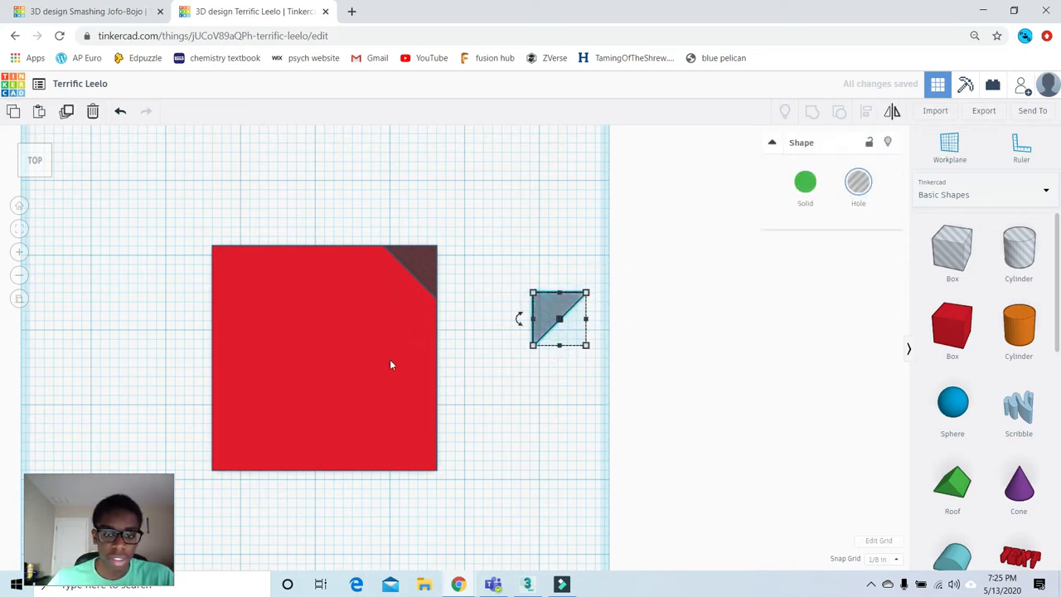
{"action": "left_click", "coordinate": [348, 355], "text": "shift"}
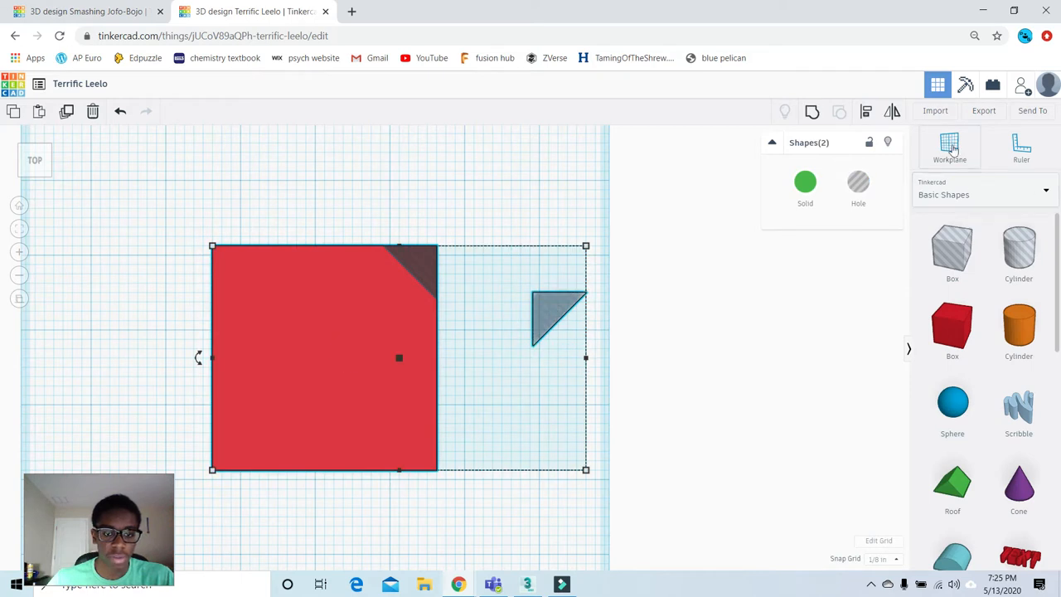
{"action": "left_click", "coordinate": [867, 113]}
{"action": "left_click", "coordinate": [328, 319]}
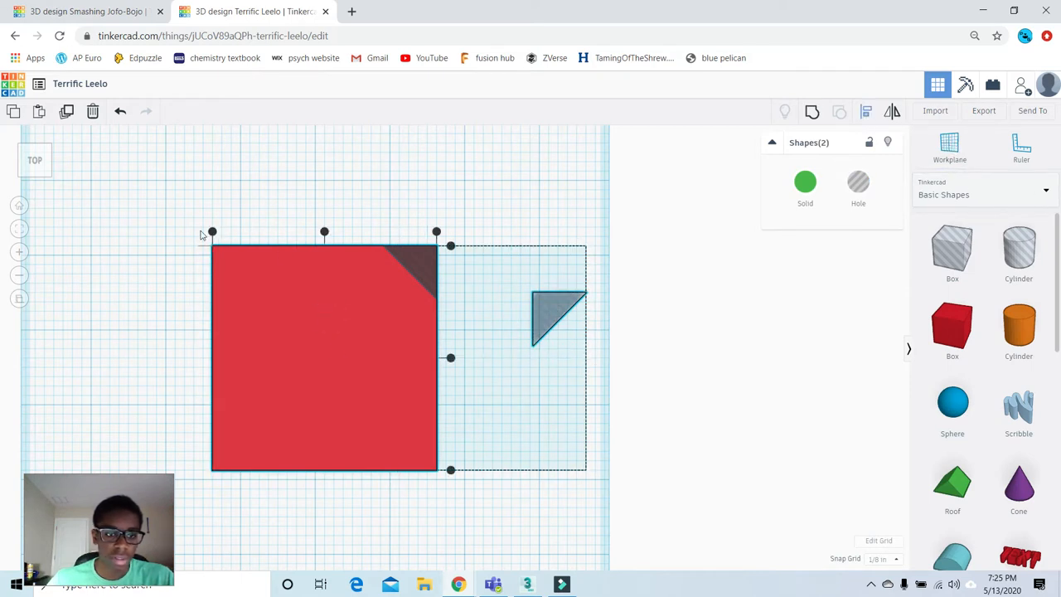
{"action": "left_click", "coordinate": [213, 233]}
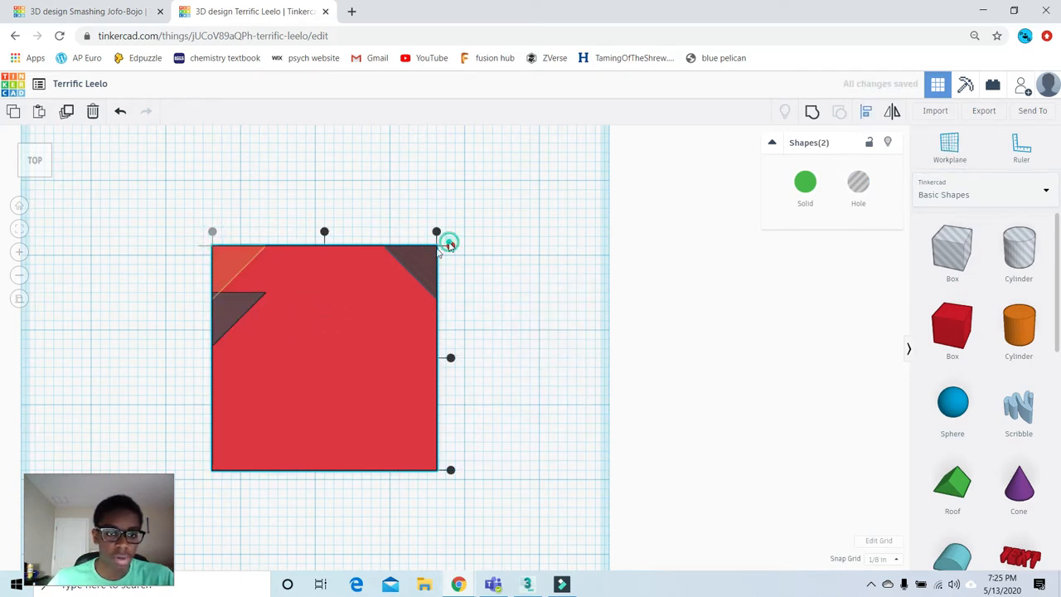
{"action": "left_click", "coordinate": [450, 245]}
{"action": "middle_click_drag", "start_coordinate": [510, 386], "coordinate": [604, 407]}
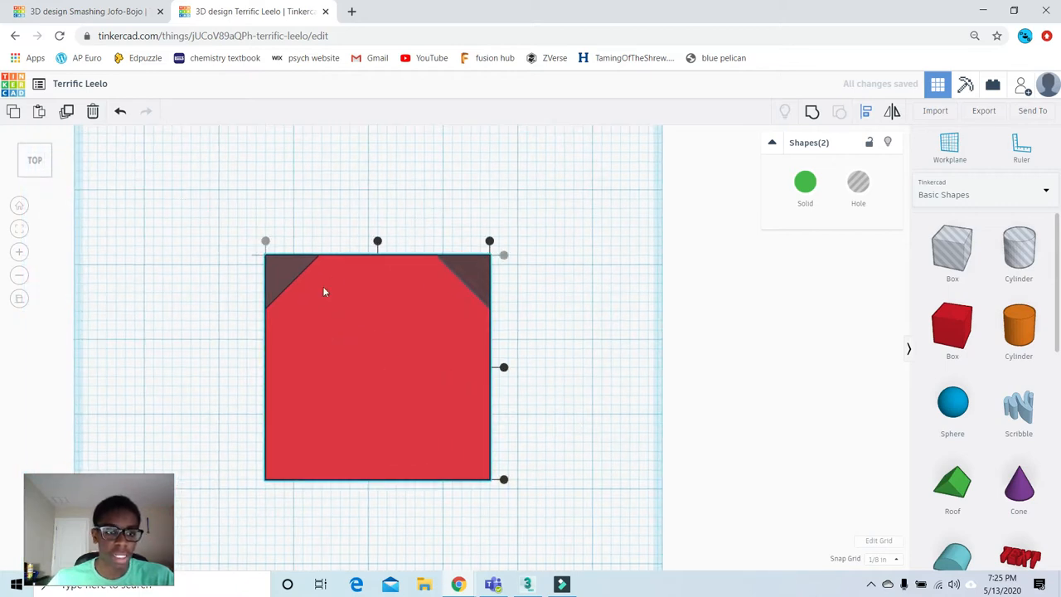
- Duplicate the back left corner hole to the left of the box and rotate the copy 90°
{"action": "left_click", "coordinate": [170, 155]}
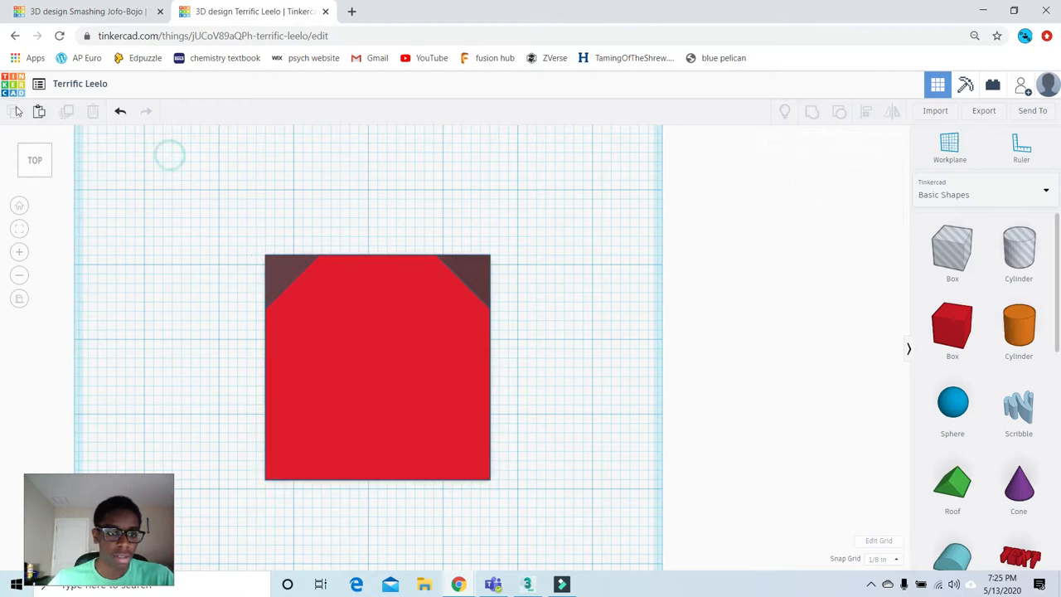
{"action": "left_click", "coordinate": [35, 169]}
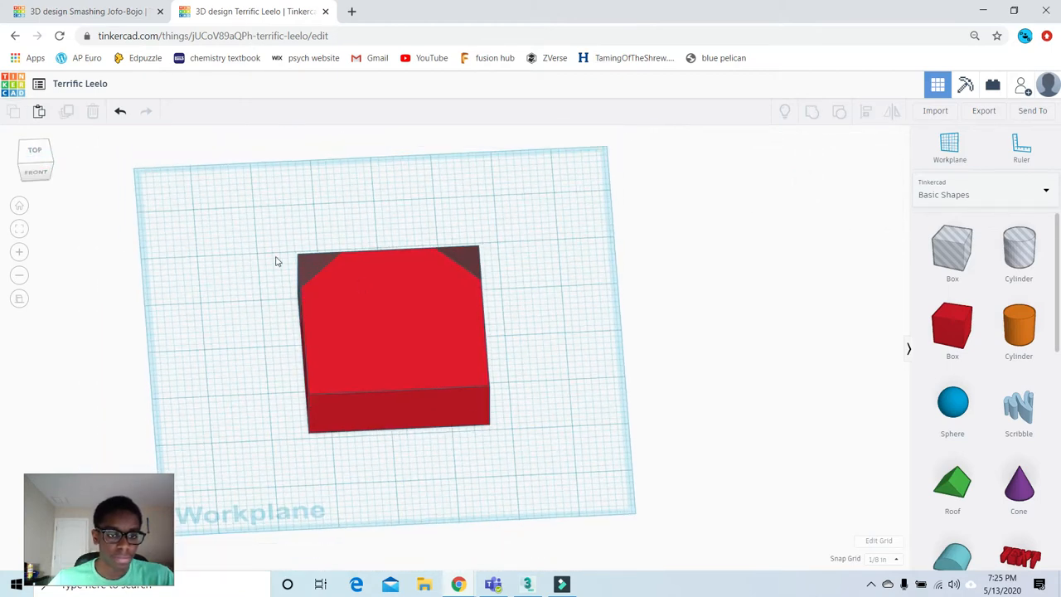
{"action": "left_click", "coordinate": [312, 271]}
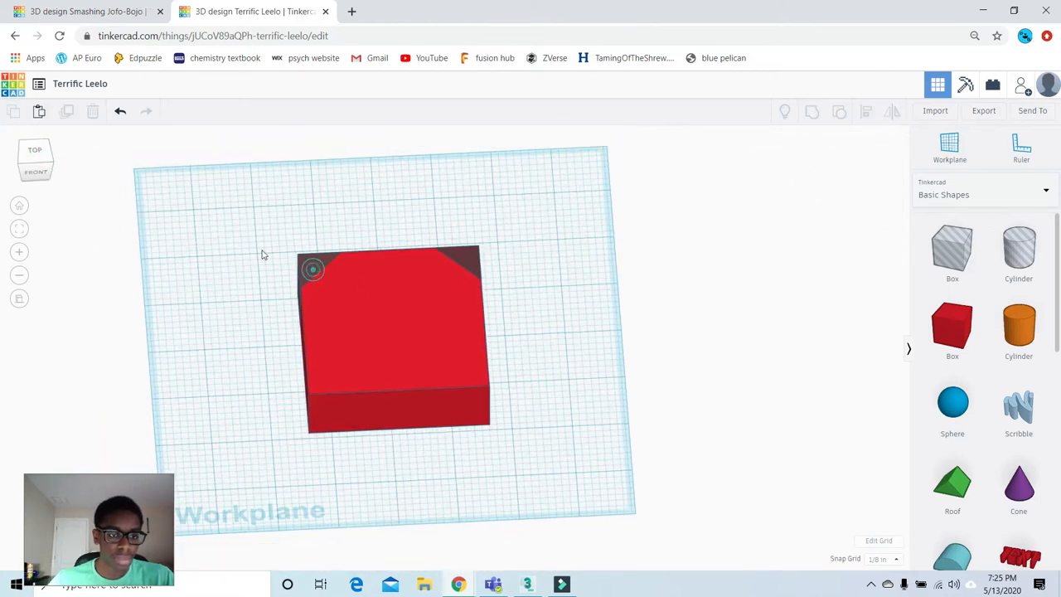
{"action": "left_click_drag", "start_coordinate": [30, 156], "coordinate": [32, 156]}
{"action": "left_click", "coordinate": [34, 155]}
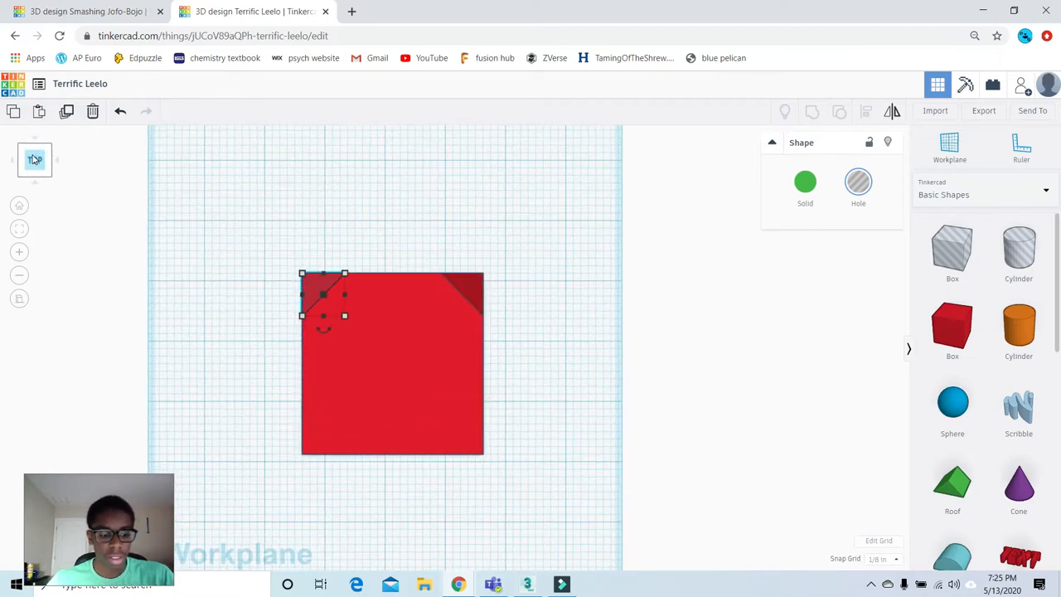
{"action": "left_click_drag", "start_coordinate": [319, 290], "coordinate": [174, 401]}
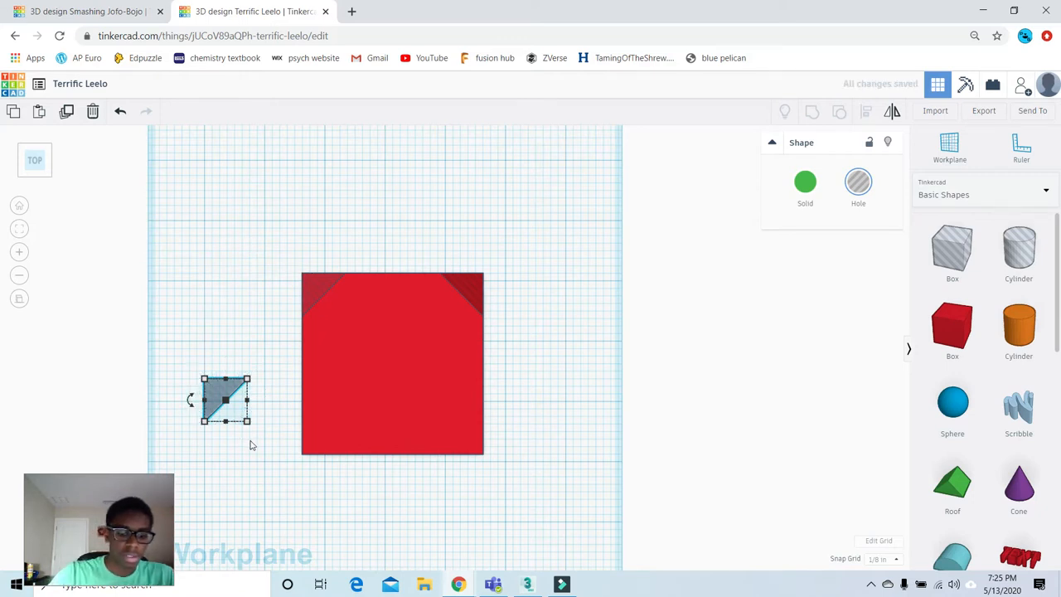
{"action": "left_click_drag", "start_coordinate": [191, 402], "coordinate": [176, 399]}
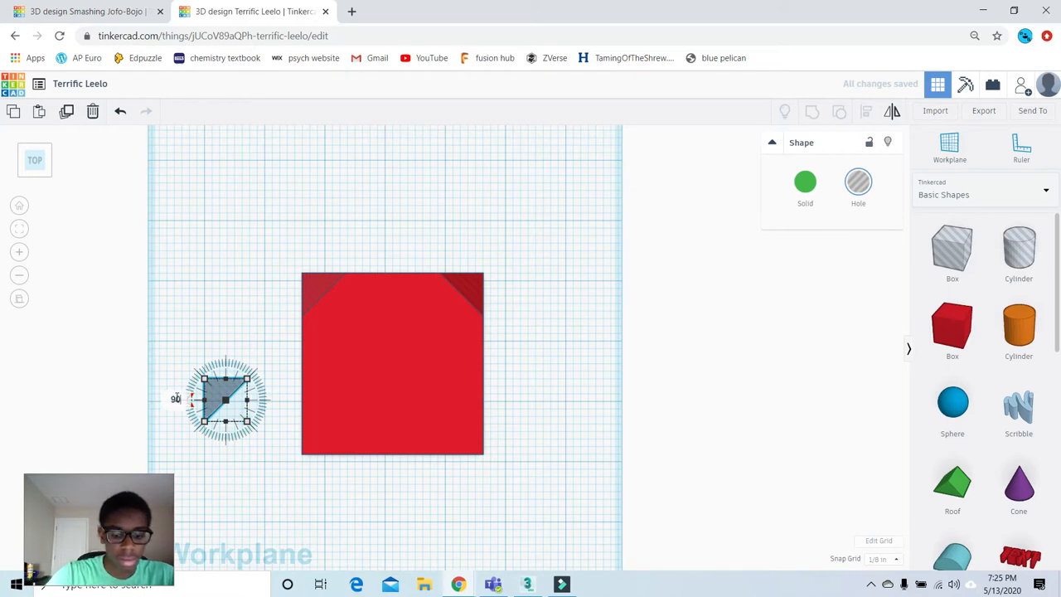
{"action": "left_click", "coordinate": [177, 402]}
{"action": "type", "text": "90"}
{"action": "key", "text": "Return"}
{"action": "left_click", "coordinate": [248, 182]}
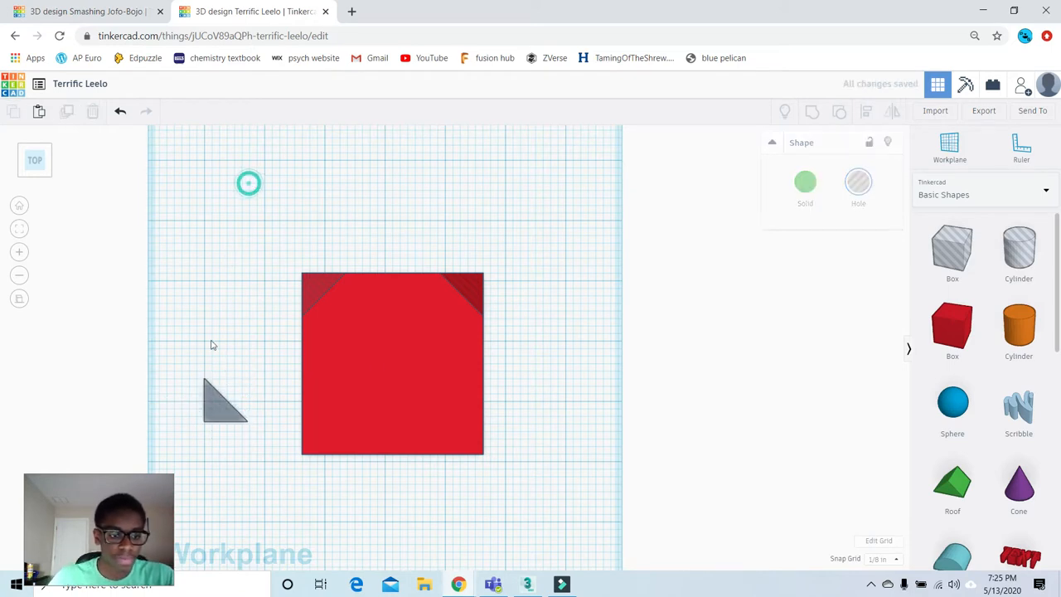
- Align the new triangular hole flush with the box's left and front edges so it covers the front left corner
{"action": "middle_click_drag", "start_coordinate": [185, 420], "coordinate": [191, 356]}
{"action": "left_click_drag", "start_coordinate": [154, 282], "coordinate": [410, 373]}
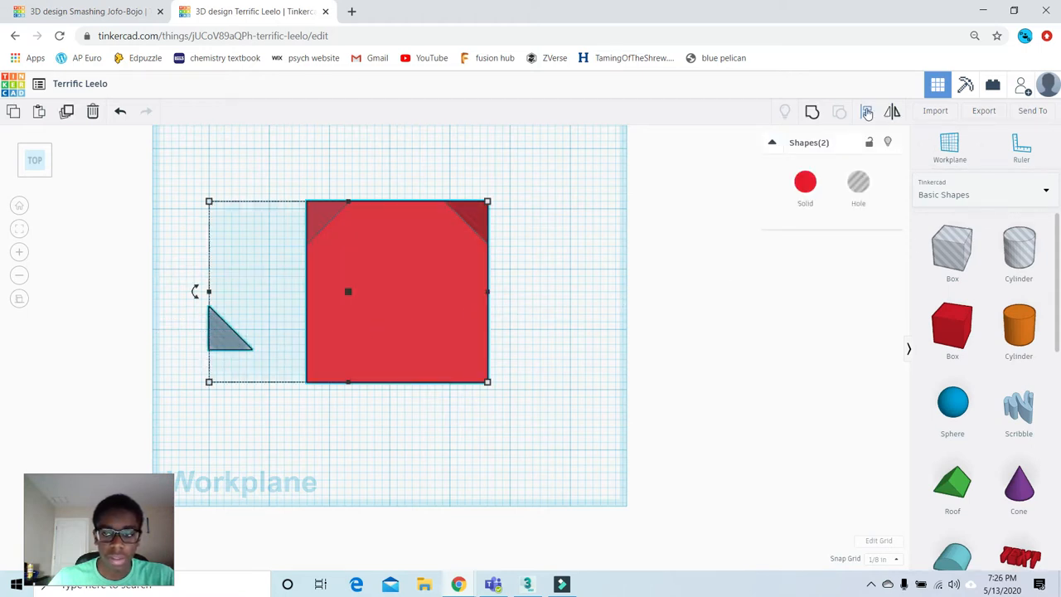
{"action": "left_click", "coordinate": [867, 113]}
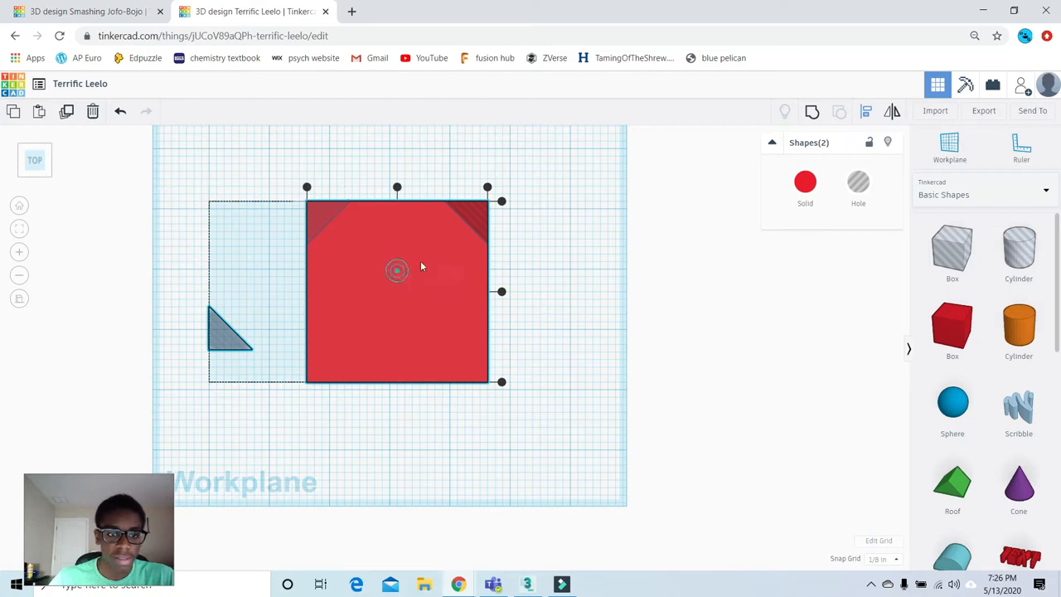
{"action": "left_click", "coordinate": [306, 187]}
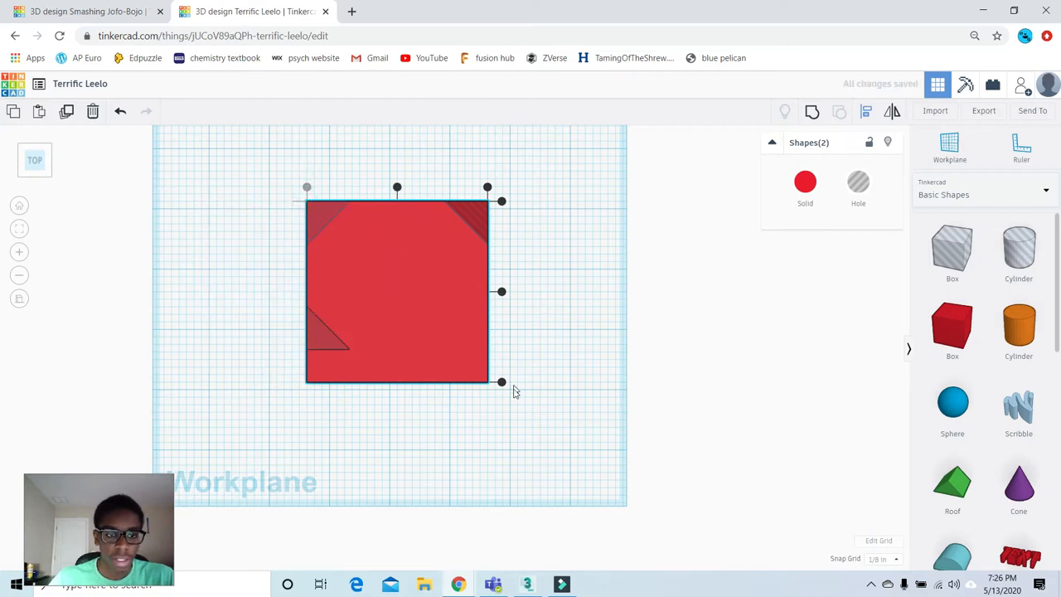
{"action": "left_click", "coordinate": [502, 381]}
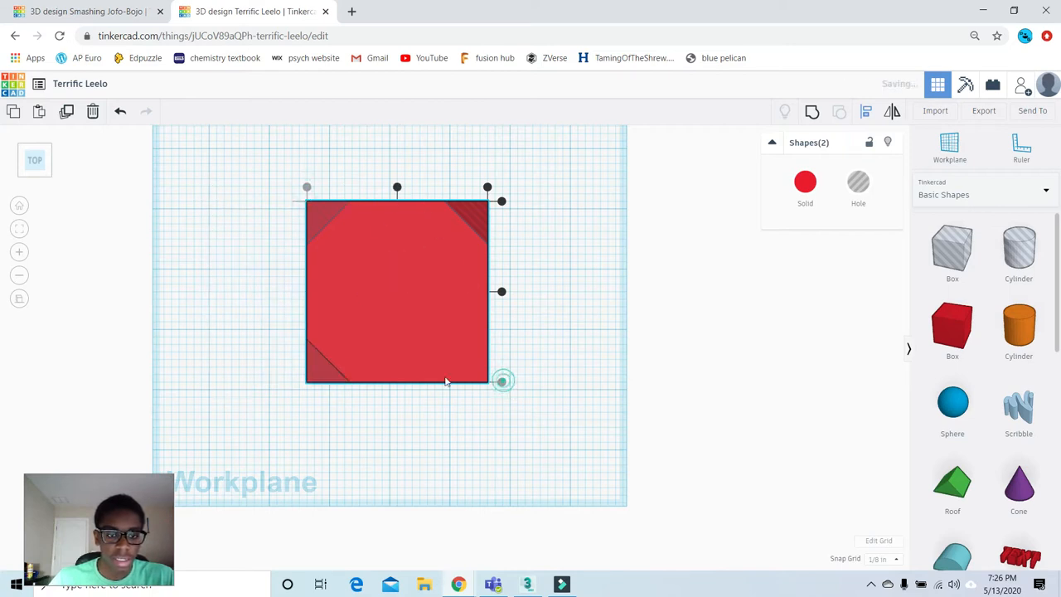
{"action": "left_click", "coordinate": [572, 338]}
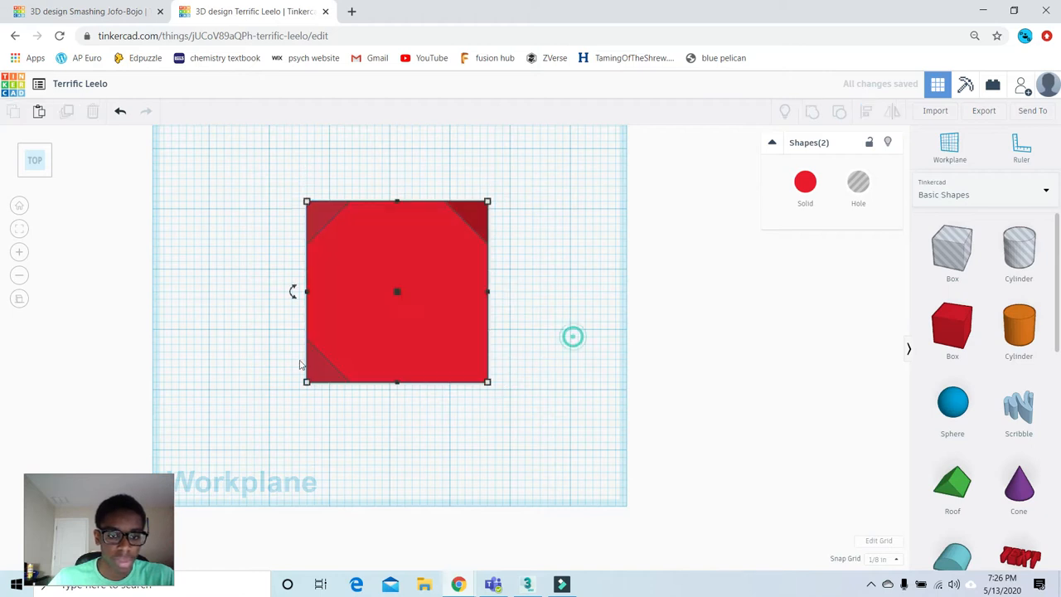
- Duplicate the front left corner hole in front of the box and rotate the copy to suit the front right corner
{"action": "left_click", "coordinate": [313, 367]}
{"action": "left_click_drag", "start_coordinate": [315, 361], "coordinate": [437, 466]}
{"action": "left_click", "coordinate": [534, 422]}
- Align the last triangular hole flush with the box's front and right edges so it covers the front right corner
{"action": "left_click_drag", "start_coordinate": [452, 423], "coordinate": [430, 318]}
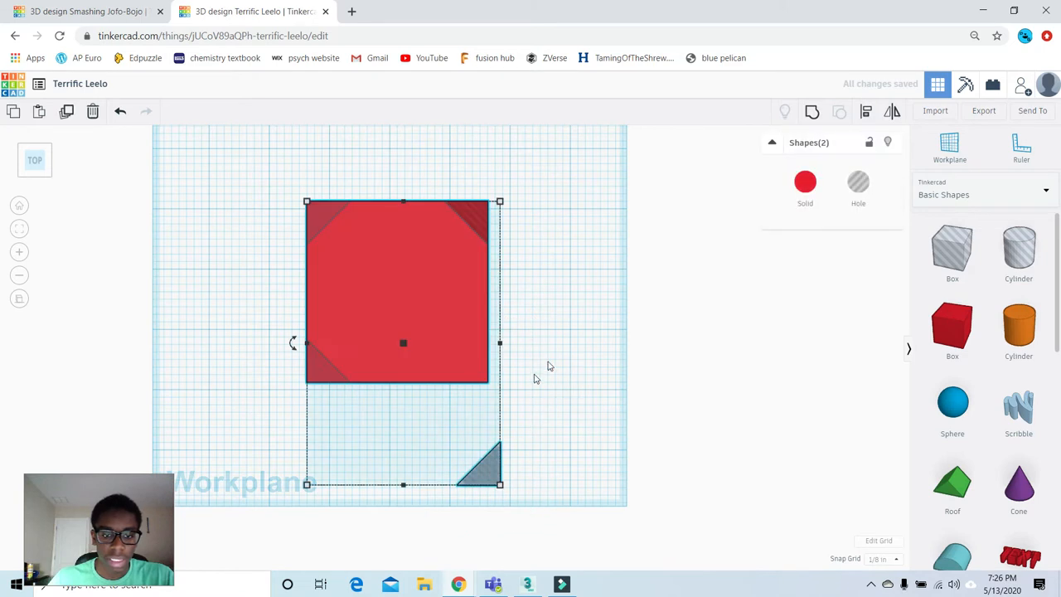
{"action": "left_click", "coordinate": [869, 114]}
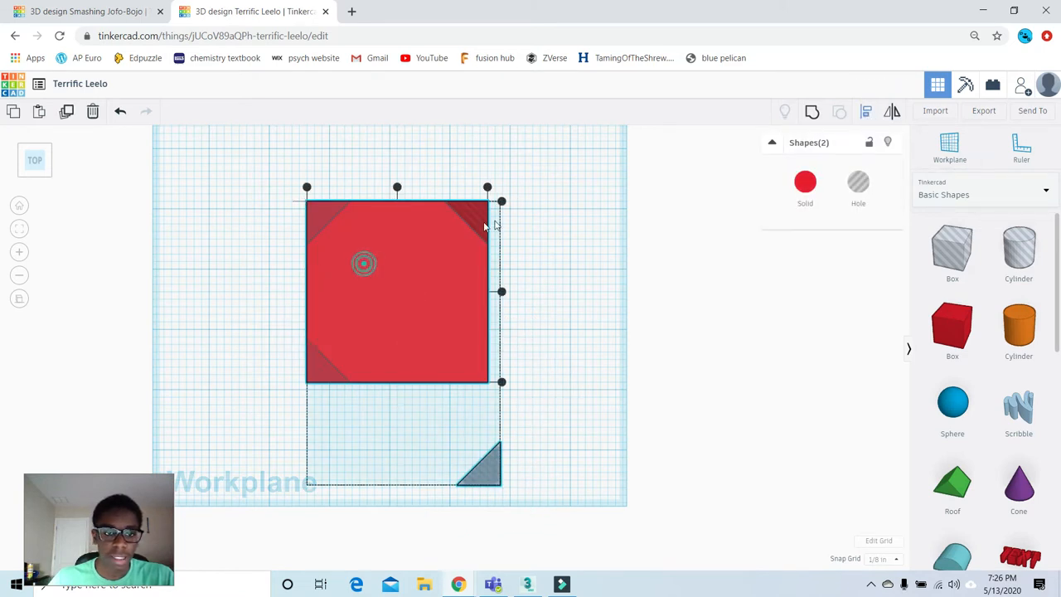
{"action": "left_click", "coordinate": [501, 381]}
{"action": "left_click", "coordinate": [487, 187]}
{"action": "scroll", "coordinate": [475, 365], "scroll_direction": "up", "scroll_amount": 1}
{"action": "left_click", "coordinate": [594, 345]}
- Group the box with its four triangular corner holes to cut the corners into an octagonal base
{"action": "scroll", "coordinate": [536, 469], "scroll_direction": "down", "scroll_amount": 2}
{"action": "left_click_drag", "start_coordinate": [599, 459], "coordinate": [283, 172]}
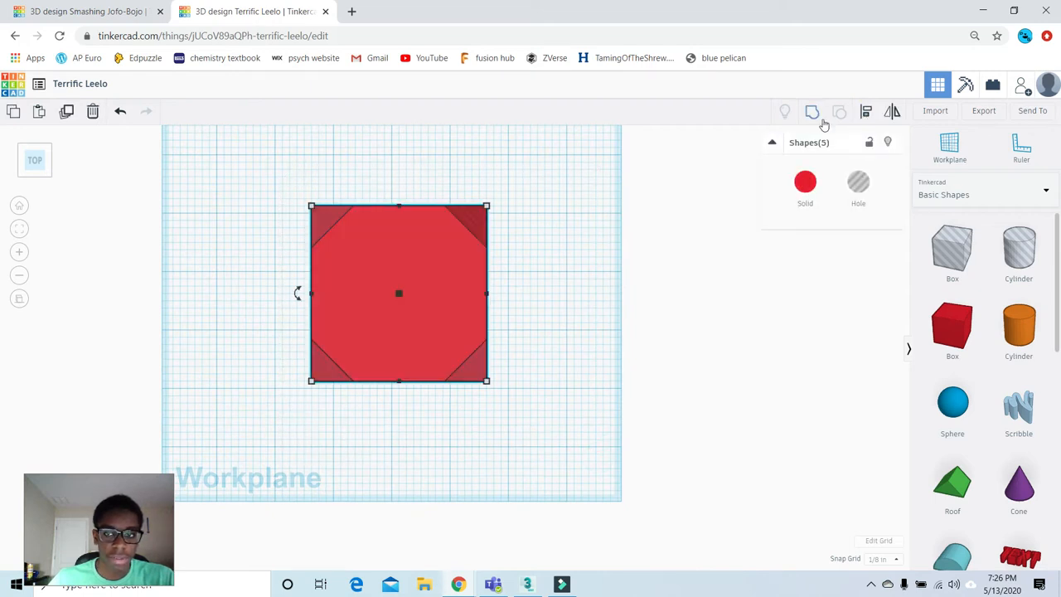
{"action": "left_click", "coordinate": [812, 116]}
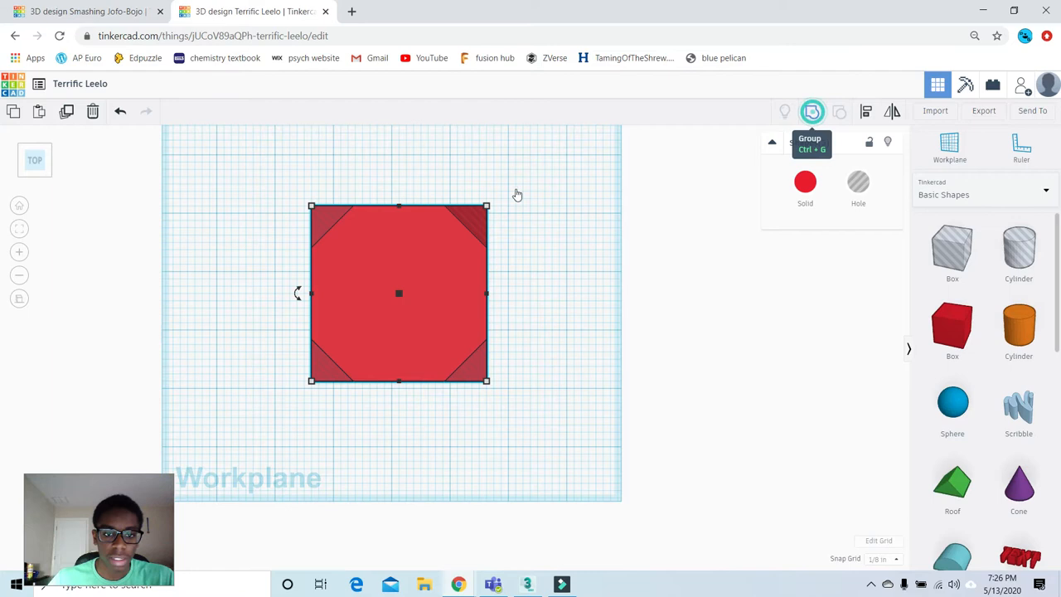
{"action": "middle_click_drag", "start_coordinate": [551, 275], "coordinate": [552, 310]}
{"action": "left_click", "coordinate": [552, 310]}
- Set the octagonal base's height to 1/4 in
{"action": "mouse_move", "coordinate": [47, 166]}
{"action": "left_mouse_down"}
{"action": "mouse_move", "coordinate": [56, 153]}
{"action": "mouse_move", "coordinate": [67, 165]}
{"action": "left_mouse_up"}
{"action": "left_click", "coordinate": [438, 348]}
{"action": "scroll", "coordinate": [390, 303], "scroll_direction": "up", "scroll_amount": 3}
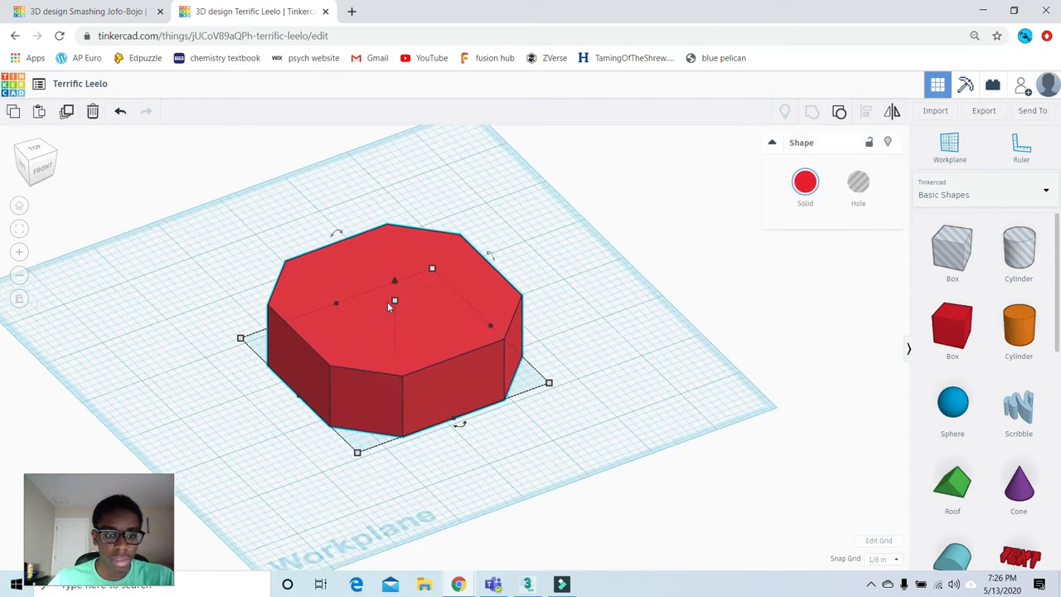
{"action": "left_click", "coordinate": [445, 330]}
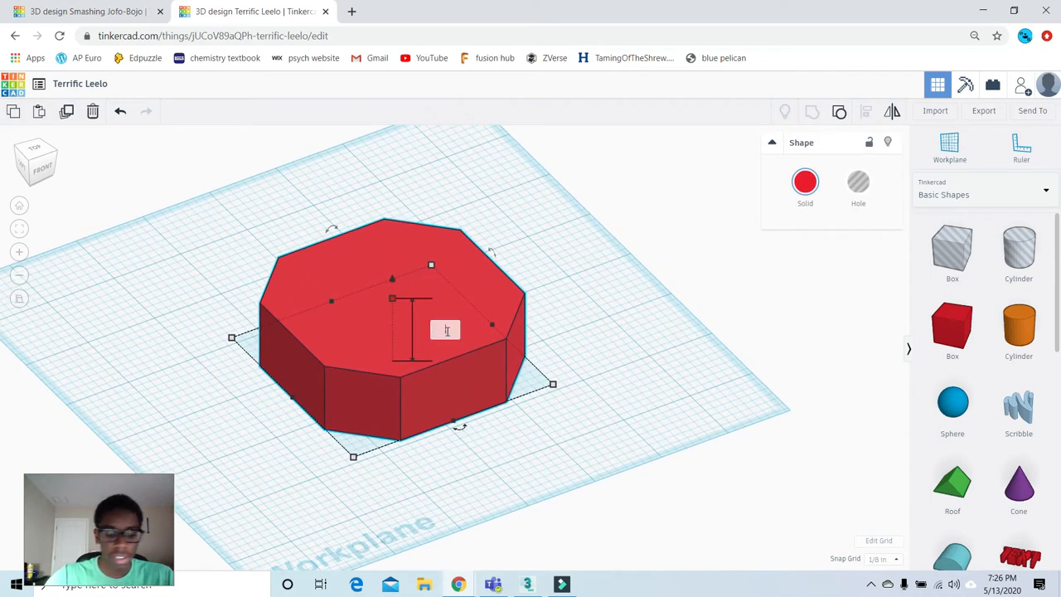
{"action": "key", "text": "Return"}
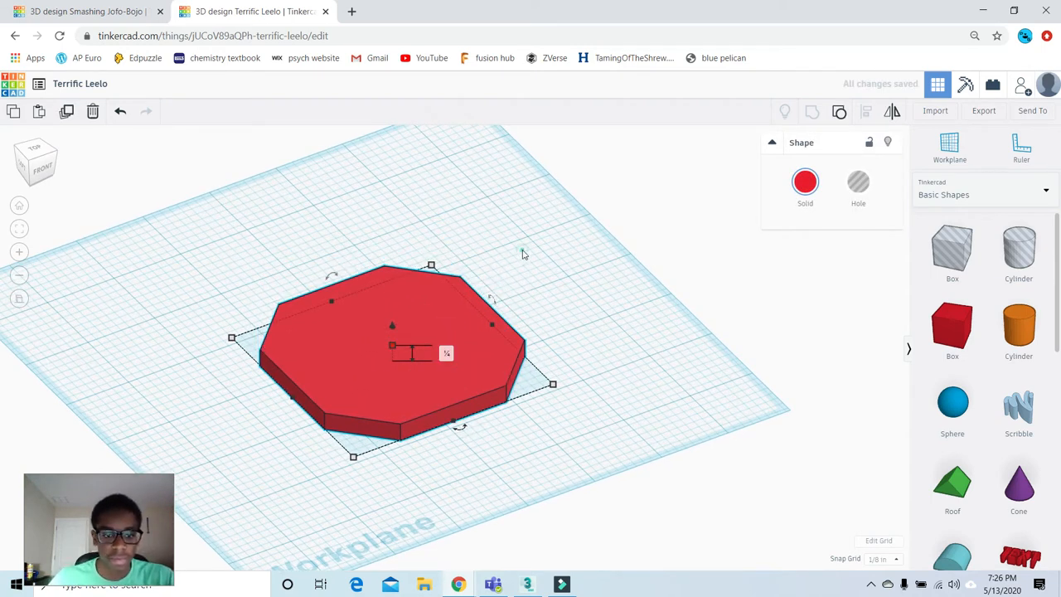
{"action": "left_click", "coordinate": [523, 251]}
- Duplicate the octagonal base and raise the copy 1/4 in so it sits on top of the original
{"action": "left_click", "coordinate": [473, 304]}
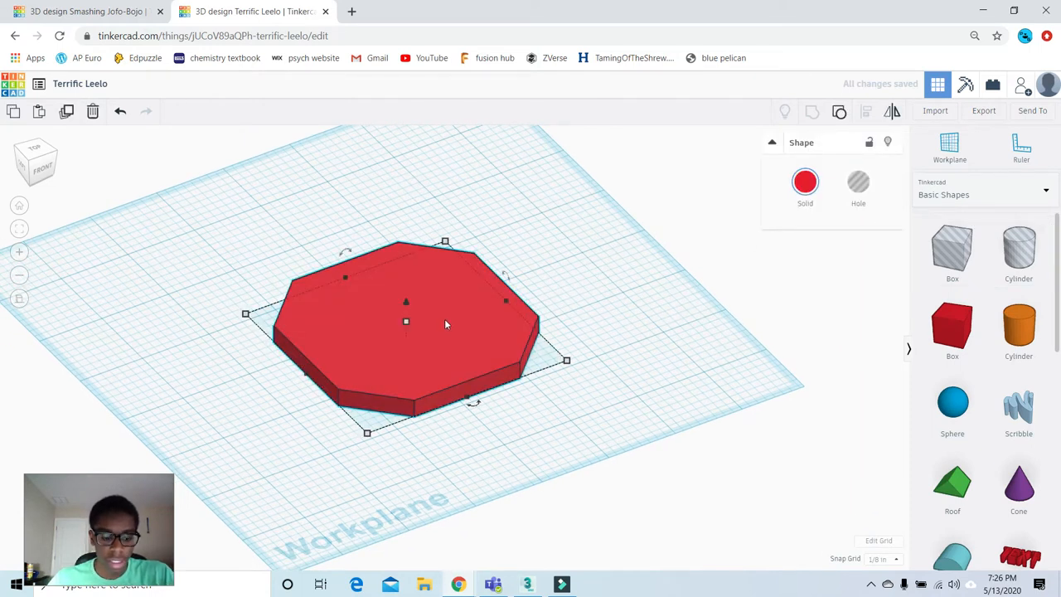
{"action": "left_click", "coordinate": [50, 178]}
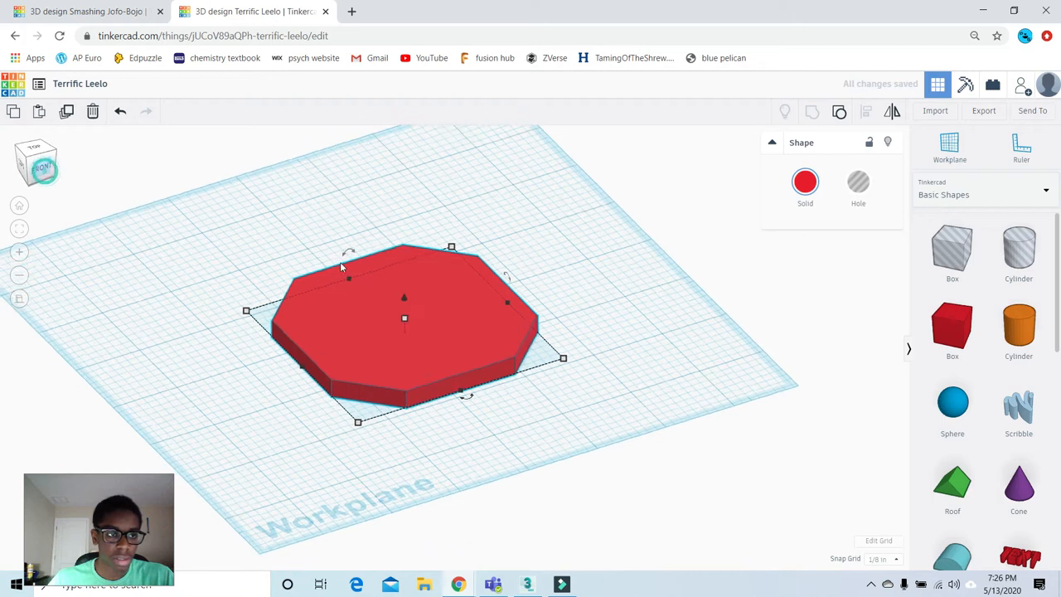
{"action": "left_click_drag", "start_coordinate": [403, 280], "coordinate": [403, 258]}
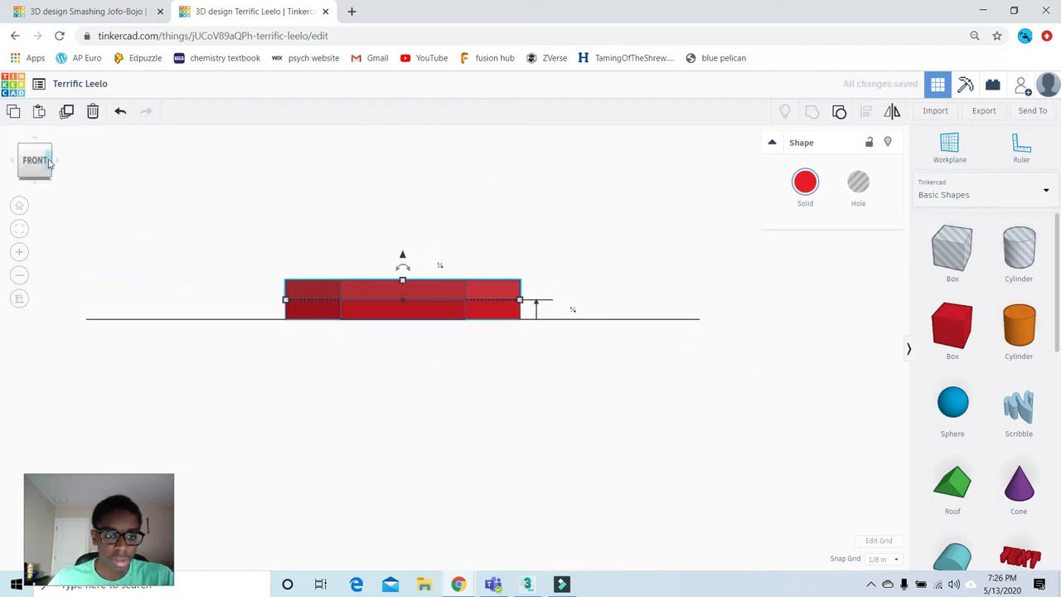
{"action": "left_click", "coordinate": [299, 214]}
- Set the upper octagonal copy's height to 0.75 in
{"action": "left_click", "coordinate": [411, 282]}
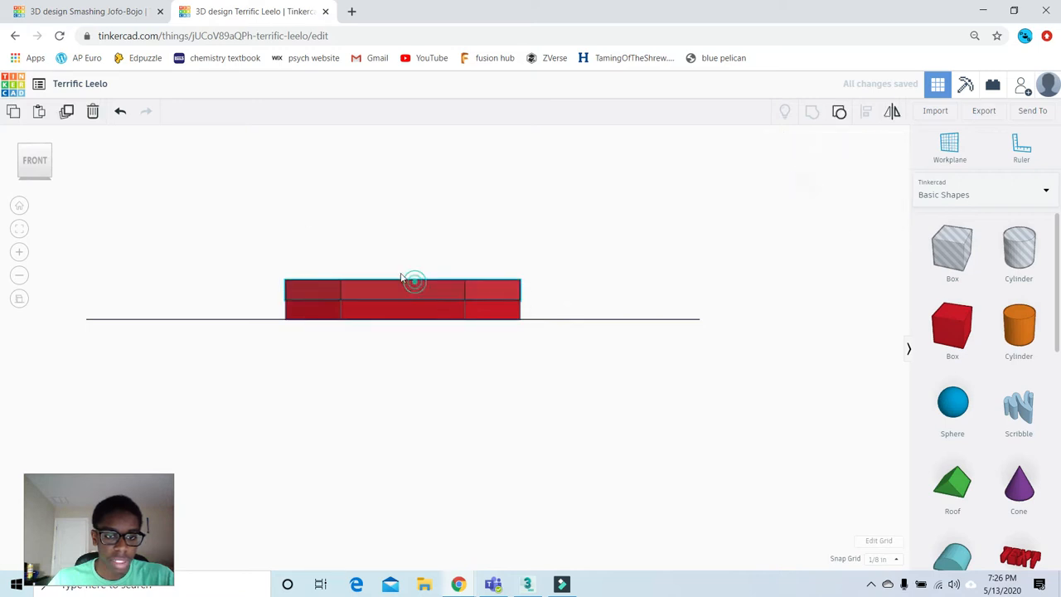
{"action": "left_click", "coordinate": [455, 291]}
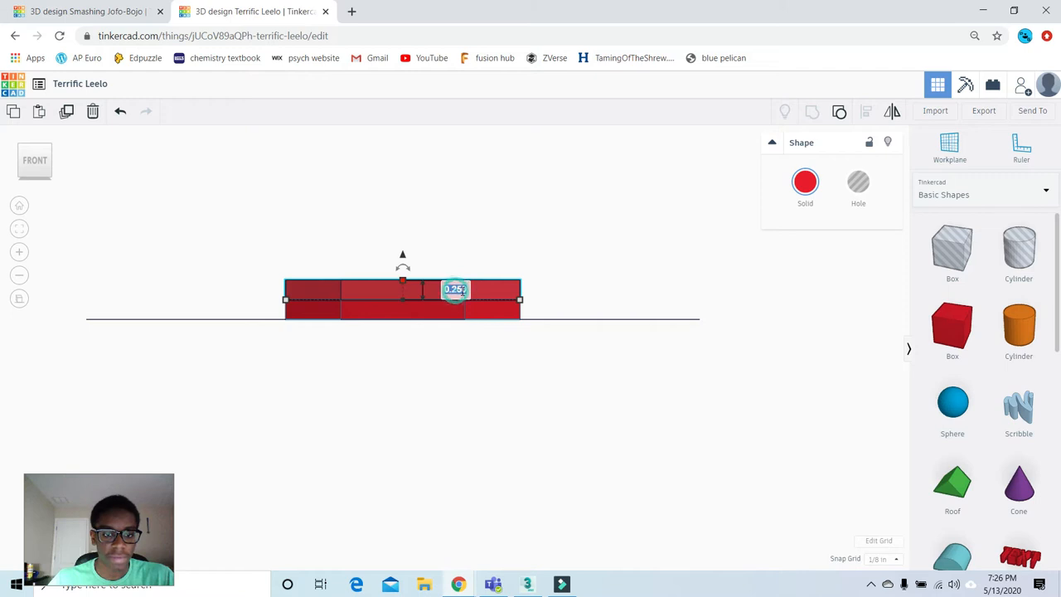
{"action": "type", "text": ".75"}
{"action": "key", "text": "Return"}
{"action": "left_click", "coordinate": [453, 205]}
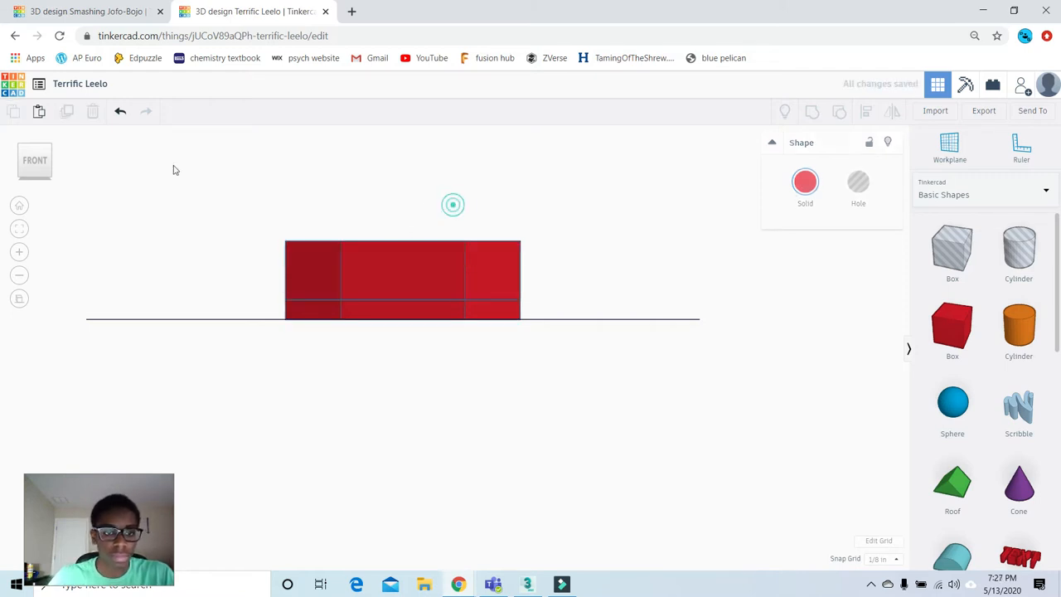
- Set the upper octagonal block's width and length to 2.5 in each
{"action": "left_click_drag", "start_coordinate": [48, 170], "coordinate": [388, 272]}
{"action": "left_click", "coordinate": [388, 272]}
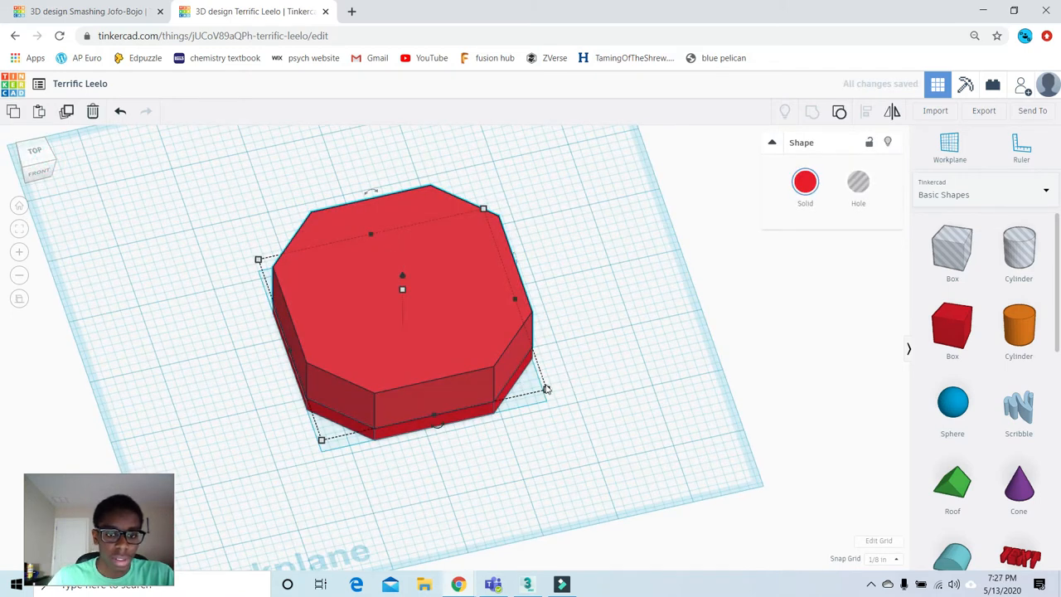
{"action": "mouse_move", "coordinate": [448, 457]}
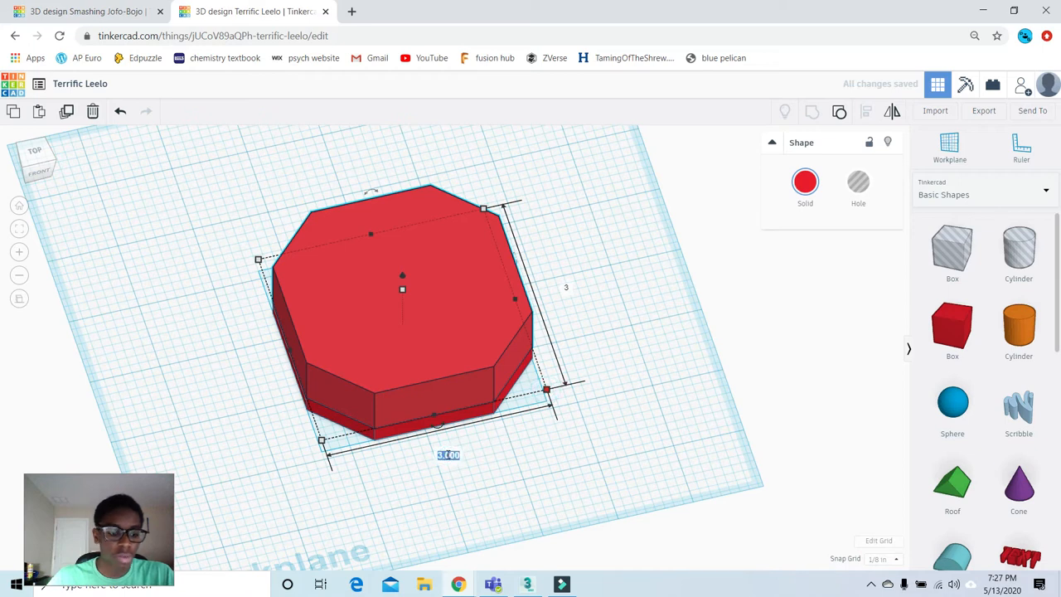
{"action": "key", "text": "Tab"}
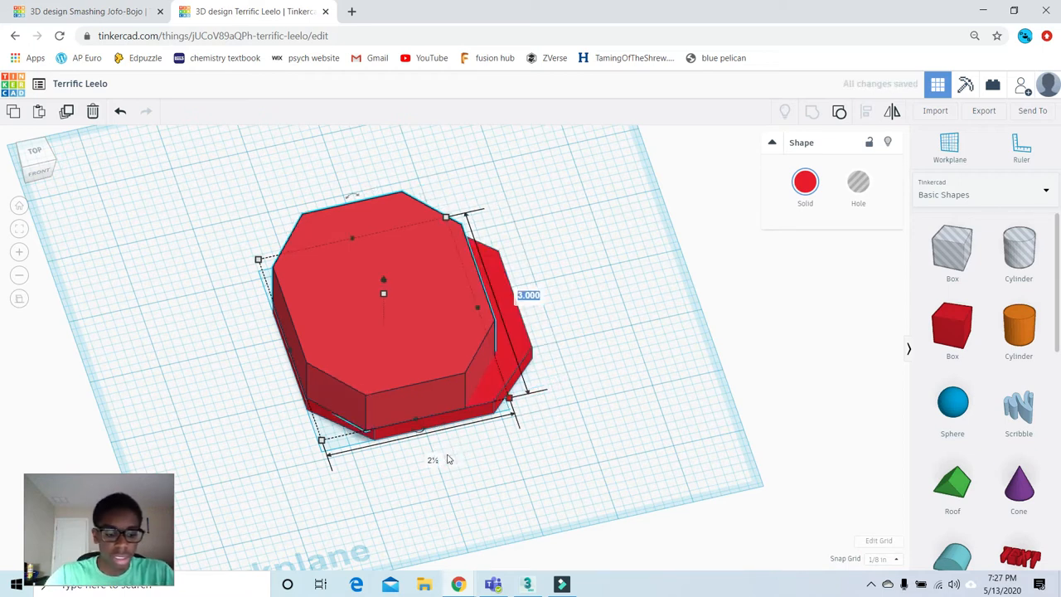
{"action": "type", "text": "2.5"}
{"action": "key", "text": "Return"}
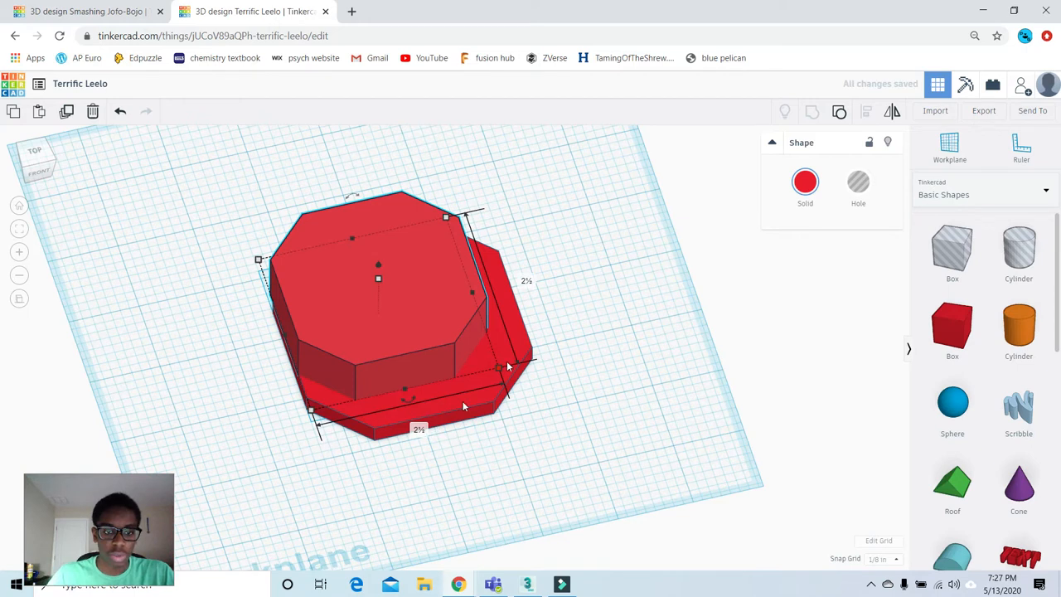
{"action": "left_click", "coordinate": [570, 332]}
{"action": "left_click_drag", "start_coordinate": [711, 502], "coordinate": [331, 197]}
{"action": "left_click", "coordinate": [866, 111]}
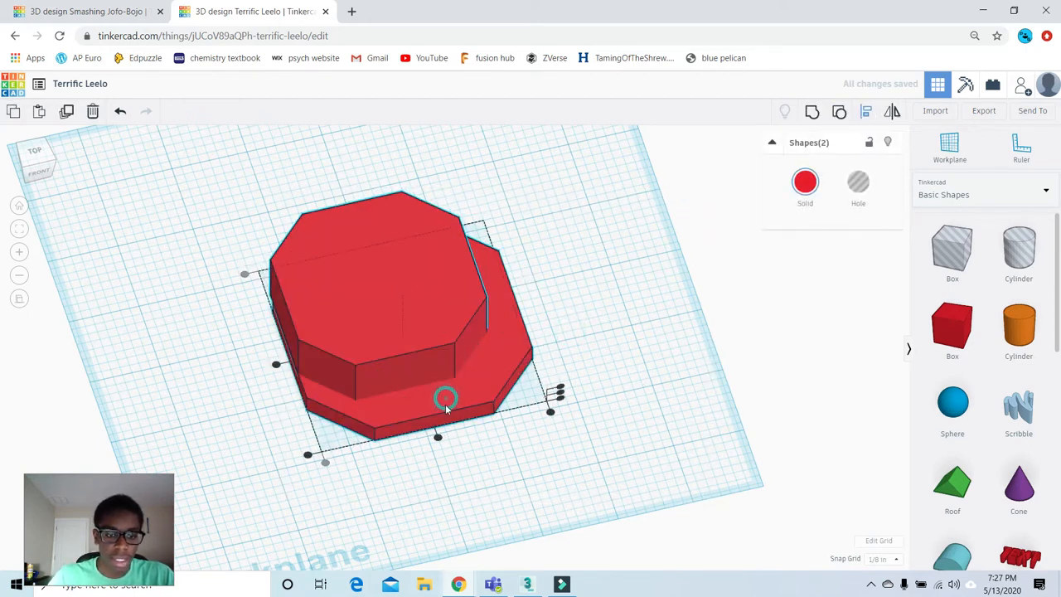
{"action": "left_click", "coordinate": [438, 436]}
{"action": "left_click", "coordinate": [258, 368]}
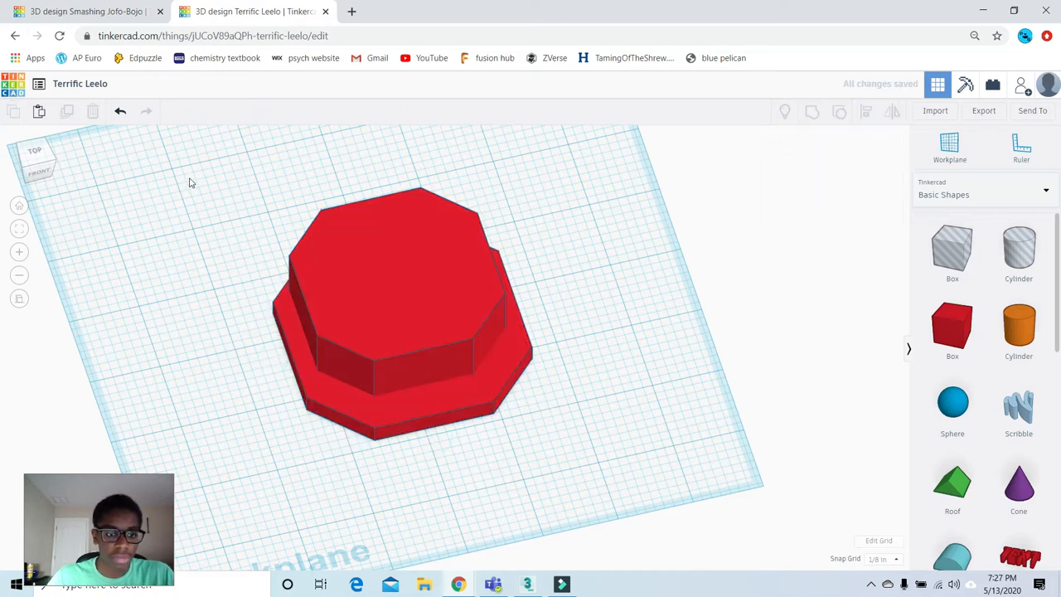
{"action": "key", "text": "ctrl+z"}
- Center the upper octagonal block on the base slab in both horizontal directions with Align
{"action": "left_click_drag", "start_coordinate": [189, 182], "coordinate": [561, 445]}
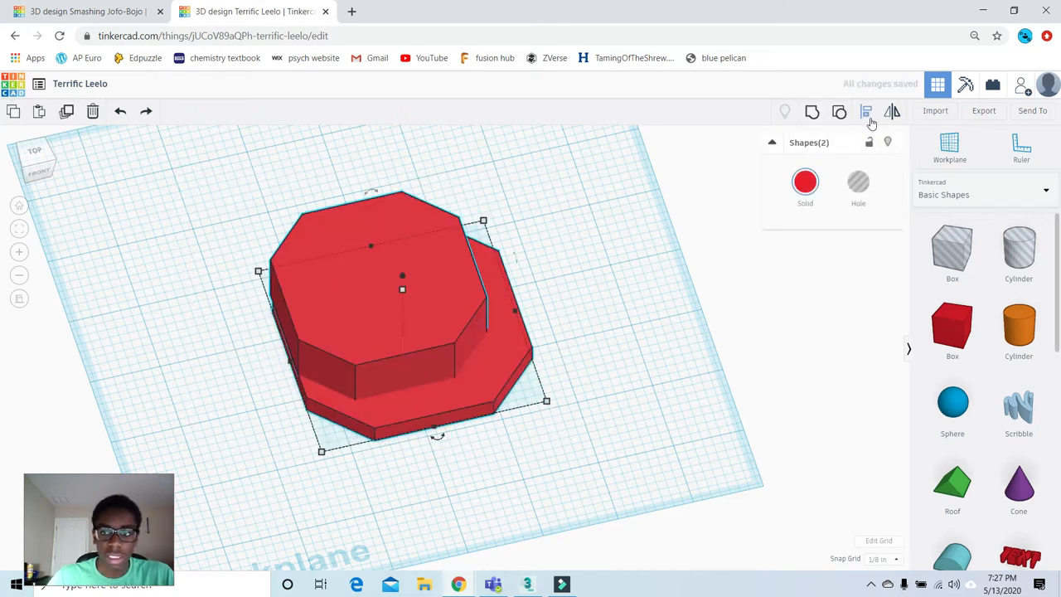
{"action": "left_click", "coordinate": [868, 116]}
{"action": "left_click", "coordinate": [438, 437]}
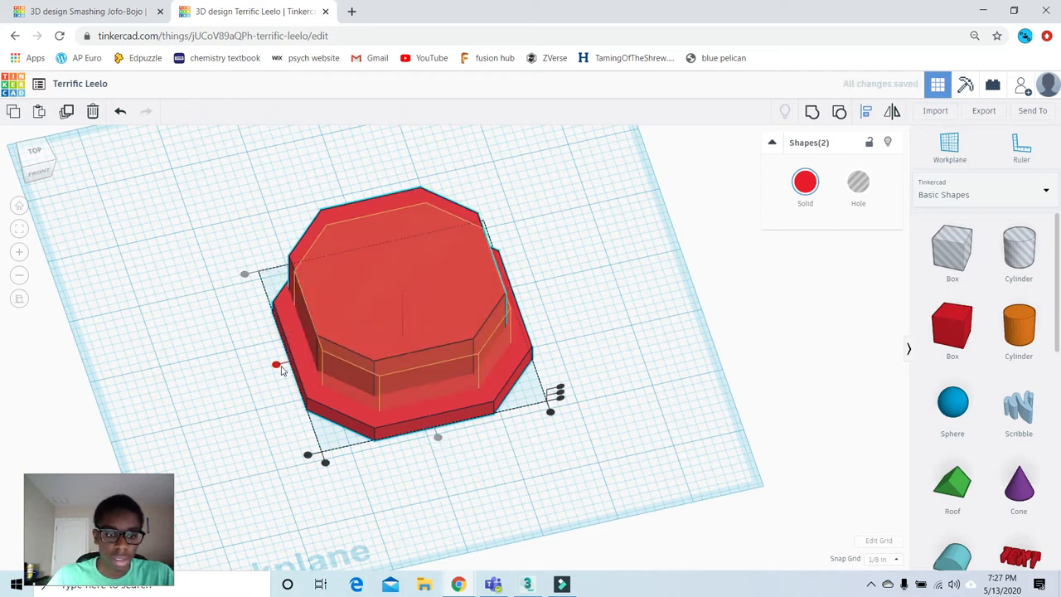
{"action": "left_click", "coordinate": [277, 365]}
{"action": "left_click", "coordinate": [200, 258]}
{"action": "scroll", "coordinate": [611, 315], "scroll_direction": "down", "scroll_amount": 2}
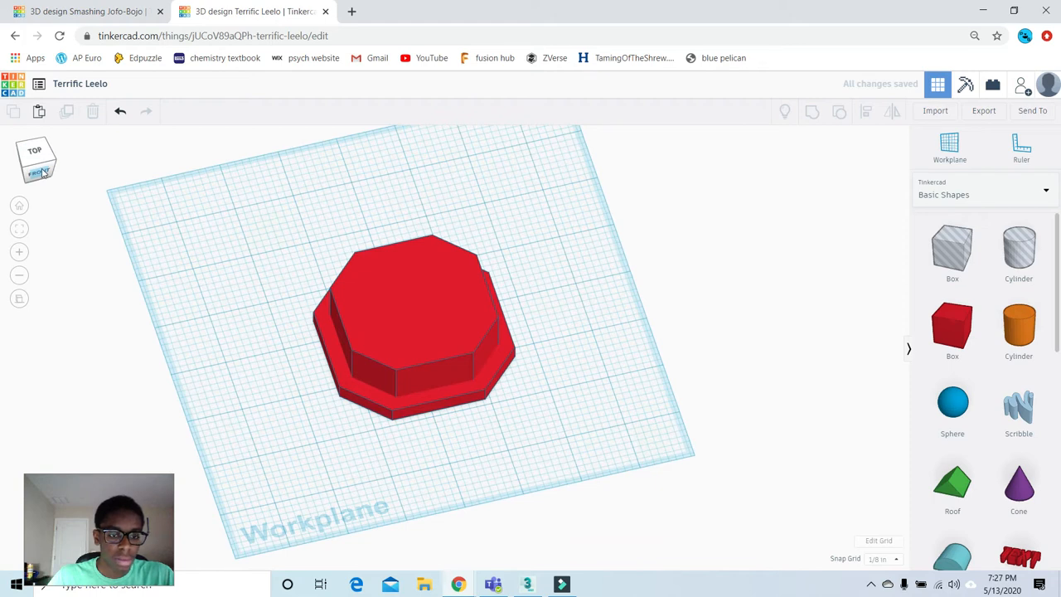
- Check the finished trophies in the Smashing Jofo-Bojo design and place a workplane on the upper octagonal block's top face
{"action": "left_click", "coordinate": [81, 10]}
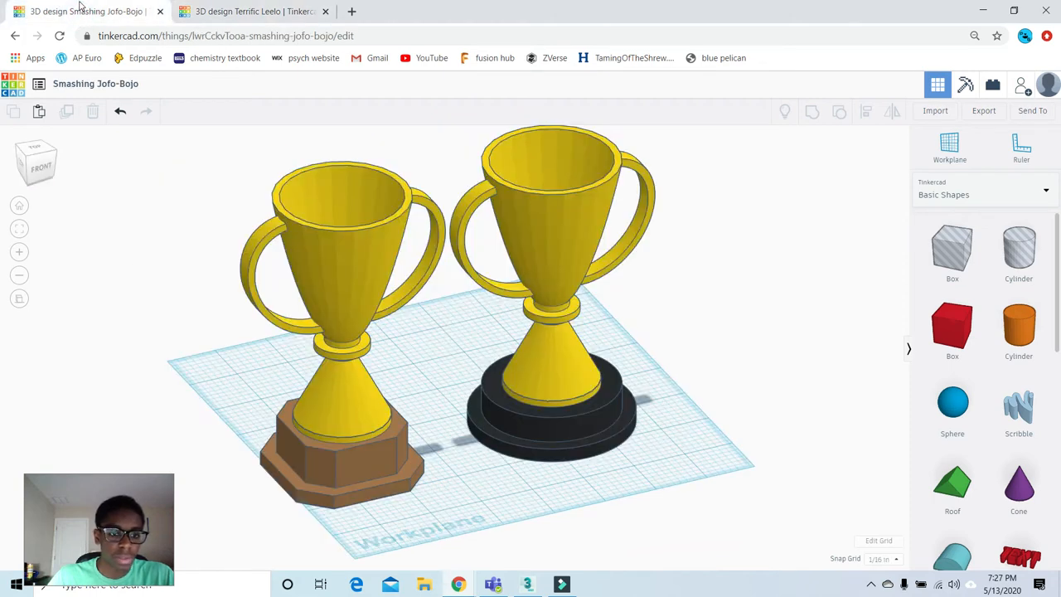
{"action": "left_click", "coordinate": [220, 4]}
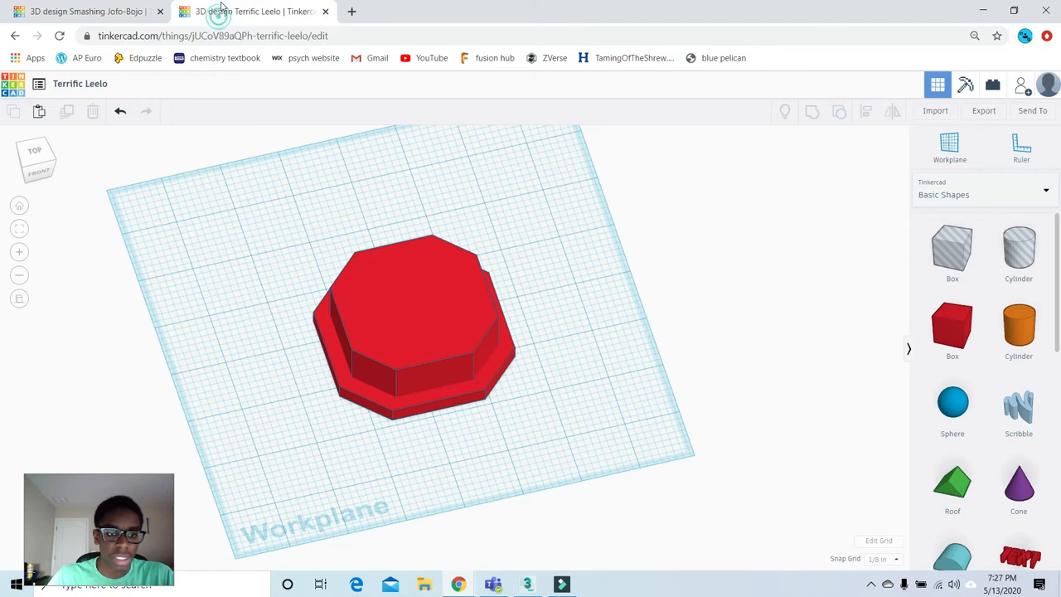
{"action": "left_click", "coordinate": [950, 156]}
{"action": "left_click", "coordinate": [441, 324]}
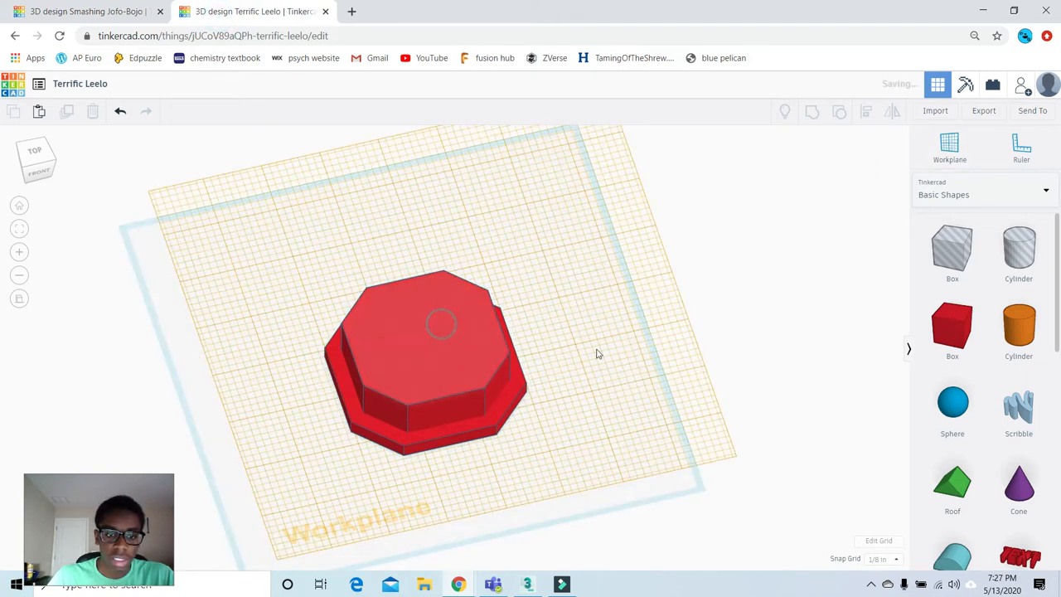
- Add a solid cylinder on top of the upper octagonal block
{"action": "left_click", "coordinate": [42, 172]}
{"action": "left_click_drag", "start_coordinate": [38, 163], "coordinate": [199, 213]}
{"action": "left_click_drag", "start_coordinate": [1026, 340], "coordinate": [464, 340]}
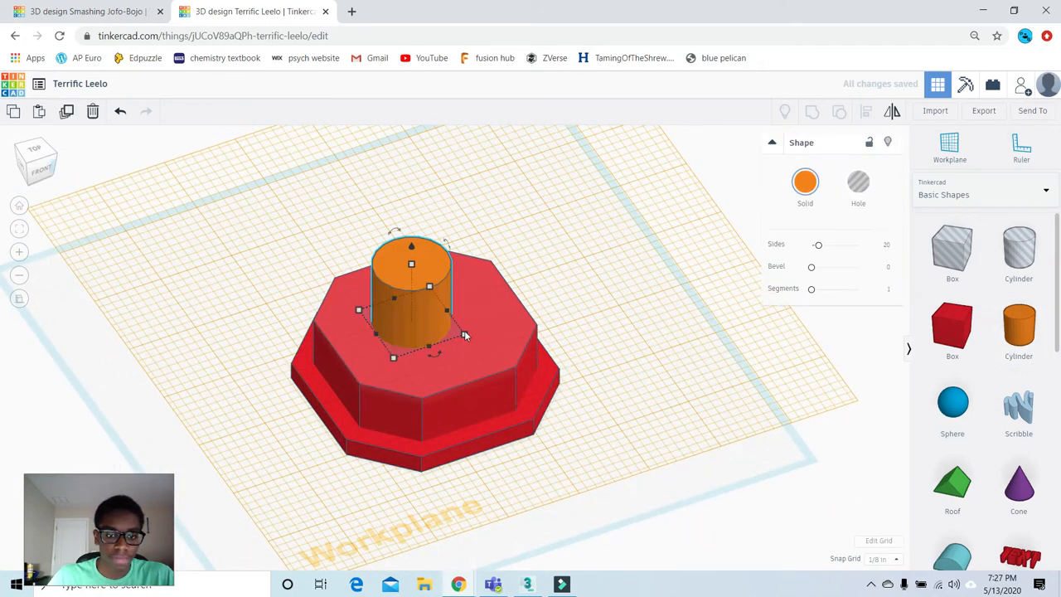
- Set the cylinder's width to 2 in and length to 2.25 in, and move it back over the octagonal block
{"action": "left_click", "coordinate": [451, 379]}
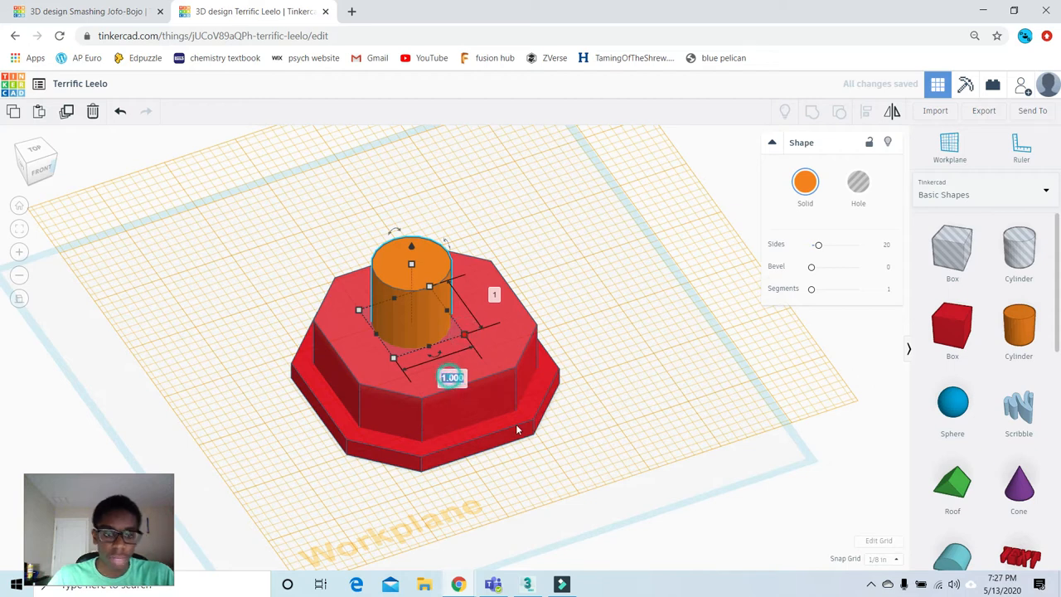
{"action": "type", "text": "2"}
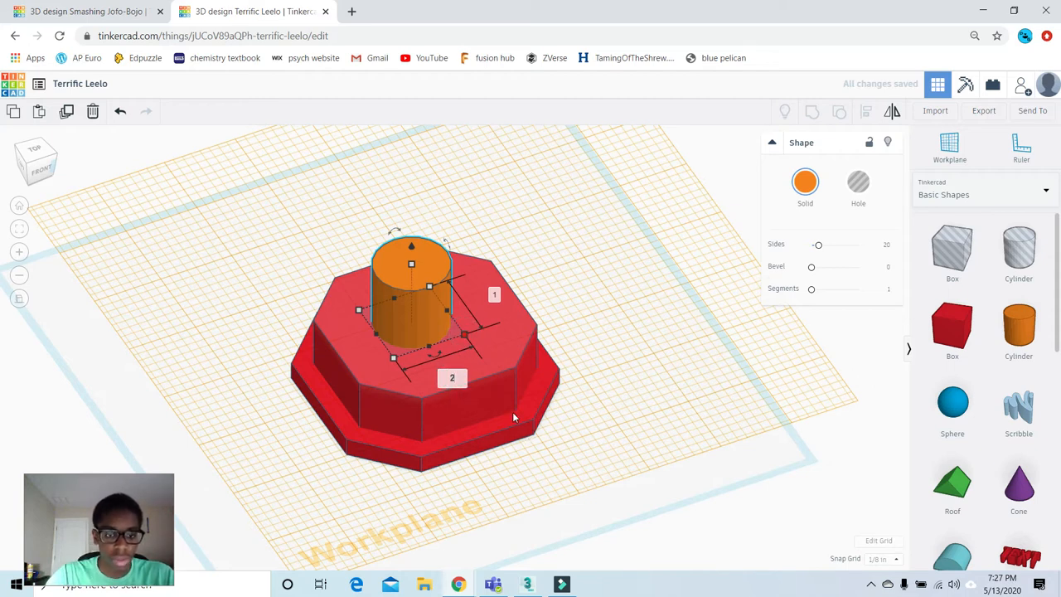
{"action": "key", "text": "Tab"}
{"action": "type", "text": "2.25"}
{"action": "key", "text": "Return"}
{"action": "scroll", "coordinate": [462, 365], "scroll_direction": "down", "scroll_amount": 2}
{"action": "left_click_drag", "start_coordinate": [465, 349], "coordinate": [432, 337]}
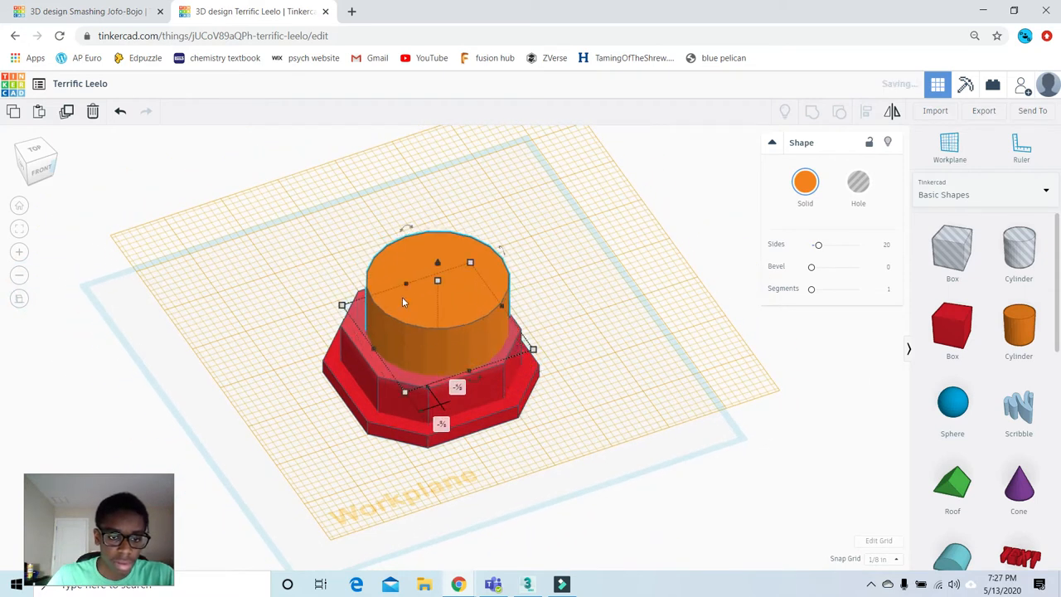
- Resize the cylinder's footprint to 2 by 2 in
{"action": "scroll", "coordinate": [402, 303], "scroll_direction": "up", "scroll_amount": 5}
{"action": "mouse_move", "coordinate": [380, 427]}
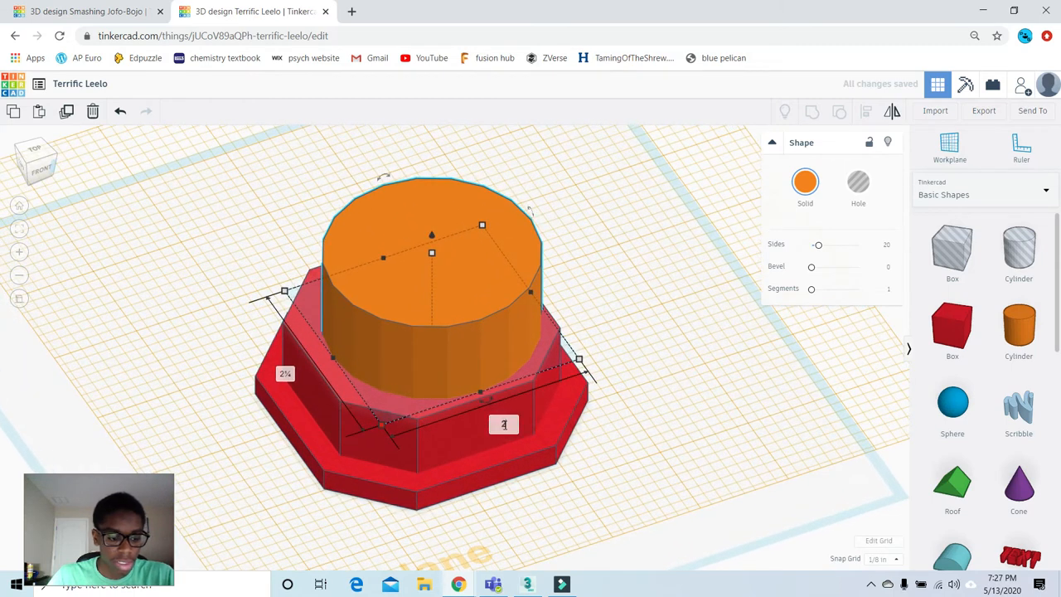
{"action": "key", "text": "Tab"}
{"action": "type", "text": "2"}
{"action": "key", "text": "Return"}
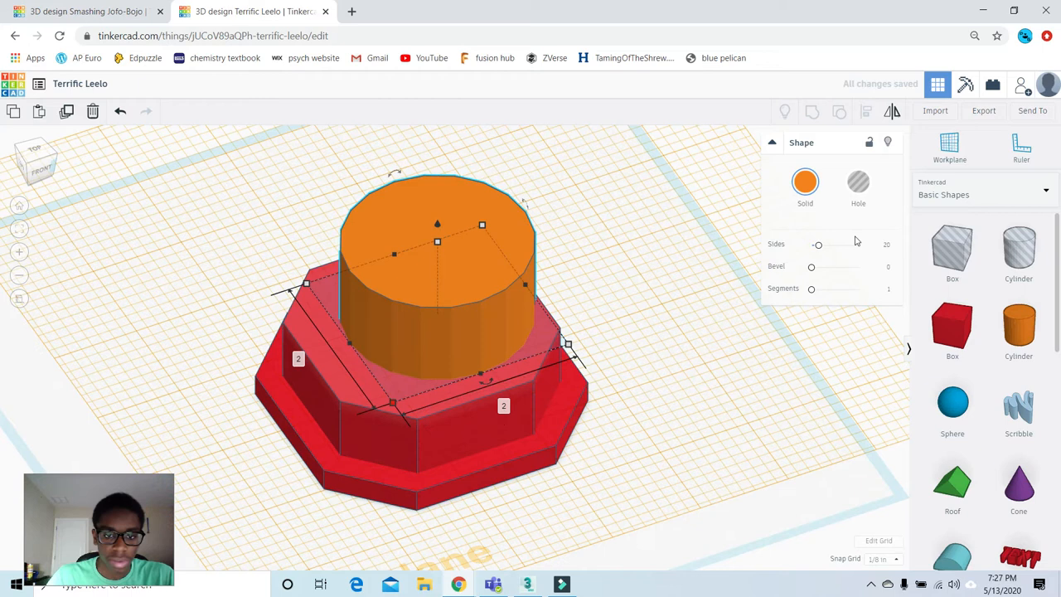
- Give the cylinder 64 sides and 10 segments, and reduce its height to make a thin disc
{"action": "left_click_drag", "start_coordinate": [817, 247], "coordinate": [859, 246]}
{"action": "left_click_drag", "start_coordinate": [813, 290], "coordinate": [861, 290]}
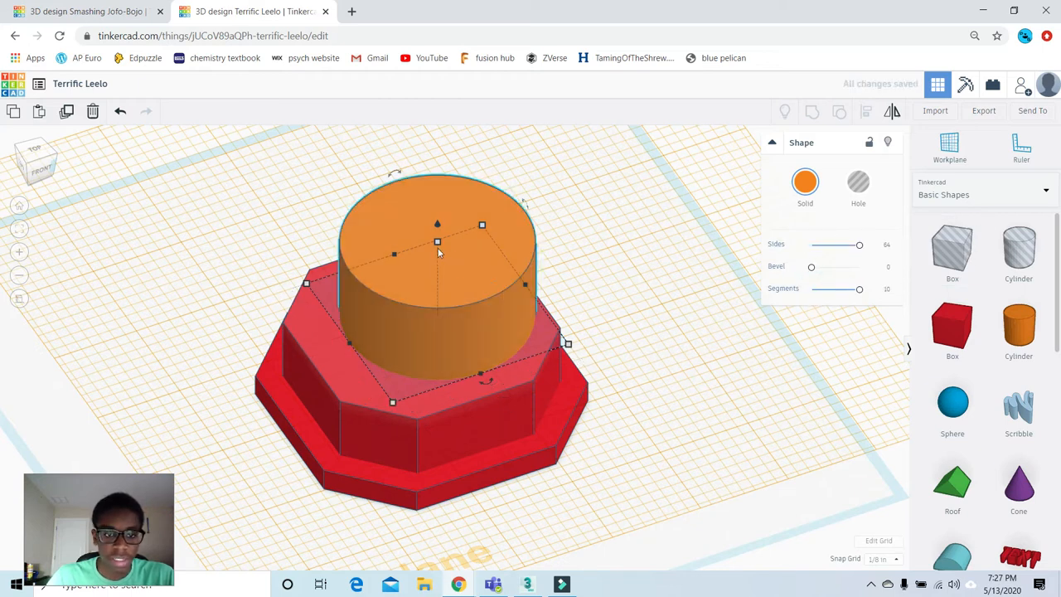
{"action": "left_click", "coordinate": [490, 277]}
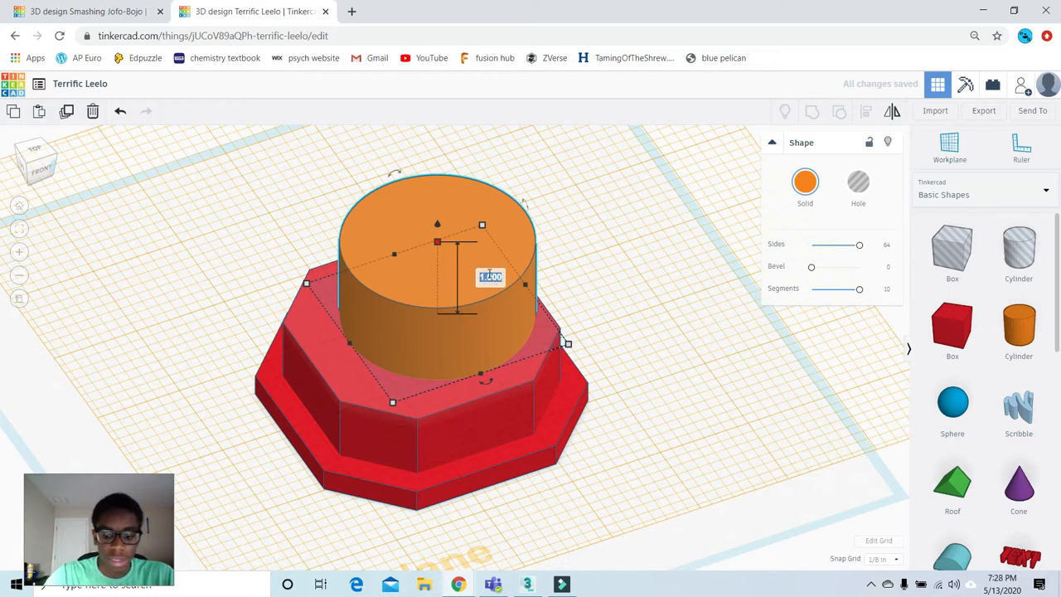
{"action": "key", "text": "Return"}
{"action": "left_click", "coordinate": [566, 197]}
{"action": "scroll", "coordinate": [482, 290], "scroll_direction": "down", "scroll_amount": 2}
- Center the orange disc on the upper octagonal block in both horizontal directions with Align
{"action": "left_click", "coordinate": [483, 292]}
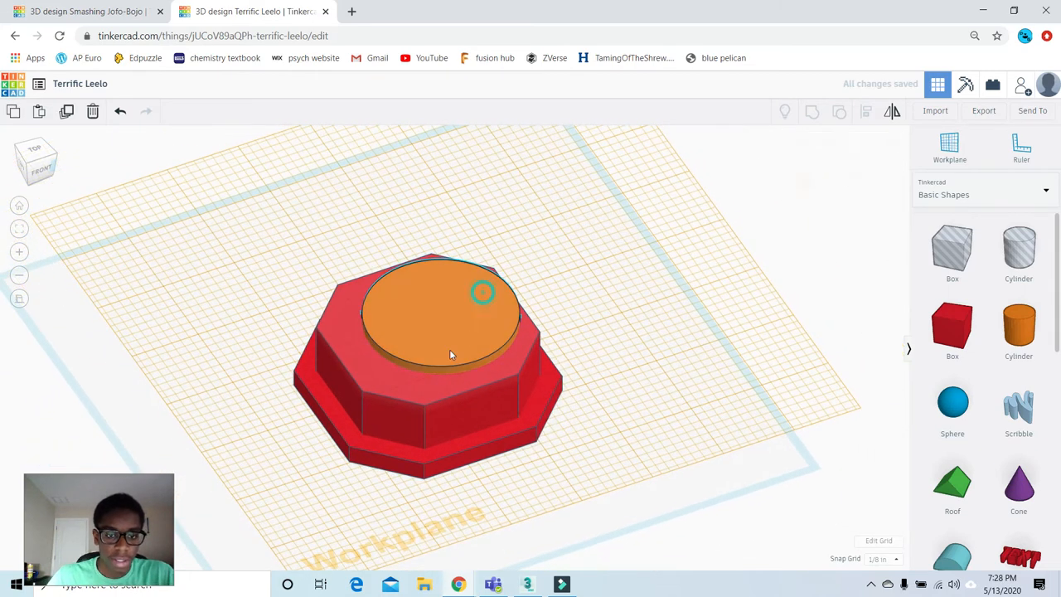
{"action": "left_click", "coordinate": [365, 362], "text": "shift"}
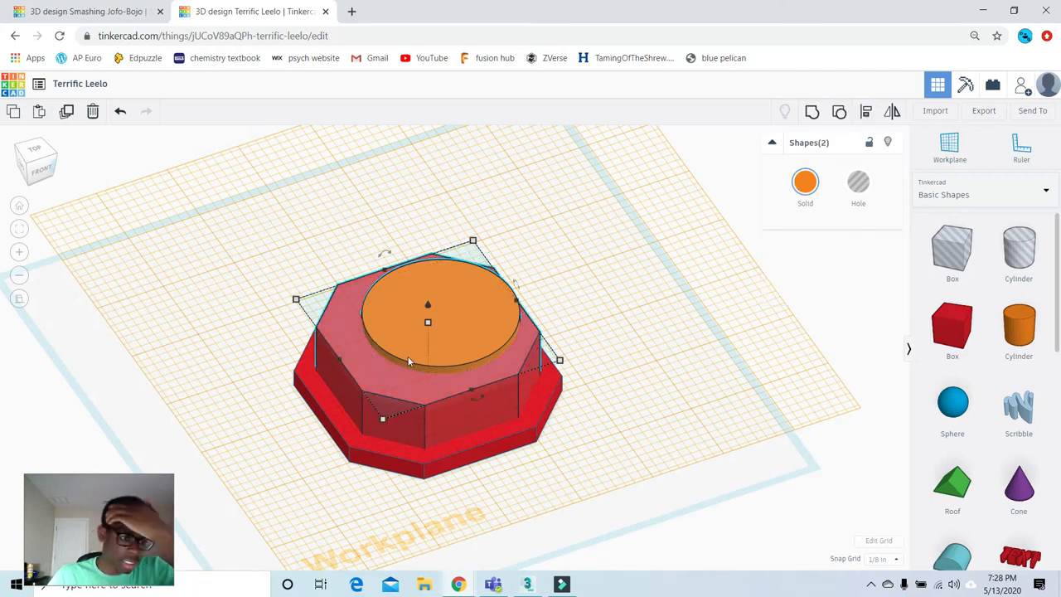
{"action": "left_click", "coordinate": [865, 111]}
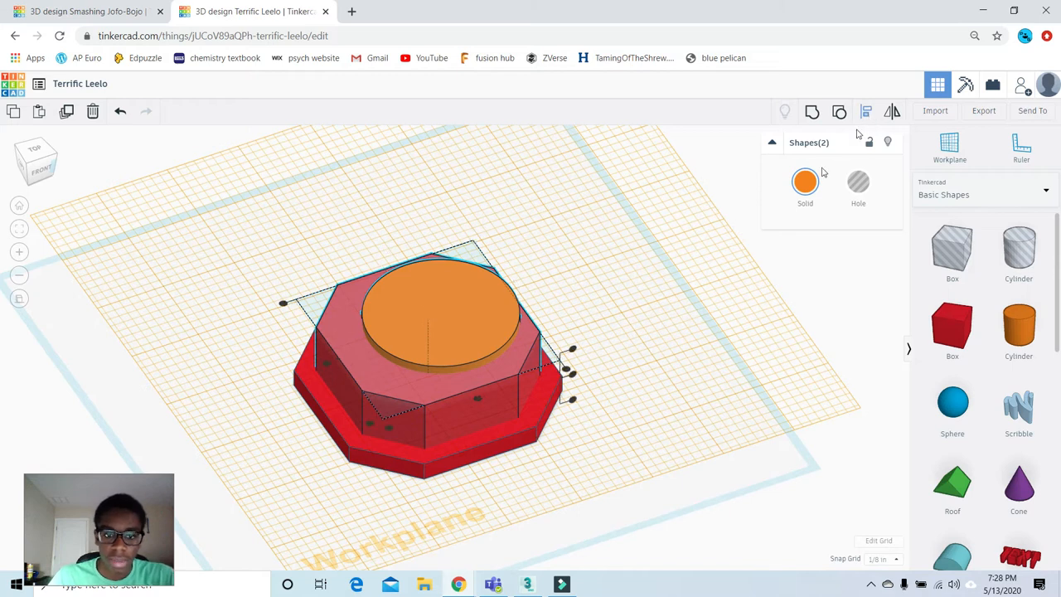
{"action": "left_click", "coordinate": [443, 415]}
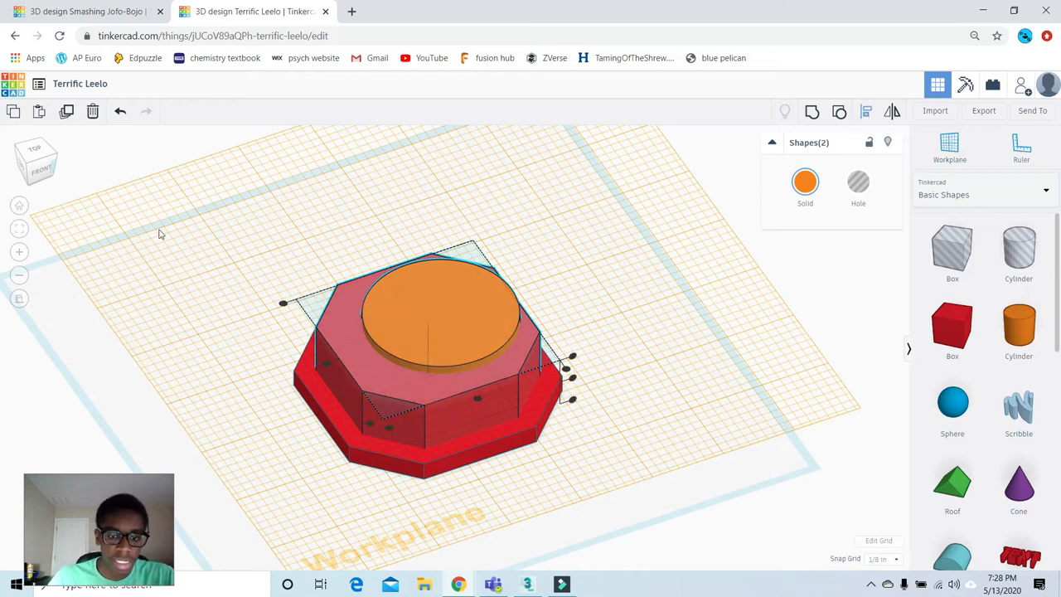
{"action": "left_click", "coordinate": [478, 398]}
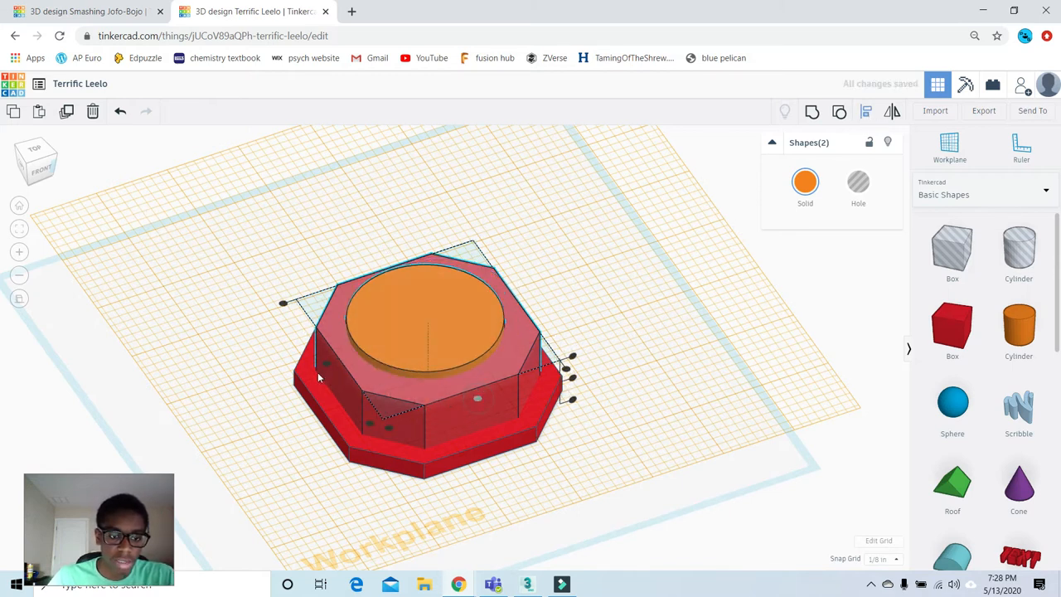
{"action": "left_click", "coordinate": [327, 364]}
{"action": "left_click", "coordinate": [589, 244]}
{"action": "left_click", "coordinate": [438, 320]}
{"action": "scroll", "coordinate": [439, 323], "scroll_direction": "down", "scroll_amount": 2}
{"action": "left_click", "coordinate": [575, 287]}
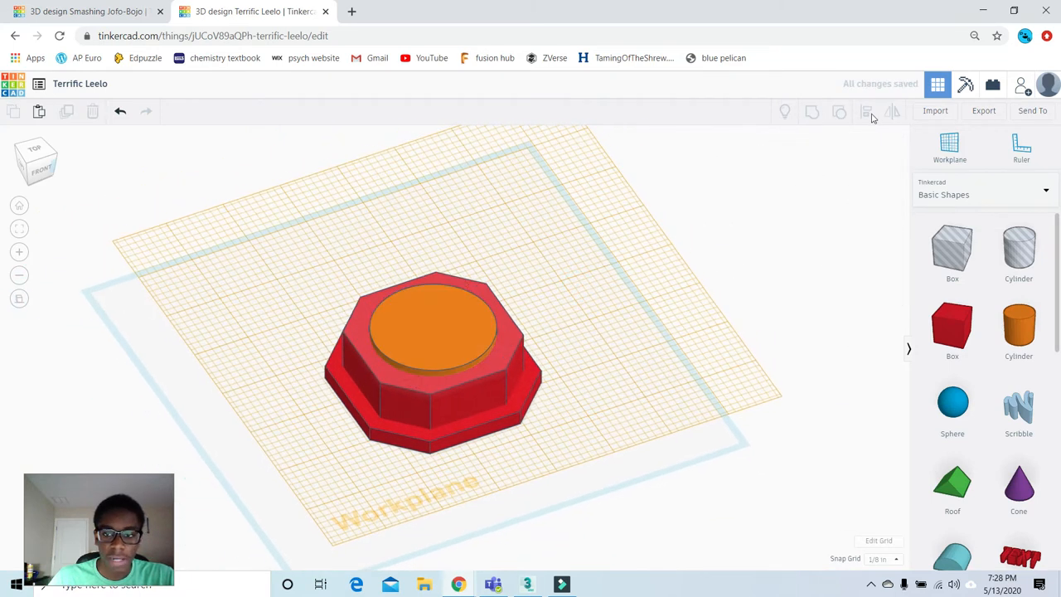
- Place a workplane on the orange disc's top face and add a cone there
{"action": "left_click", "coordinate": [951, 149]}
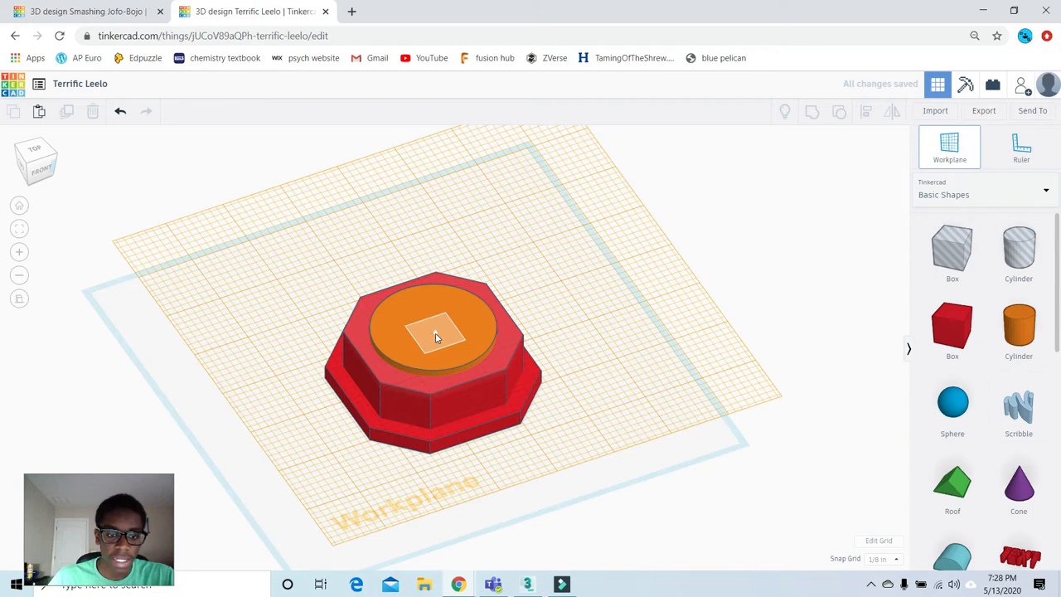
{"action": "left_click", "coordinate": [438, 336]}
{"action": "scroll", "coordinate": [535, 277], "scroll_direction": "up", "scroll_amount": 3}
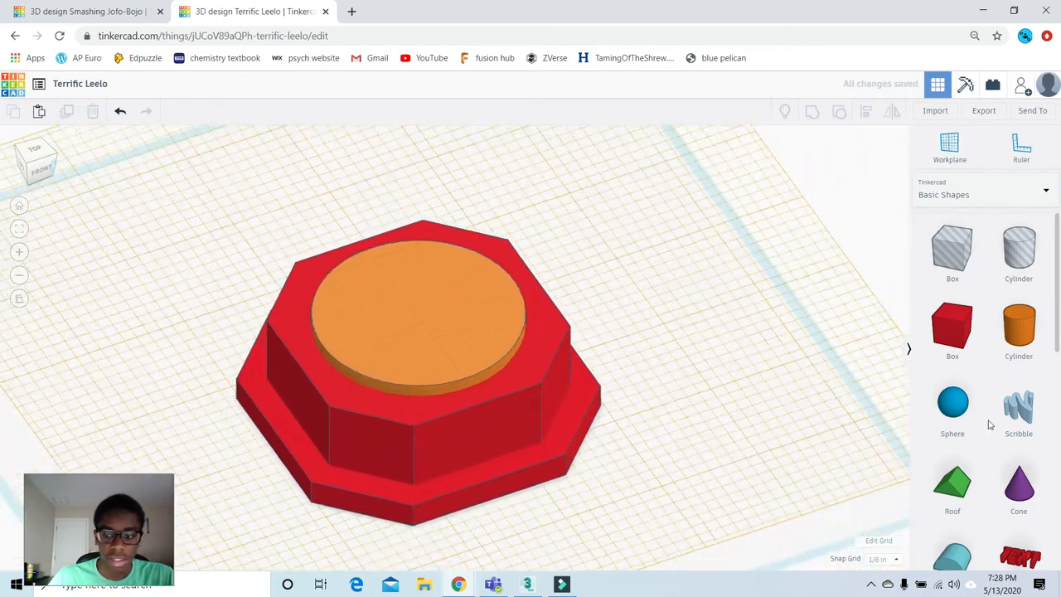
{"action": "scroll", "coordinate": [989, 425], "scroll_direction": "down", "scroll_amount": 2}
{"action": "left_click_drag", "start_coordinate": [1020, 415], "coordinate": [427, 308]}
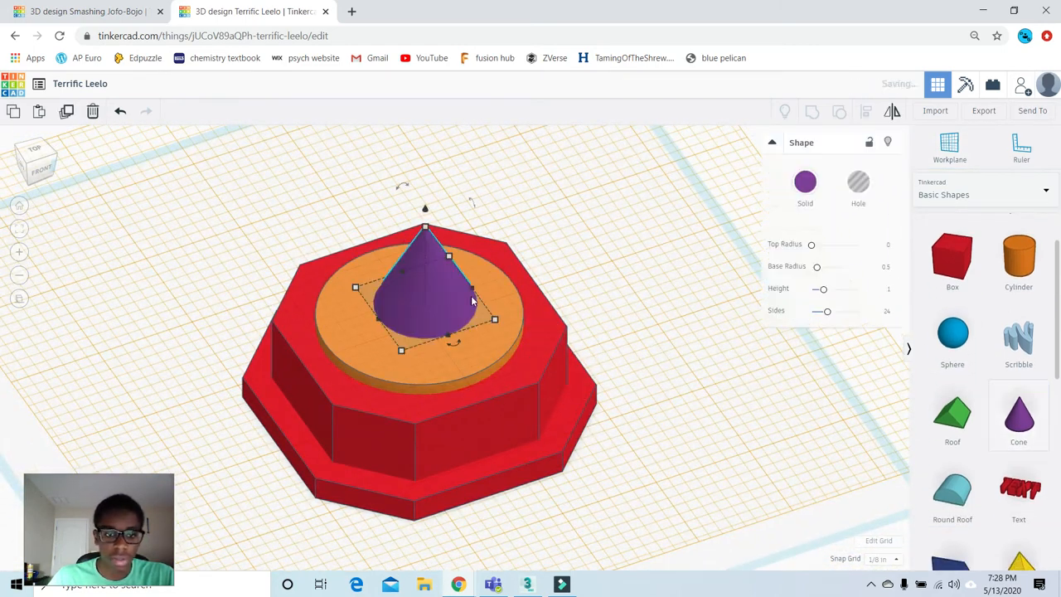
- Set the cone's width and length to 2 in each and its height to 1.75 in
{"action": "scroll", "coordinate": [472, 301], "scroll_direction": "down", "scroll_amount": 2}
{"action": "left_click", "coordinate": [472, 370]}
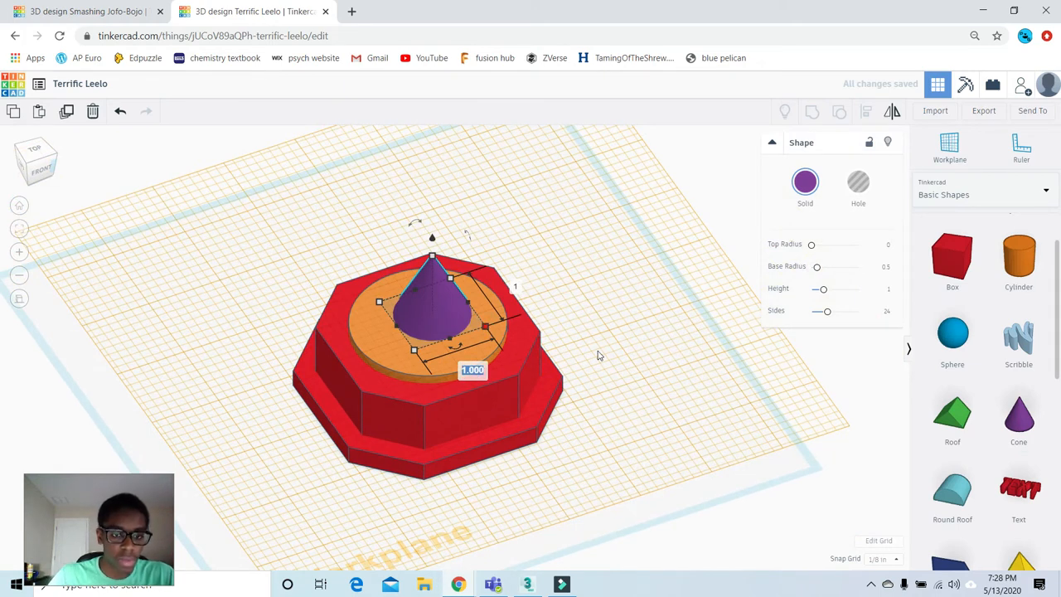
{"action": "type", "text": "2"}
{"action": "key", "text": "Tab"}
{"action": "type", "text": "2"}
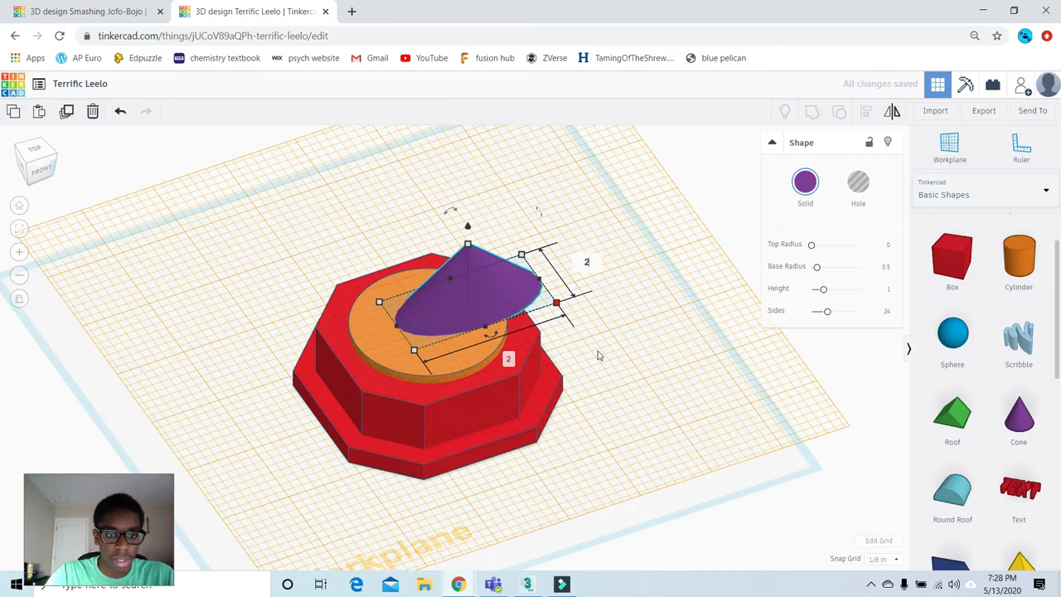
{"action": "key", "text": "Return"}
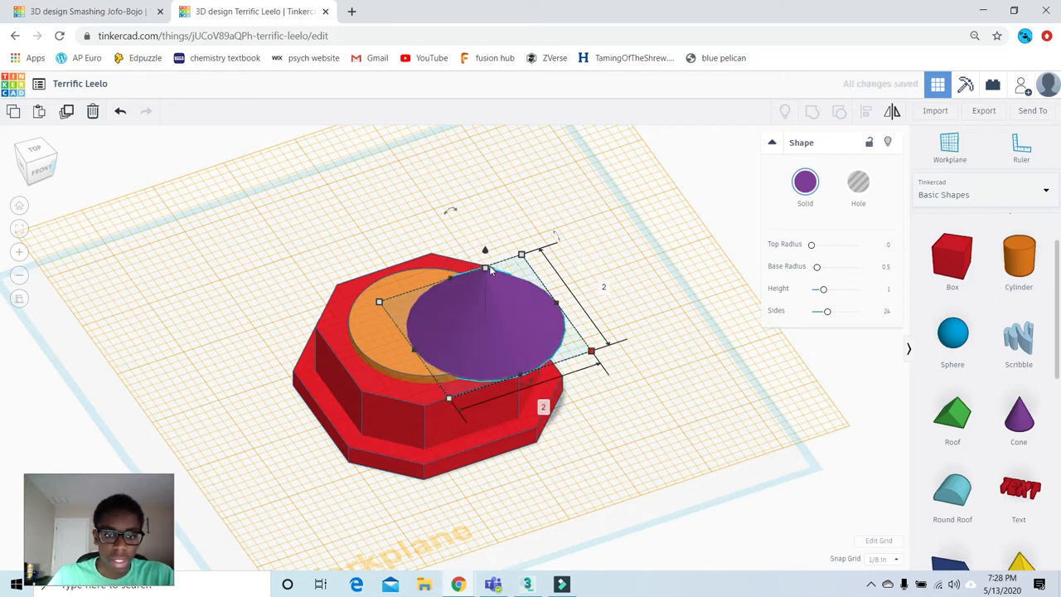
{"action": "left_click", "coordinate": [538, 297]}
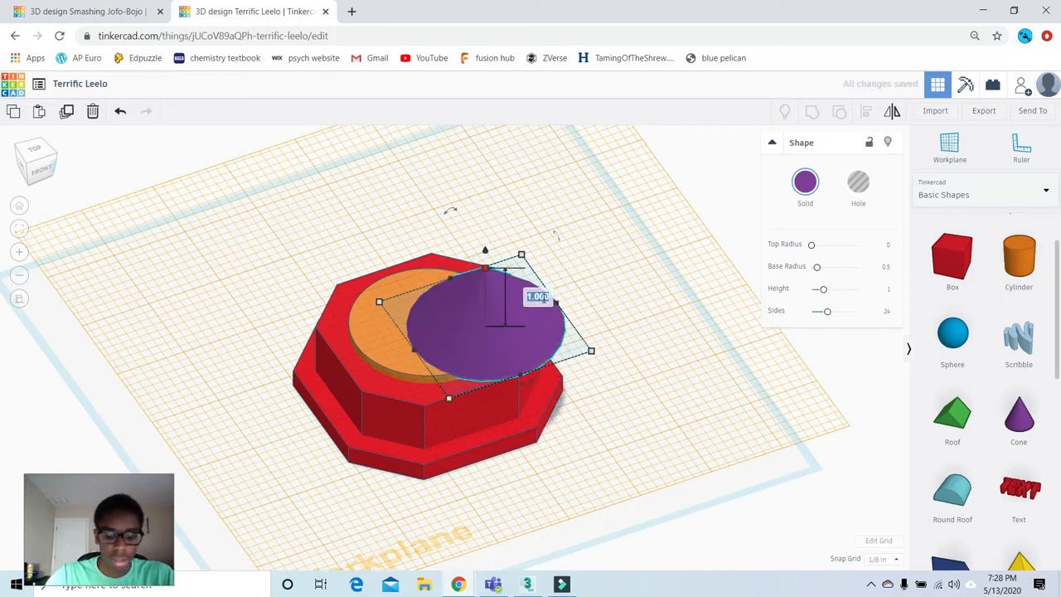
{"action": "type", "text": "1.75"}
{"action": "key", "text": "Return"}
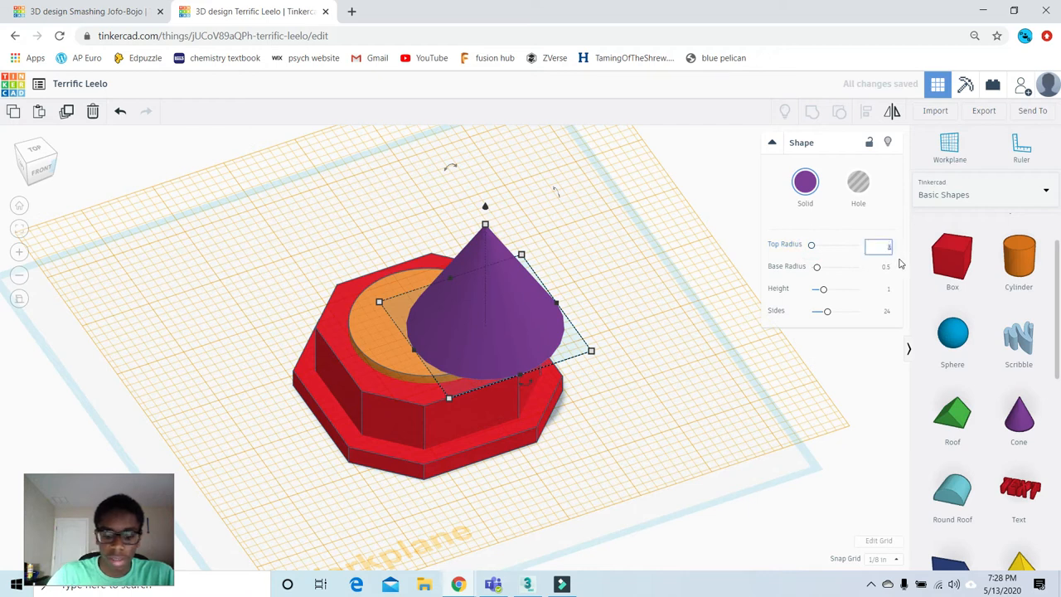
- Set the cone's top radius to 0.12 and its number of sides to 64
{"action": "key", "text": "Return"}
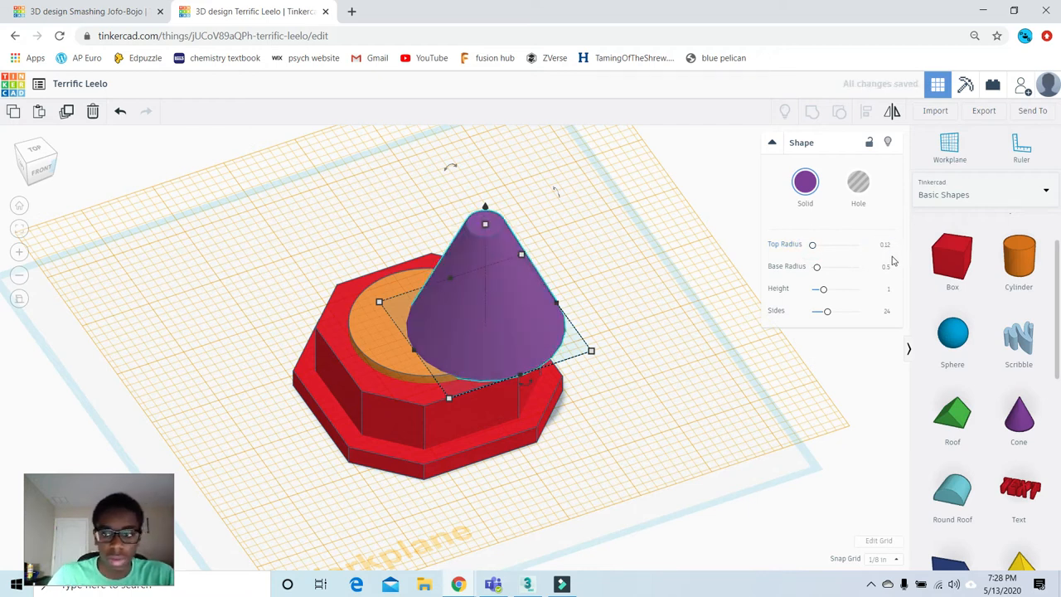
{"action": "scroll", "coordinate": [509, 204], "scroll_direction": "up", "scroll_amount": 2}
{"action": "scroll", "coordinate": [498, 201], "scroll_direction": "down", "scroll_amount": 2}
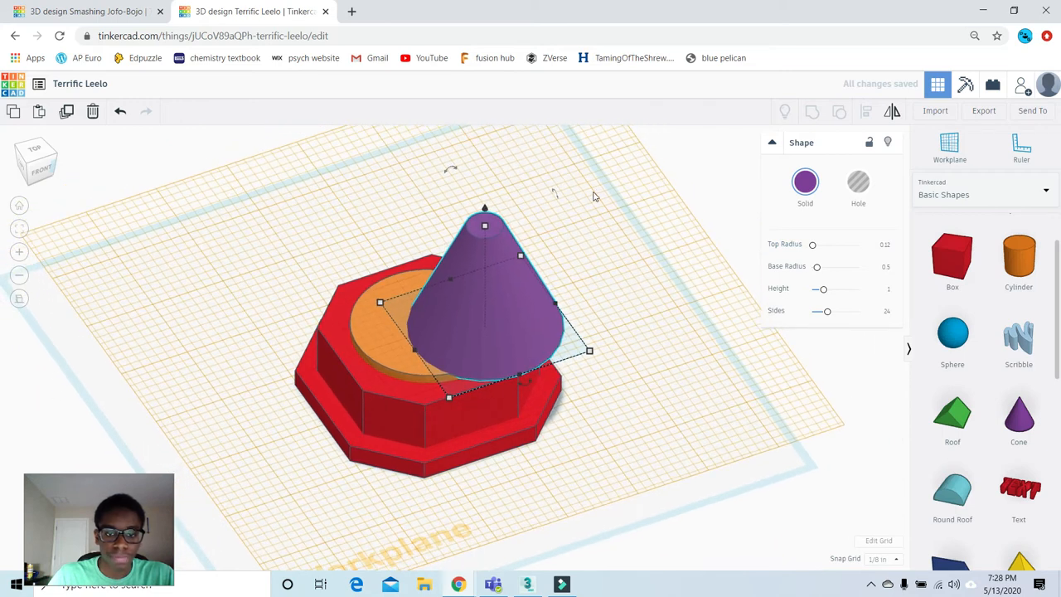
{"action": "scroll", "coordinate": [604, 270], "scroll_direction": "down", "scroll_amount": 2}
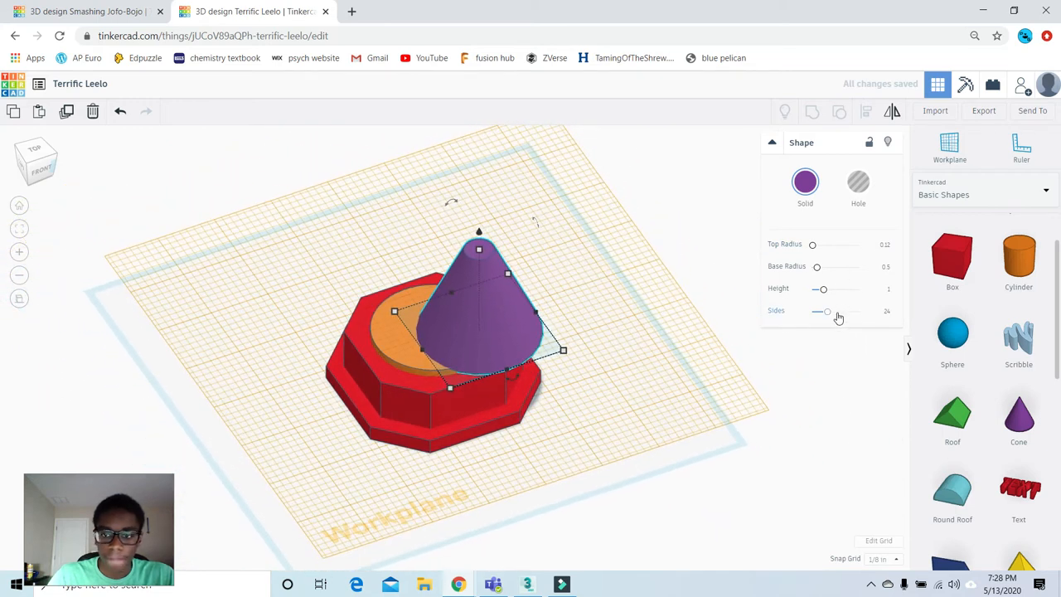
{"action": "left_click_drag", "start_coordinate": [829, 314], "coordinate": [862, 311]}
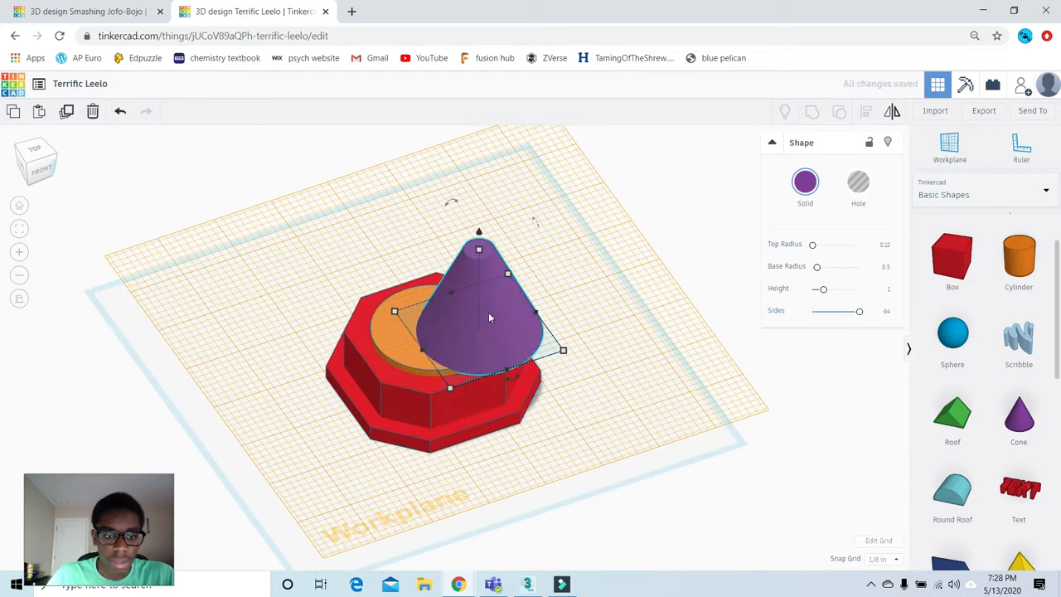
- Center the purple cone on the orange disc in both horizontal directions with Align
{"action": "left_click", "coordinate": [397, 328], "text": "shift"}
{"action": "scroll", "coordinate": [395, 315], "scroll_direction": "up", "scroll_amount": 2}
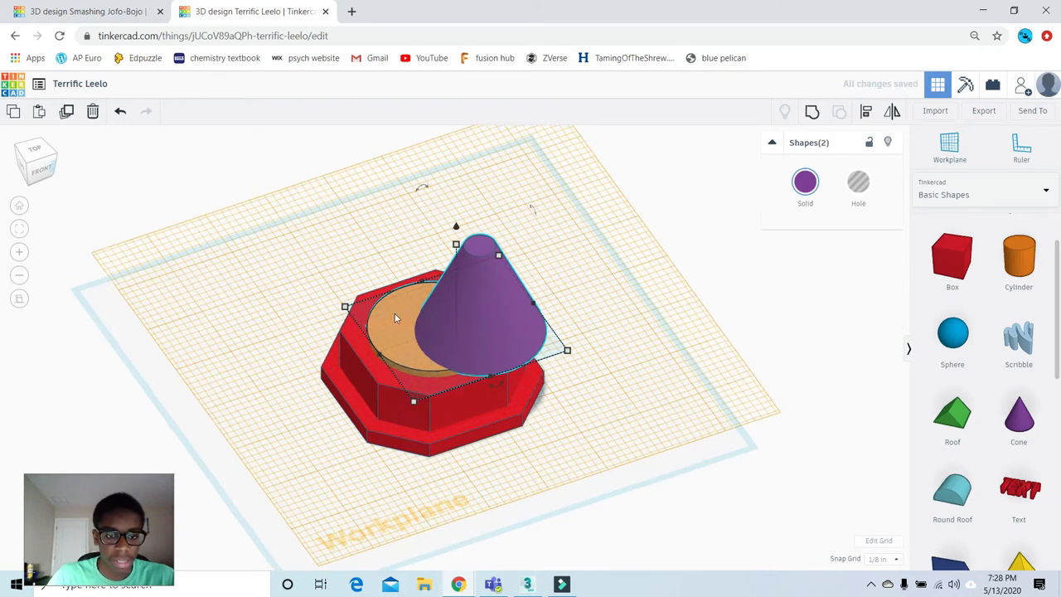
{"action": "scroll", "coordinate": [382, 361], "scroll_direction": "down", "scroll_amount": 2}
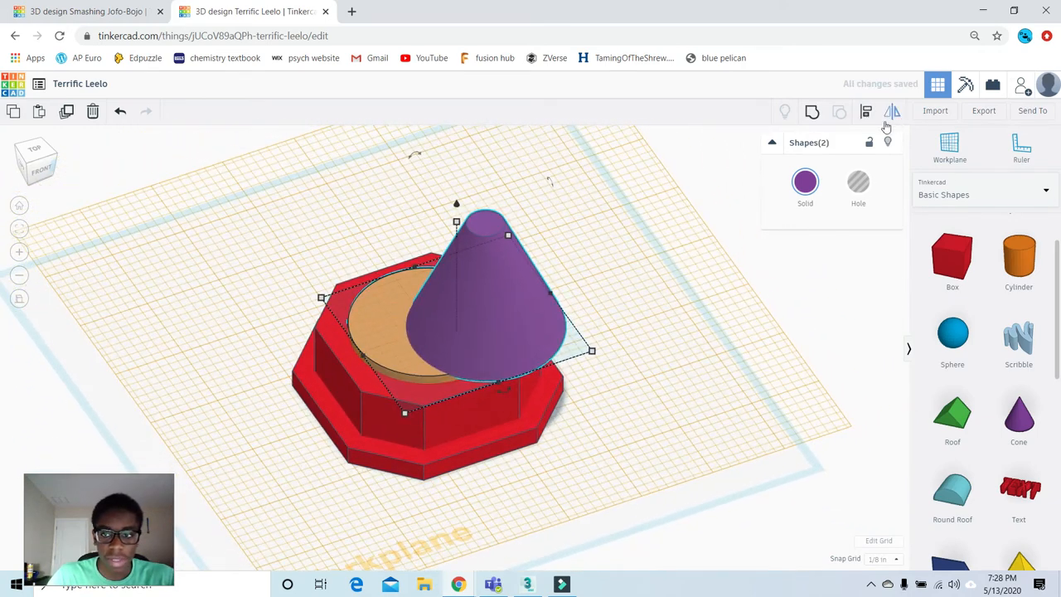
{"action": "left_click", "coordinate": [865, 113]}
{"action": "left_click", "coordinate": [396, 305]}
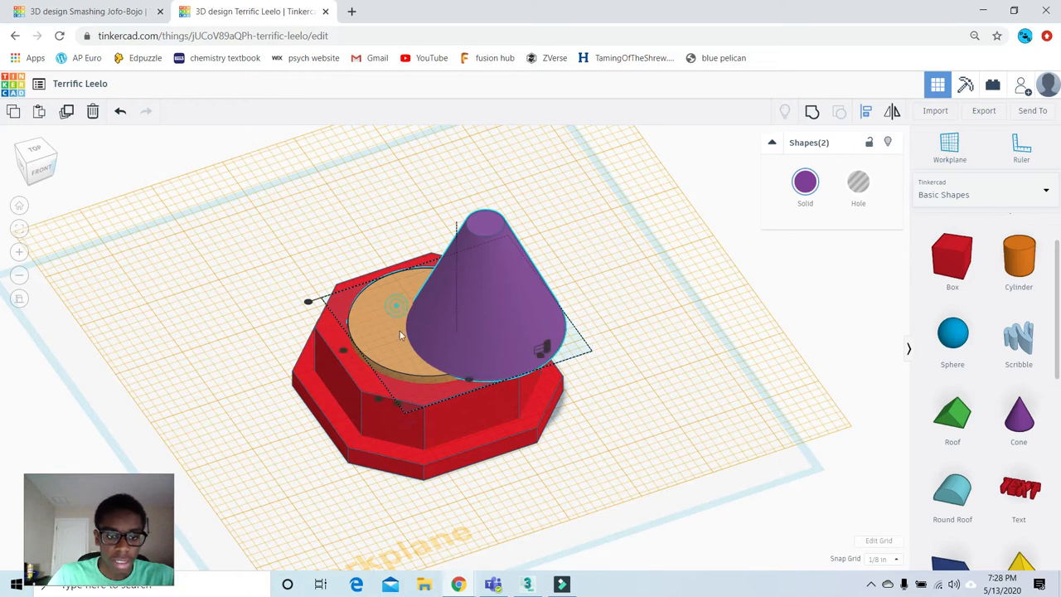
{"action": "left_click", "coordinate": [470, 380]}
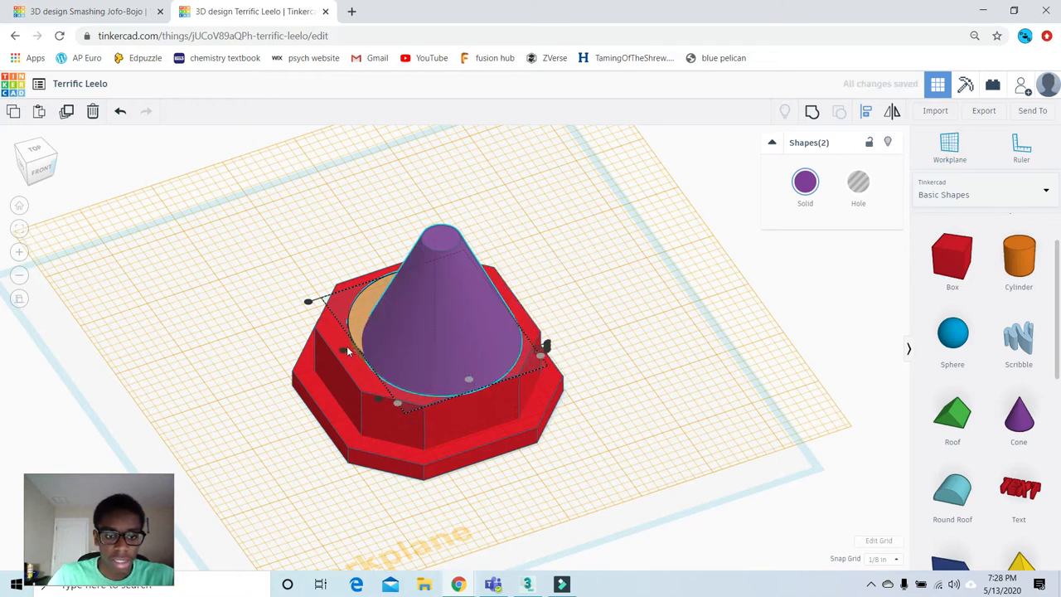
{"action": "left_click", "coordinate": [347, 355]}
{"action": "left_click", "coordinate": [268, 204]}
{"action": "scroll", "coordinate": [394, 291], "scroll_direction": "down", "scroll_amount": 2}
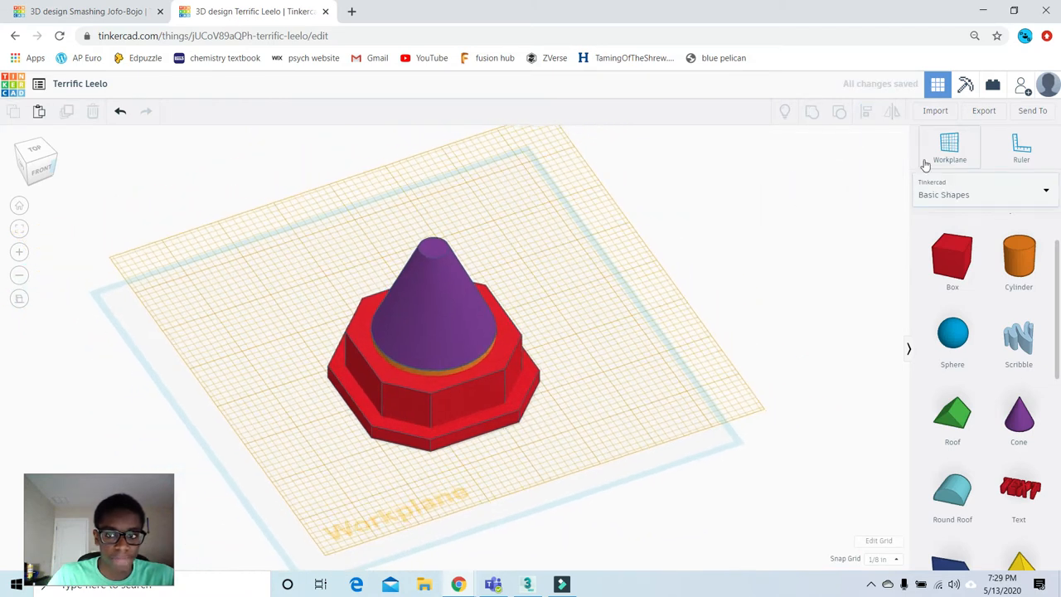
- Place a workplane on the cone's flat top face and add a cylinder there
{"action": "middle_click_drag", "start_coordinate": [690, 181], "coordinate": [712, 218]}
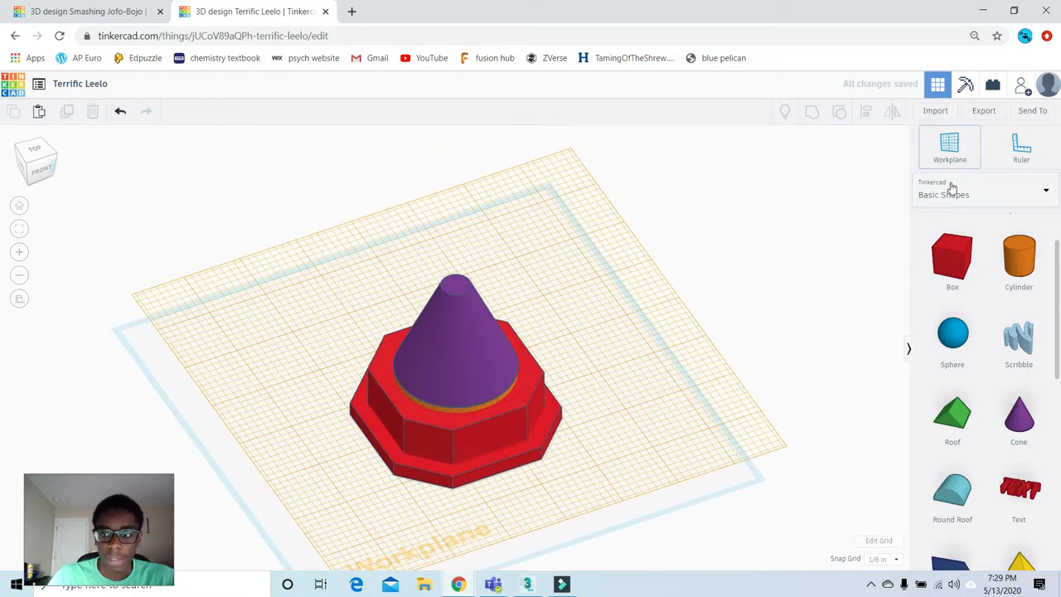
{"action": "left_click", "coordinate": [954, 146]}
{"action": "left_click", "coordinate": [459, 284]}
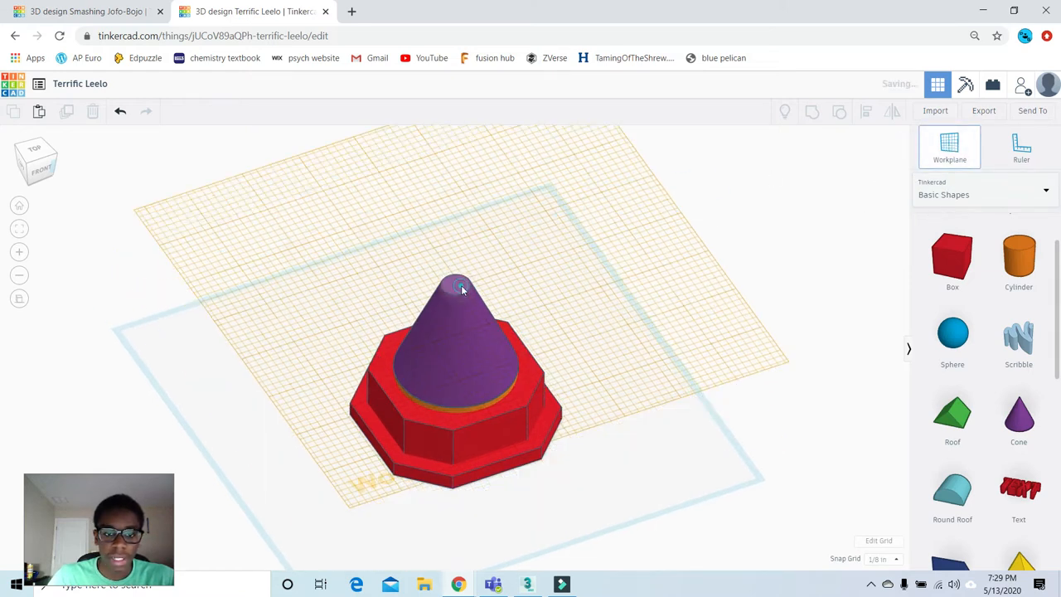
{"action": "scroll", "coordinate": [459, 284], "scroll_direction": "up", "scroll_amount": 2}
{"action": "scroll", "coordinate": [594, 221], "scroll_direction": "down", "scroll_amount": 1}
{"action": "scroll", "coordinate": [594, 226], "scroll_direction": "up", "scroll_amount": 1}
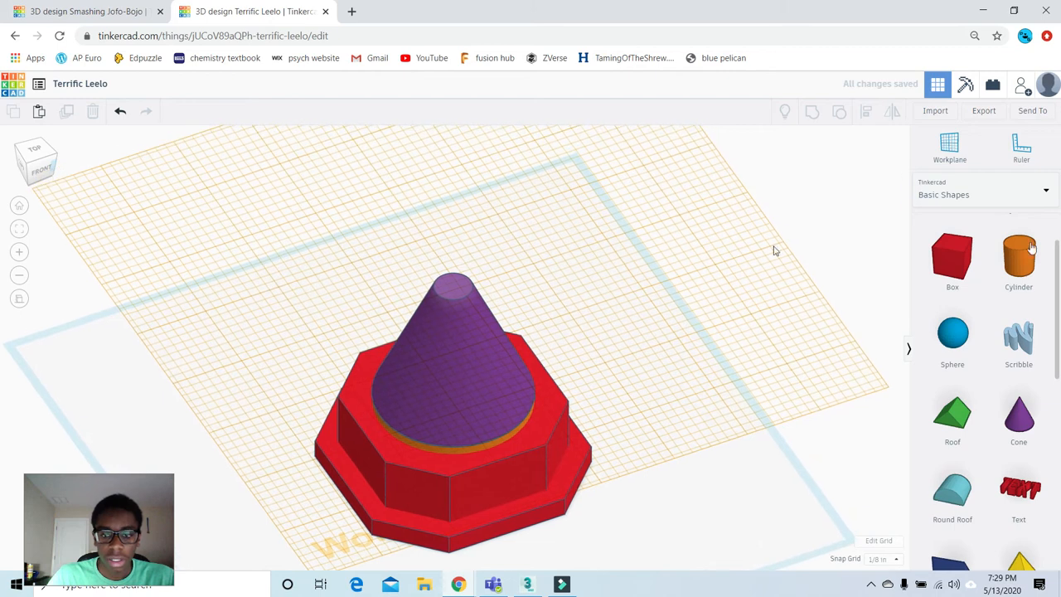
{"action": "left_click_drag", "start_coordinate": [1013, 270], "coordinate": [449, 274]}
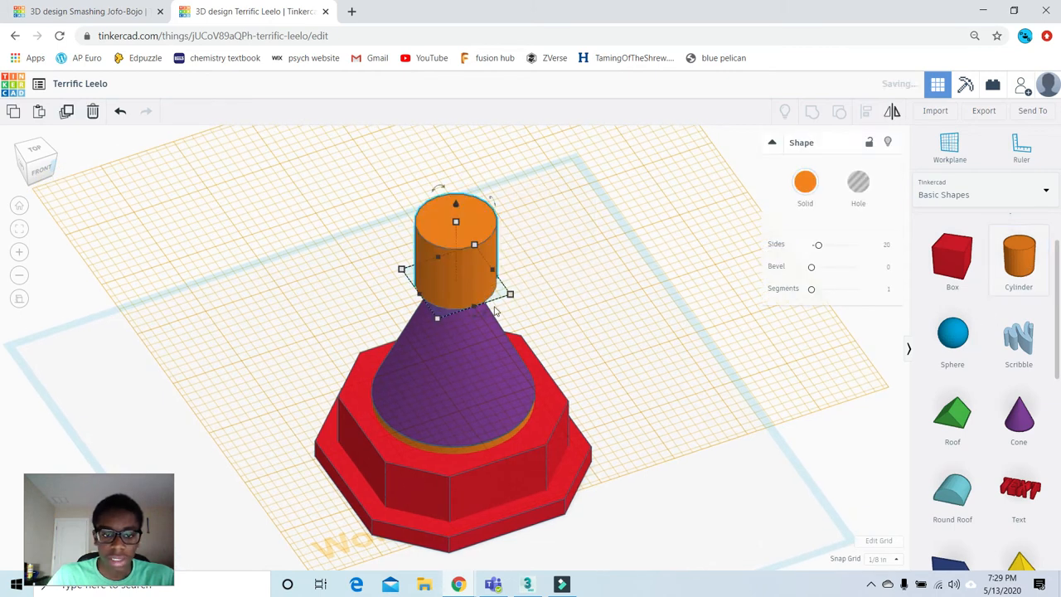
- Set the new cylinder's width and length to 0.625 in each and its height to 0.125 in
{"action": "left_click", "coordinate": [497, 339]}
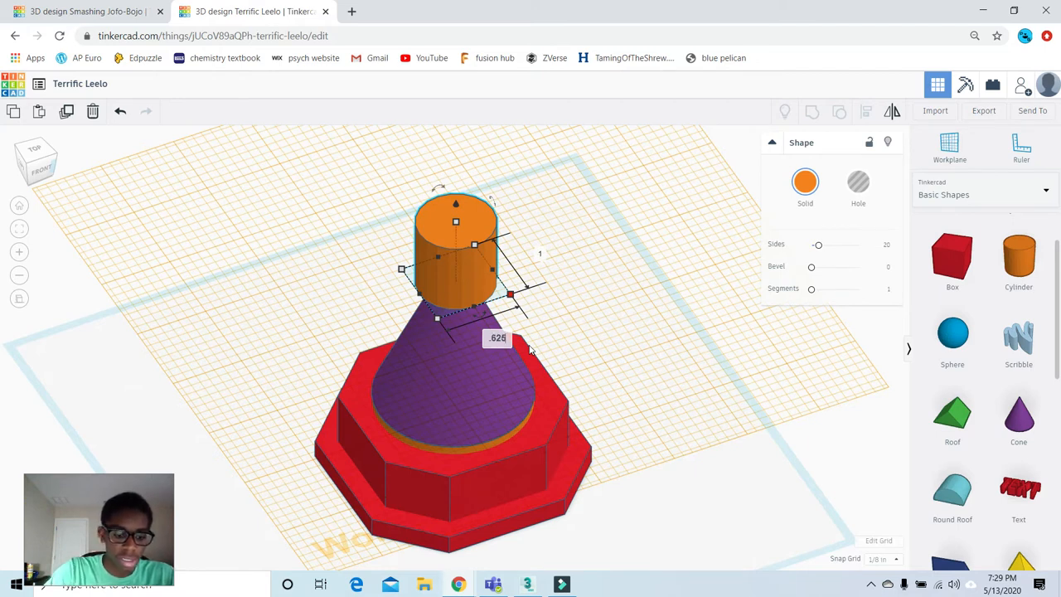
{"action": "key", "text": "Tab"}
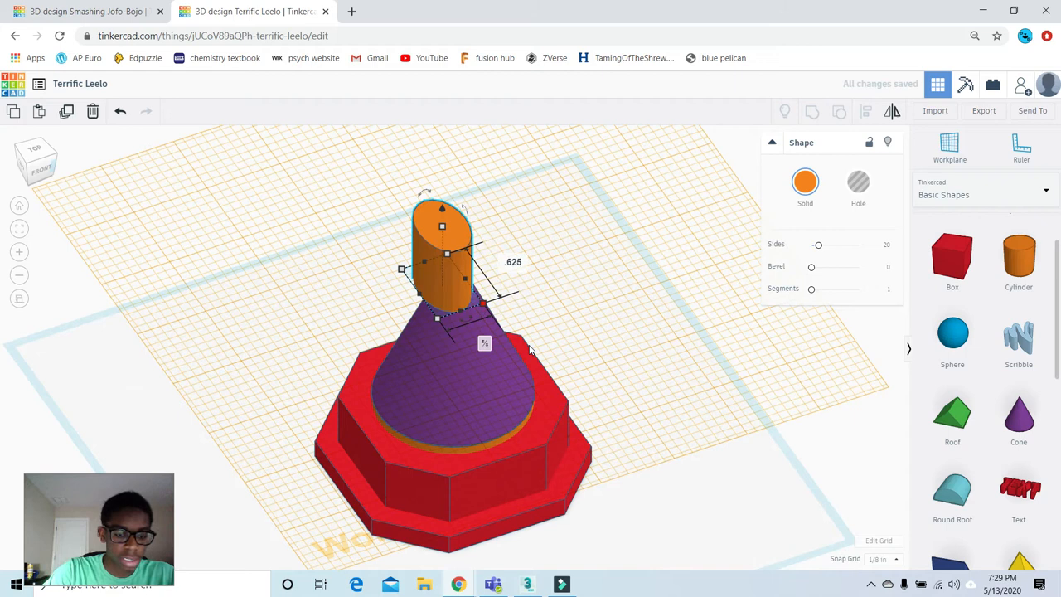
{"action": "key", "text": "Tab"}
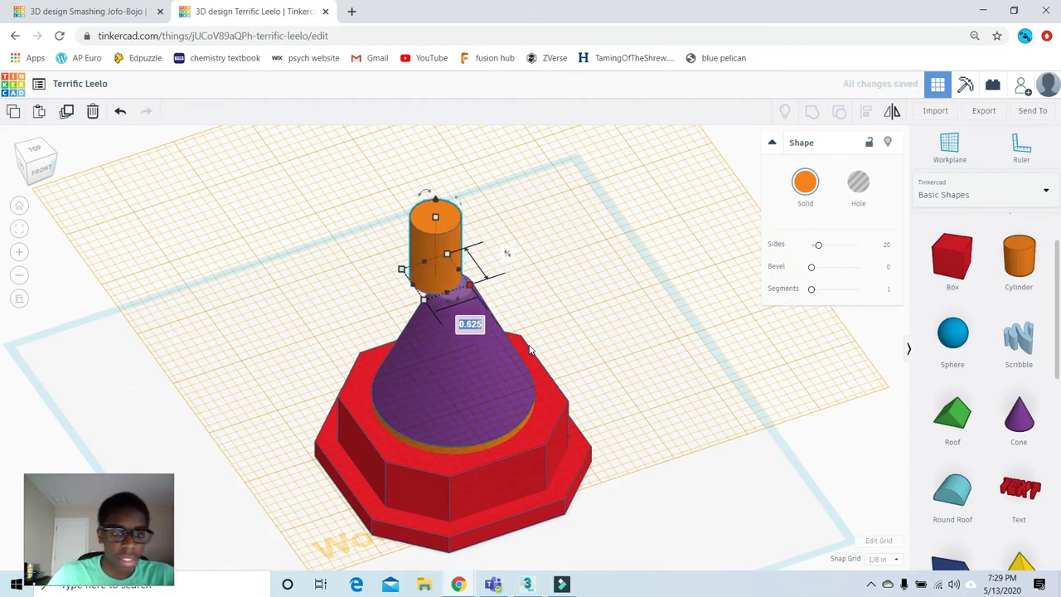
{"action": "left_click", "coordinate": [436, 217]}
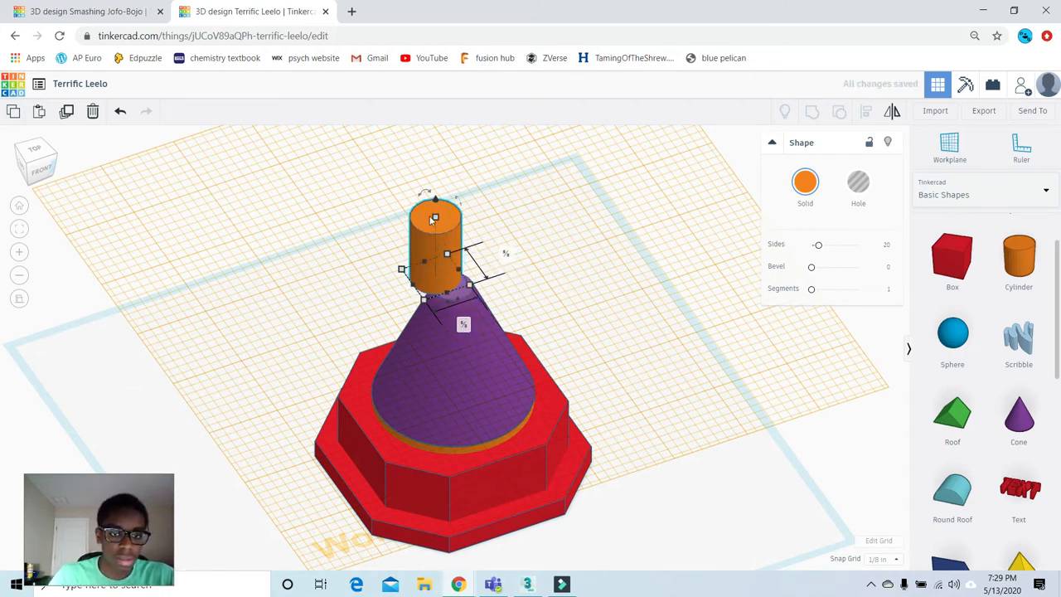
{"action": "left_click", "coordinate": [490, 249]}
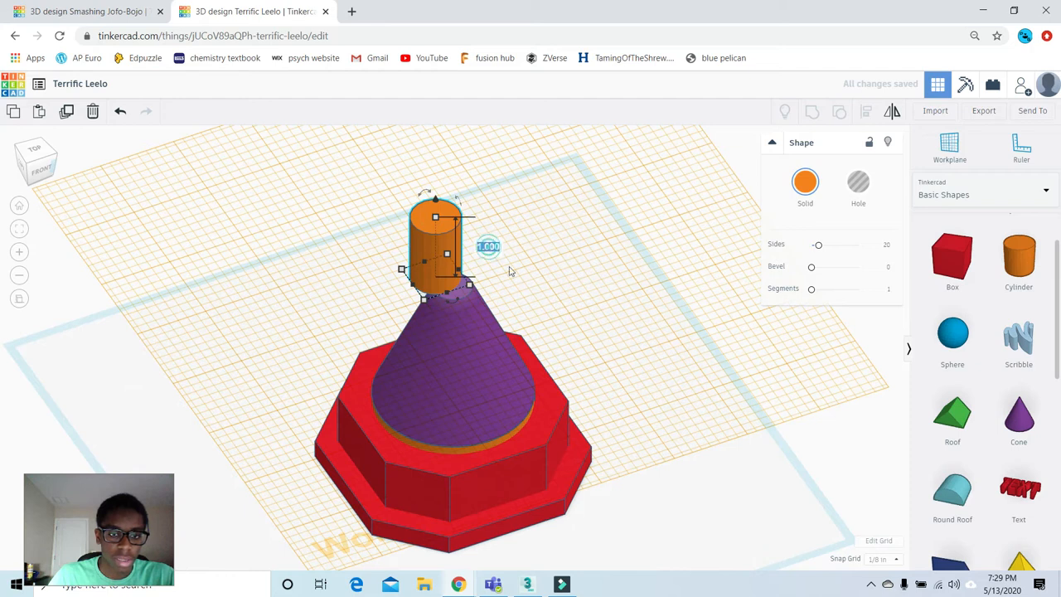
{"action": "type", "text": ".12"}
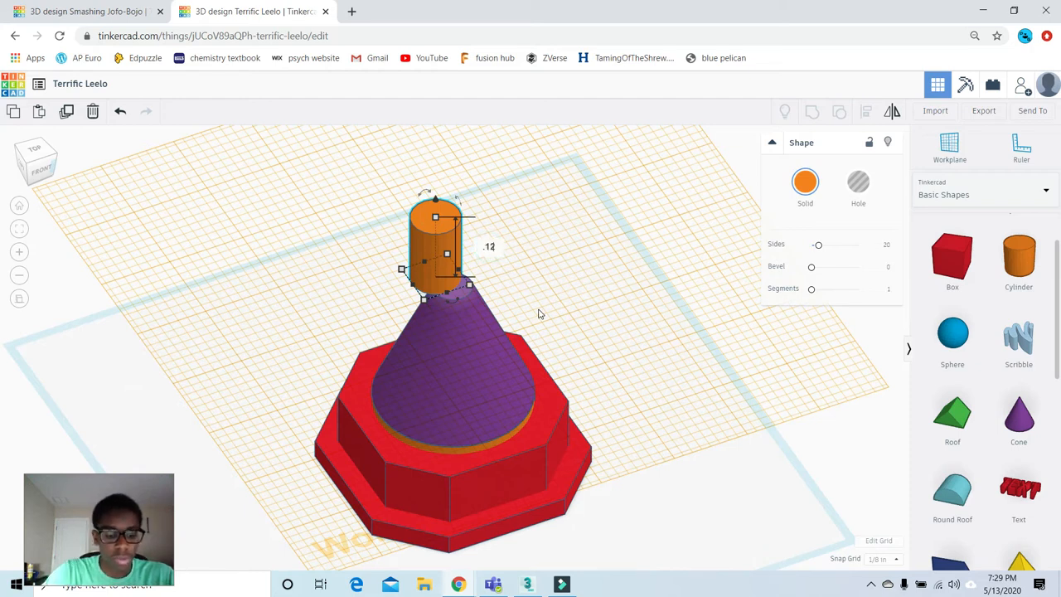
{"action": "type", "text": "5"}
{"action": "key", "text": "Return"}
- Center the small orange disc on the cone in both horizontal directions with Align
{"action": "left_click_drag", "start_coordinate": [514, 326], "coordinate": [340, 208]}
{"action": "left_click", "coordinate": [631, 250]}
{"action": "left_click", "coordinate": [434, 265]}
{"action": "left_click", "coordinate": [486, 329], "text": "shift"}
{"action": "left_click", "coordinate": [865, 111]}
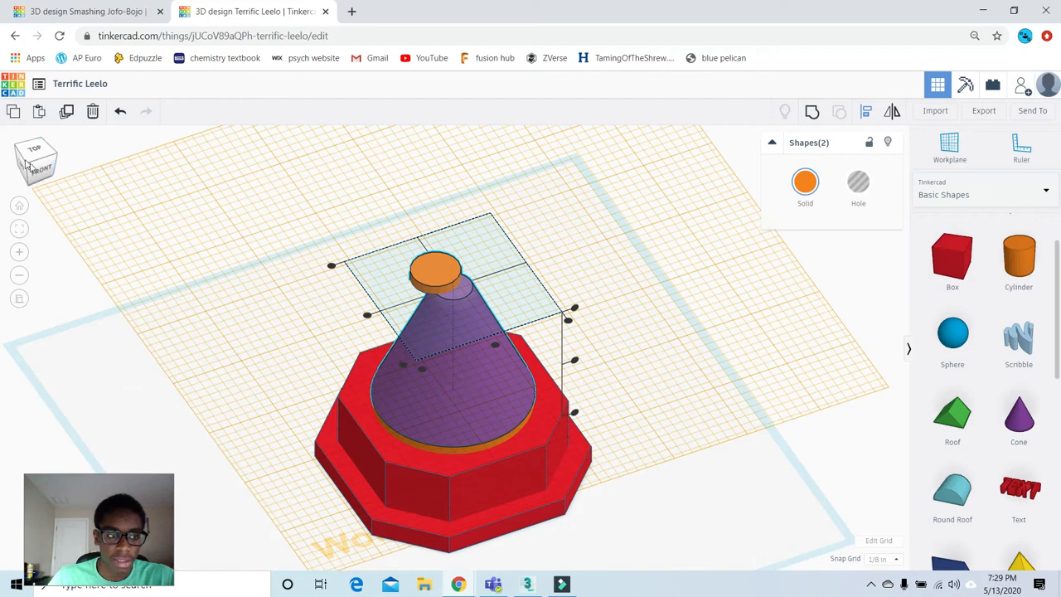
{"action": "left_click", "coordinate": [33, 151]}
{"action": "left_click", "coordinate": [495, 469]}
{"action": "left_click", "coordinate": [367, 428]}
{"action": "left_click", "coordinate": [325, 280]}
{"action": "scroll", "coordinate": [324, 280], "scroll_direction": "down", "scroll_amount": 2}
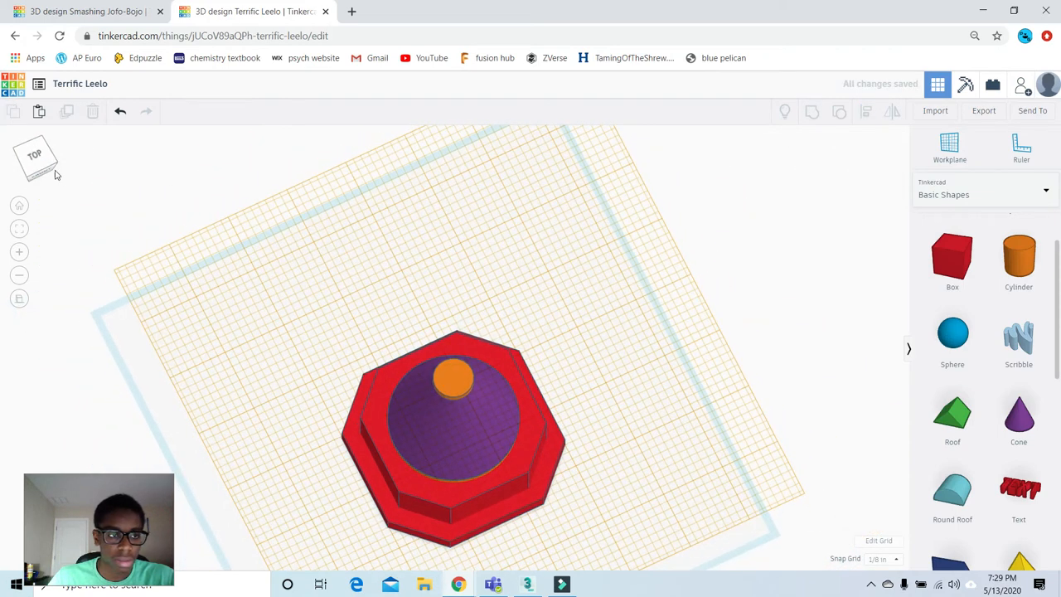
- Set the small top disc's number of sides to 64 and its segments to 10
{"action": "left_click", "coordinate": [37, 164]}
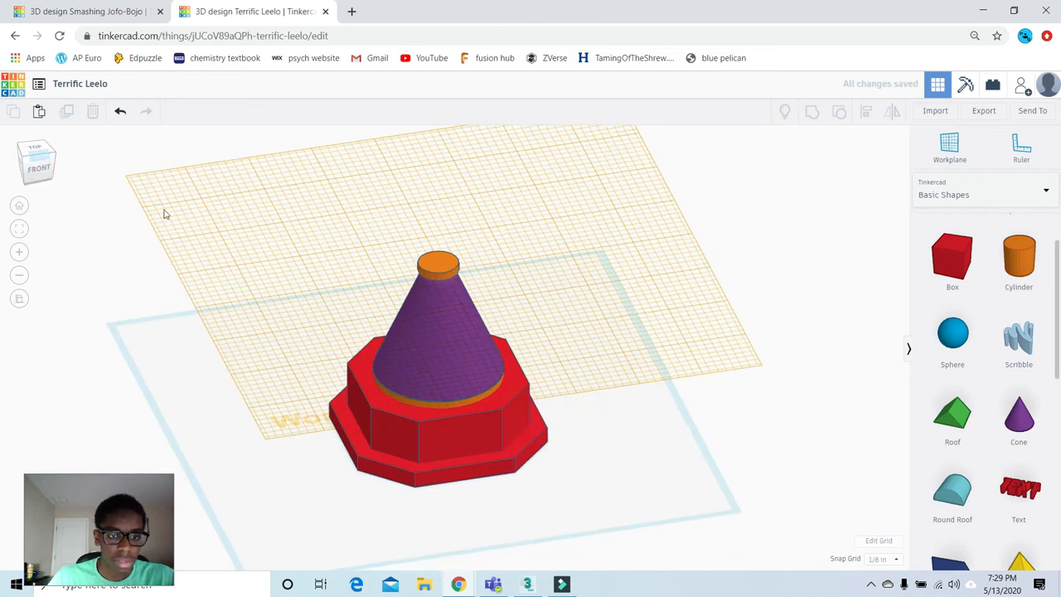
{"action": "left_click", "coordinate": [38, 168]}
{"action": "left_click", "coordinate": [406, 203]}
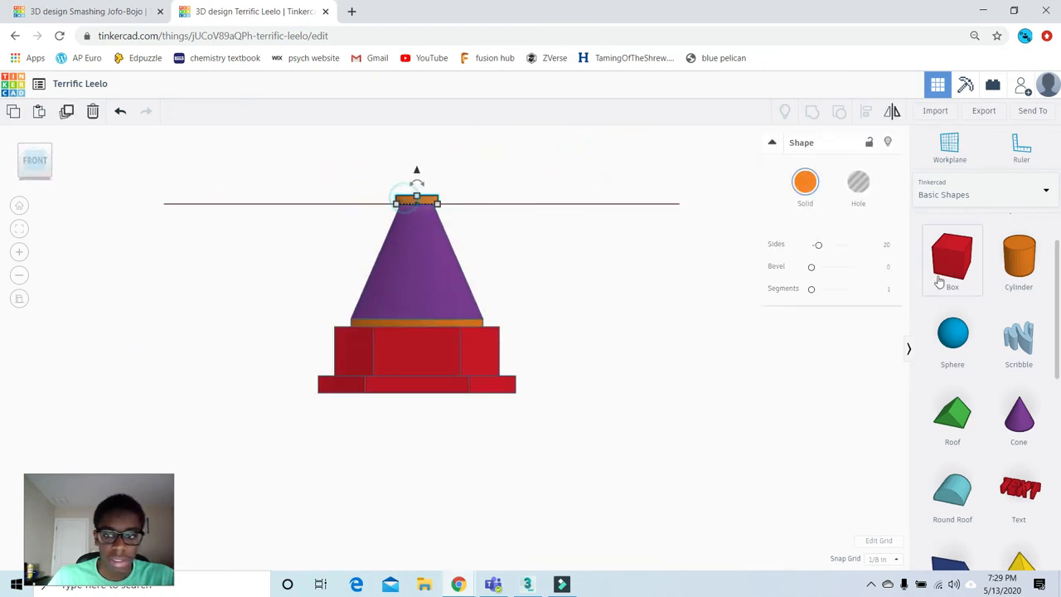
{"action": "left_click", "coordinate": [822, 246]}
{"action": "left_click_drag", "start_coordinate": [824, 245], "coordinate": [860, 245]}
{"action": "left_click_drag", "start_coordinate": [810, 290], "coordinate": [931, 291]}
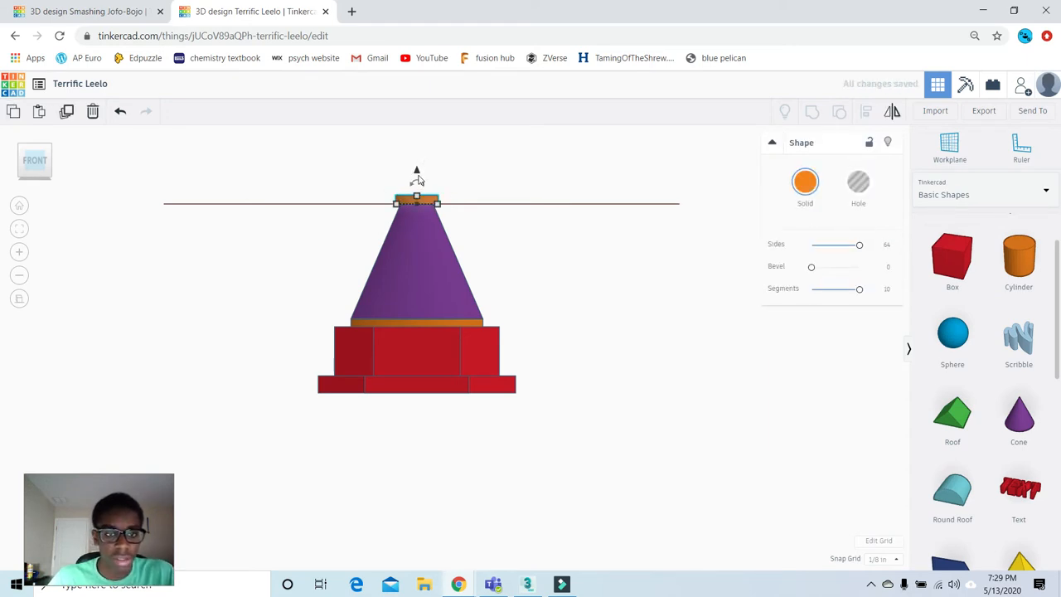
- Duplicate the small top disc and raise the copy 1/8 in so it rests on the original
{"action": "left_click_drag", "start_coordinate": [417, 173], "coordinate": [417, 164]}
{"action": "scroll", "coordinate": [376, 149], "scroll_direction": "up", "scroll_amount": 3}
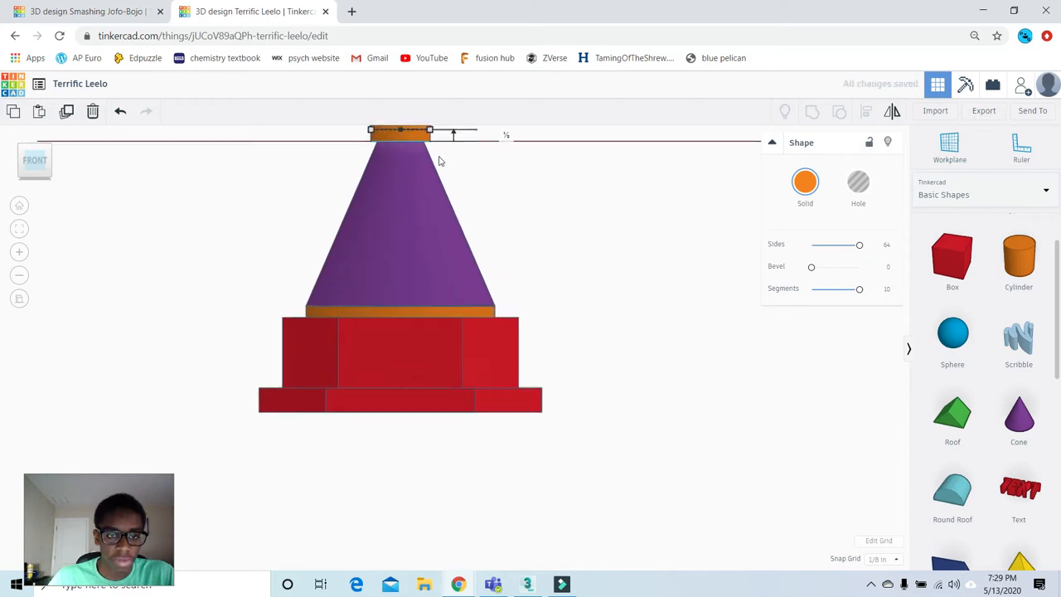
{"action": "middle_click_drag", "start_coordinate": [478, 155], "coordinate": [515, 286]}
{"action": "scroll", "coordinate": [514, 287], "scroll_direction": "up", "scroll_amount": 2}
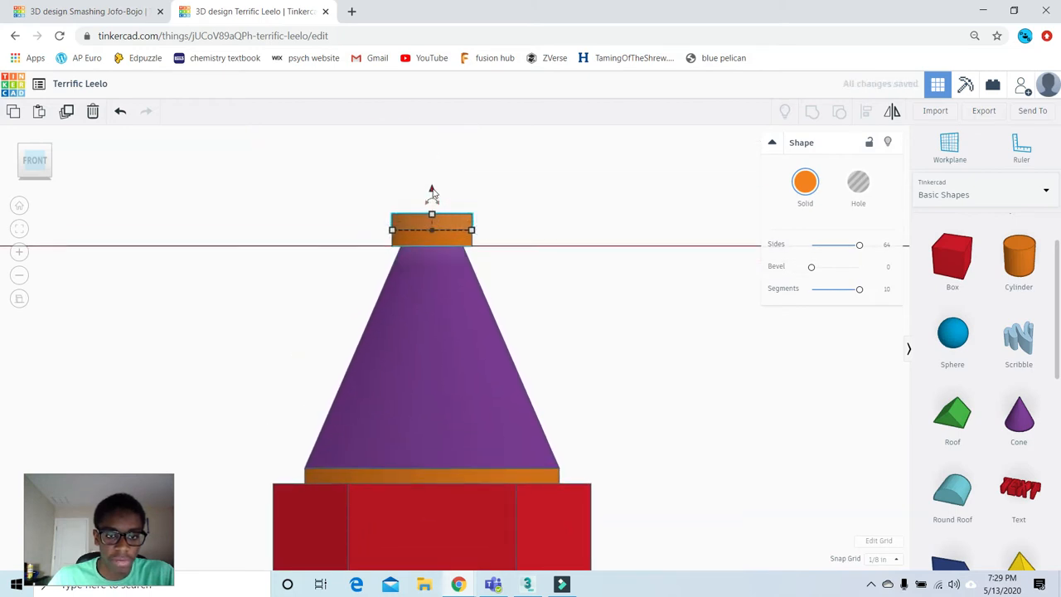
- Set the duplicated disc's width and length to 1 in each
{"action": "left_click", "coordinate": [473, 230]}
{"action": "left_click", "coordinate": [33, 144]}
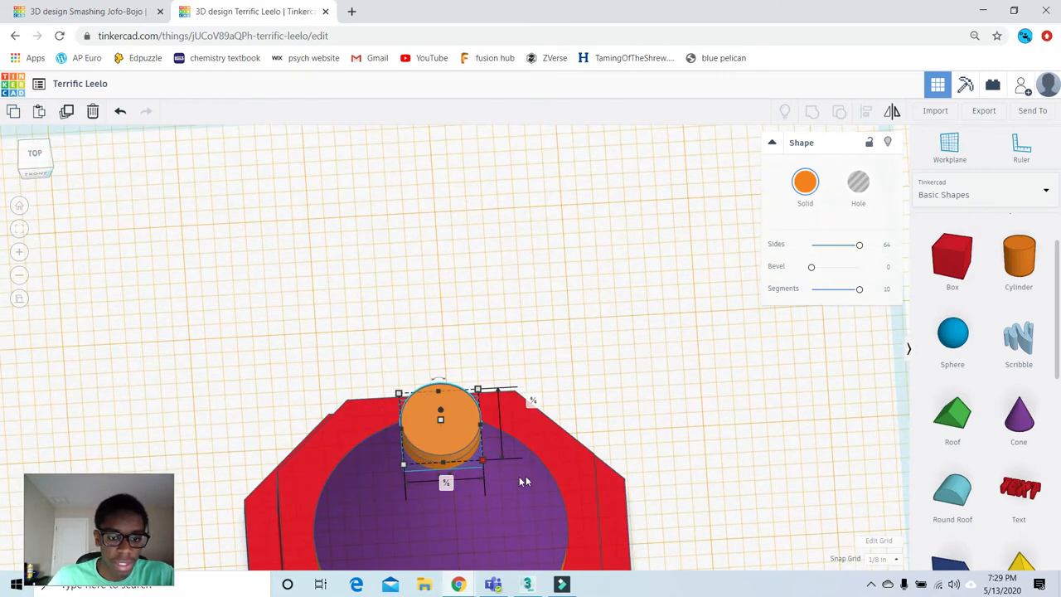
{"action": "left_click", "coordinate": [446, 482]}
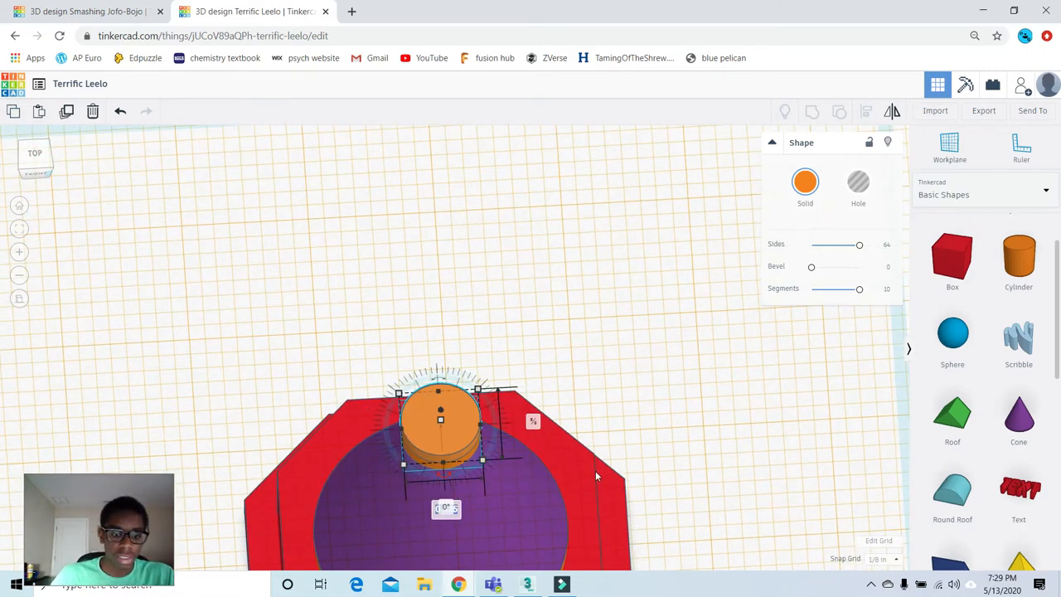
{"action": "type", "text": "1"}
{"action": "key", "text": "Return"}
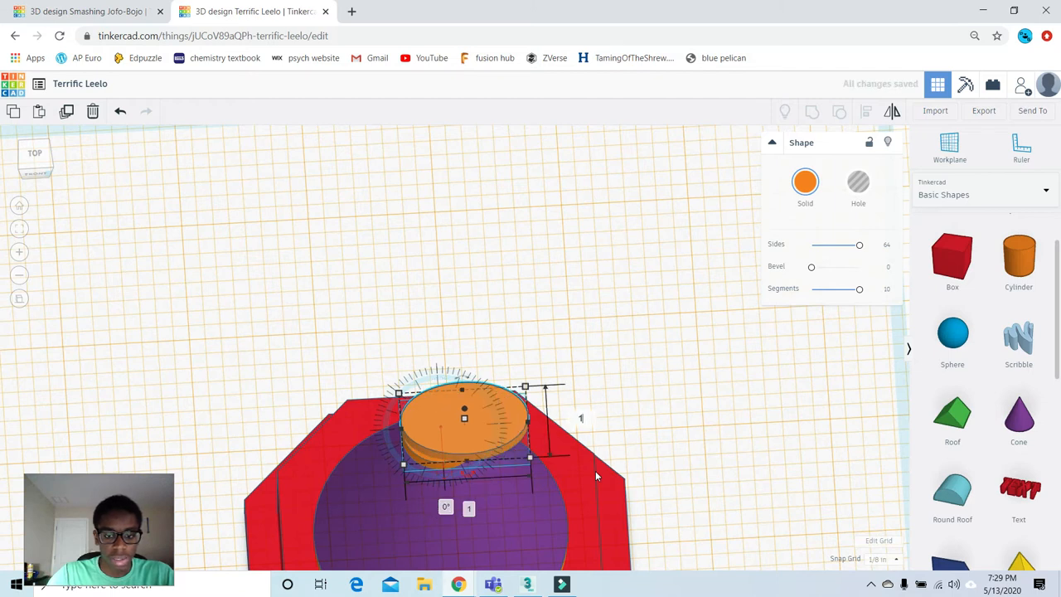
{"action": "key", "text": "Return"}
{"action": "scroll", "coordinate": [522, 304], "scroll_direction": "down", "scroll_amount": 2}
{"action": "left_click", "coordinate": [538, 301]}
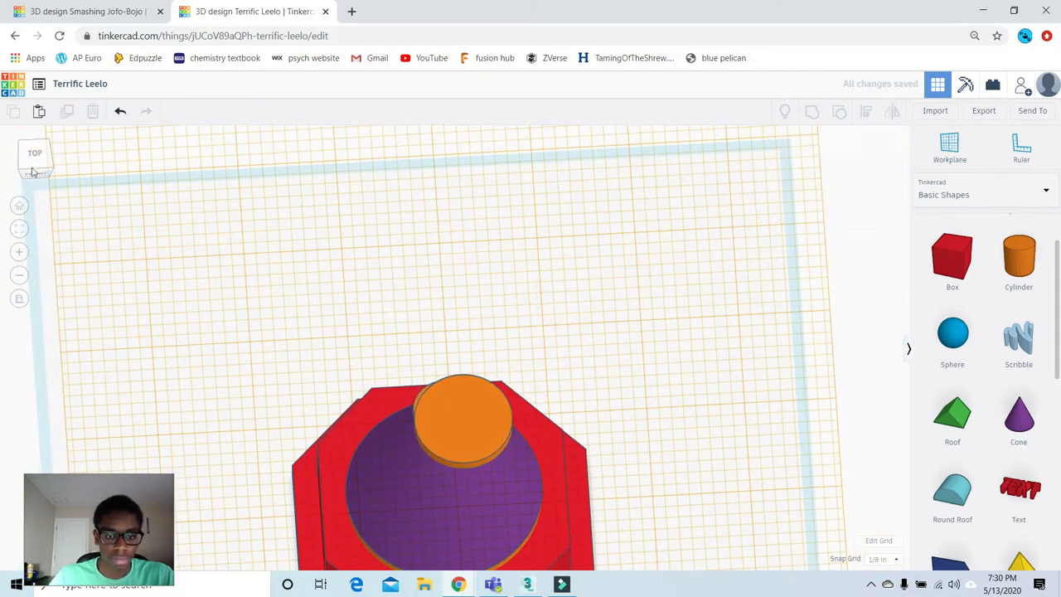
- Center the 1 in disc on the cone in both horizontal directions with Align
{"action": "left_click", "coordinate": [480, 398]}
{"action": "scroll", "coordinate": [429, 396], "scroll_direction": "up", "scroll_amount": 2}
{"action": "scroll", "coordinate": [427, 391], "scroll_direction": "up", "scroll_amount": 1}
{"action": "middle_click_drag", "start_coordinate": [466, 420], "coordinate": [478, 368]}
{"action": "scroll", "coordinate": [478, 367], "scroll_direction": "up", "scroll_amount": 1}
{"action": "scroll", "coordinate": [478, 368], "scroll_direction": "down", "scroll_amount": 1}
{"action": "scroll", "coordinate": [564, 490], "scroll_direction": "down", "scroll_amount": 2}
{"action": "left_click", "coordinate": [423, 378], "text": "shift"}
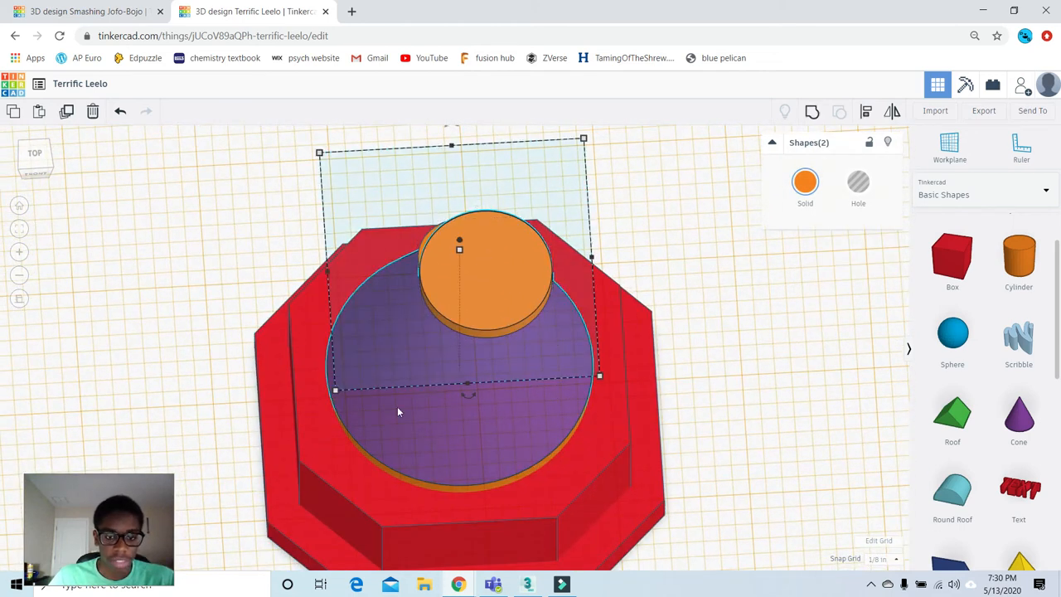
{"action": "left_click", "coordinate": [48, 172]}
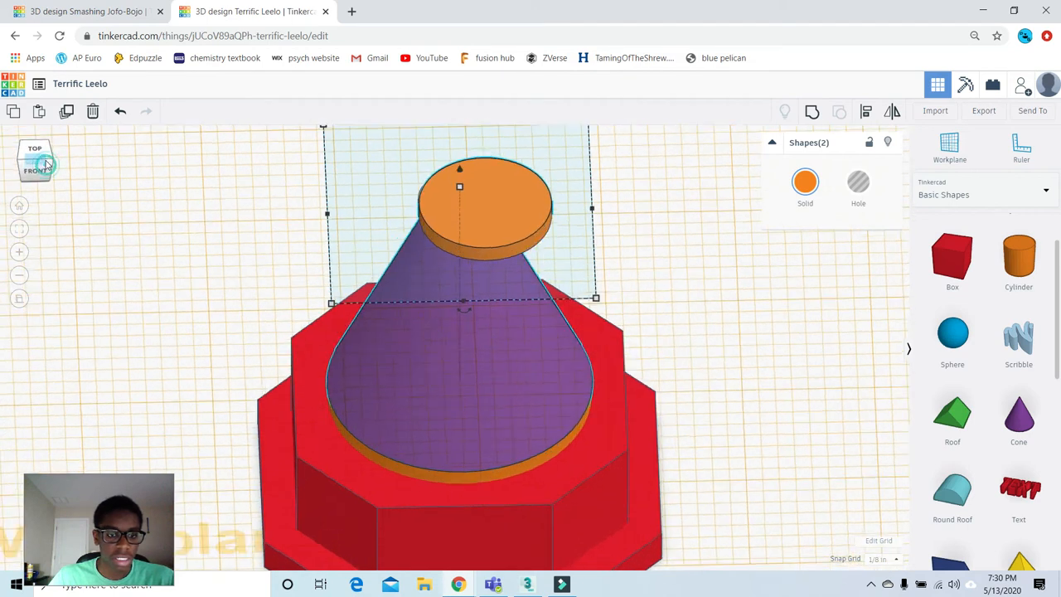
{"action": "left_click", "coordinate": [865, 116]}
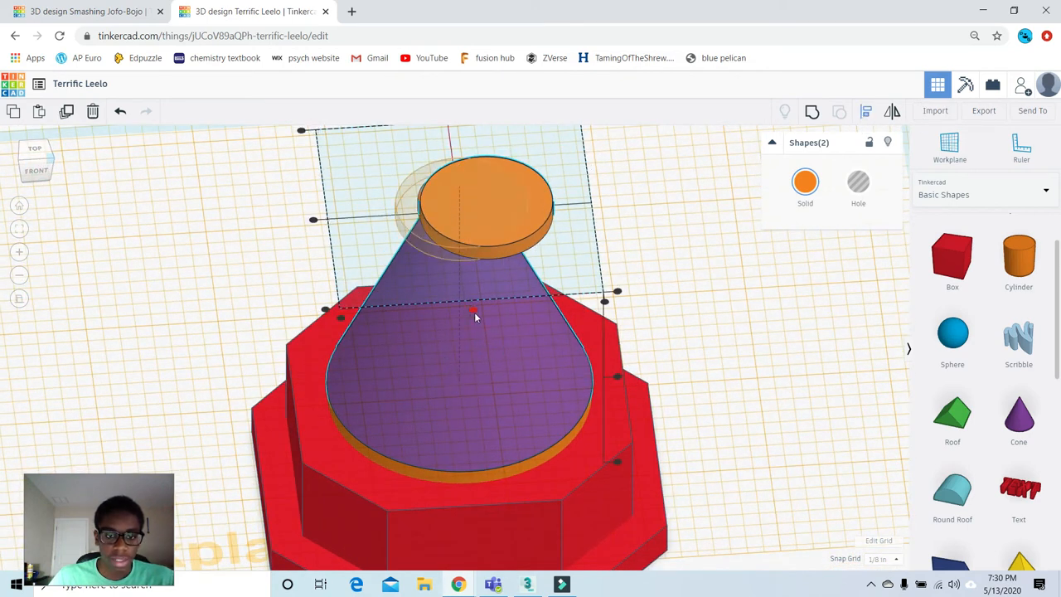
{"action": "left_click", "coordinate": [313, 220]}
{"action": "scroll", "coordinate": [706, 254], "scroll_direction": "down", "scroll_amount": 2}
{"action": "left_click", "coordinate": [702, 246]}
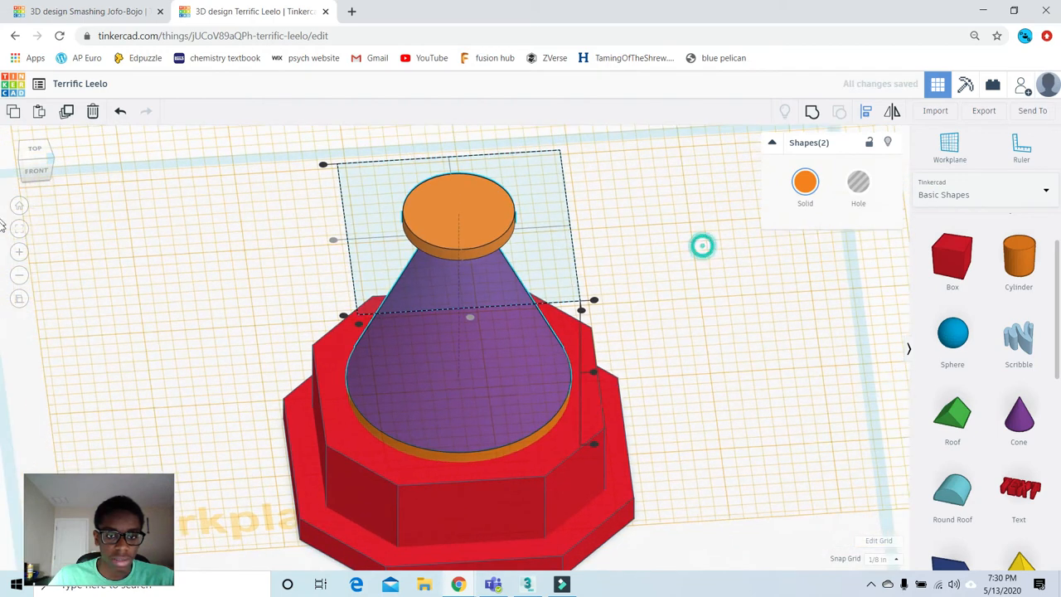
- Duplicate the small disc under the 1 in disc and raise the copy to rest on top of the 1 in disc
{"action": "left_click", "coordinate": [38, 168]}
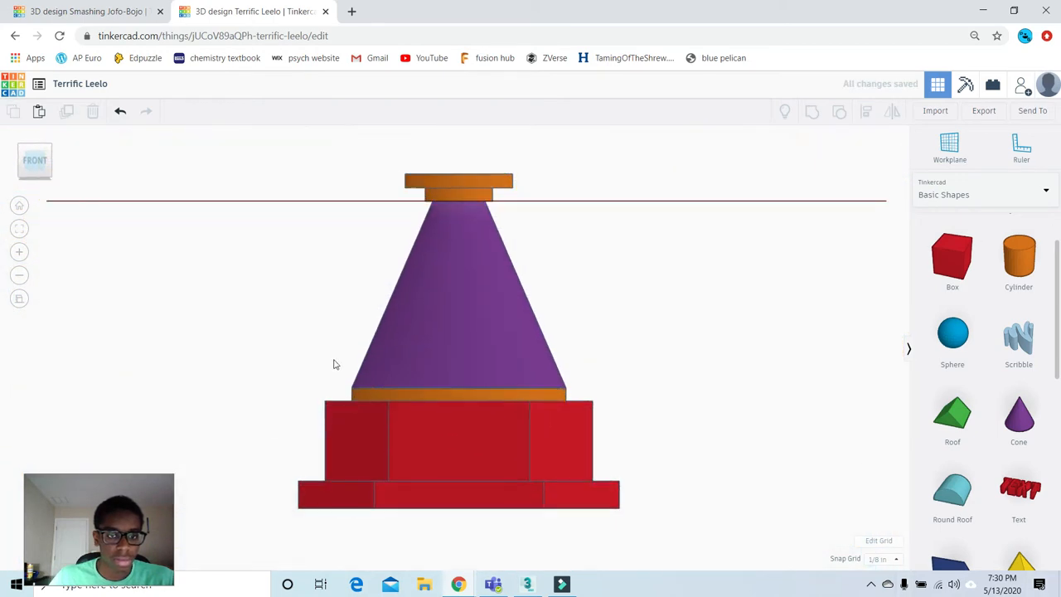
{"action": "scroll", "coordinate": [464, 211], "scroll_direction": "up", "scroll_amount": 2}
{"action": "left_click", "coordinate": [459, 169]}
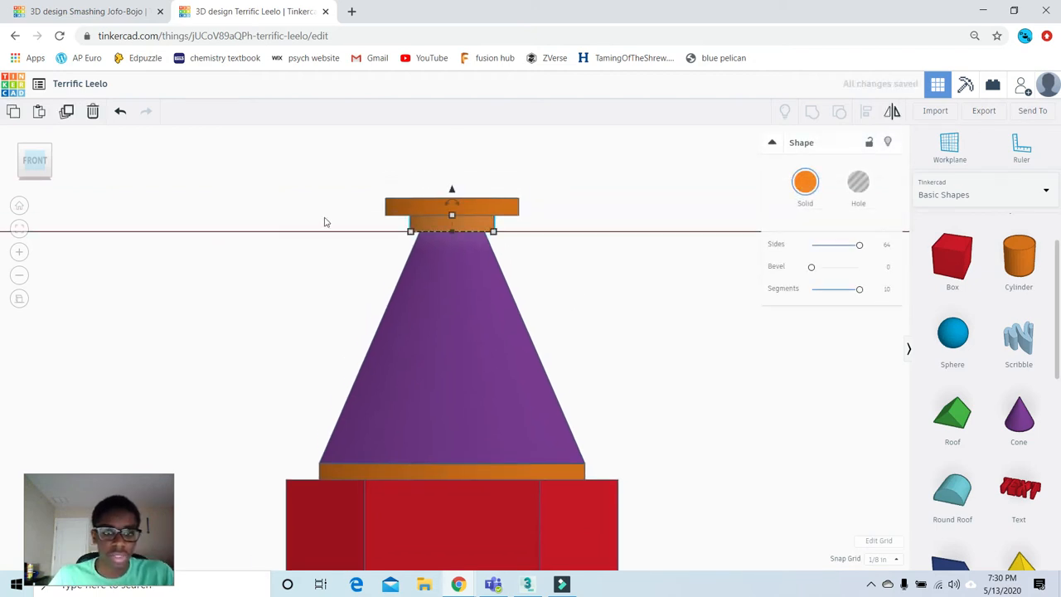
{"action": "left_click_drag", "start_coordinate": [452, 192], "coordinate": [450, 161]}
{"action": "scroll", "coordinate": [524, 216], "scroll_direction": "up", "scroll_amount": 2}
{"action": "middle_click_drag", "start_coordinate": [525, 212], "coordinate": [532, 348]}
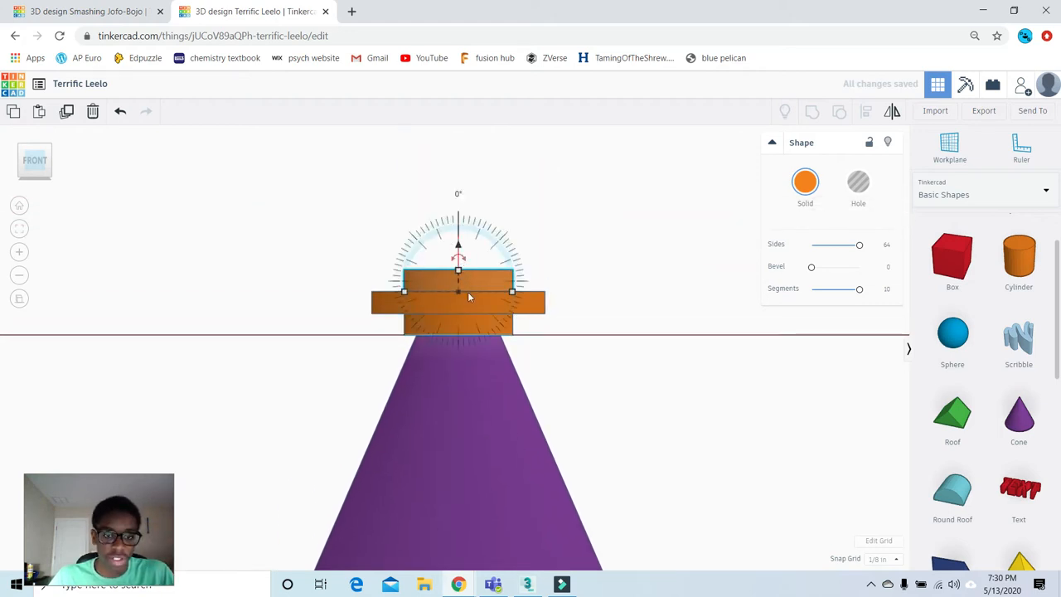
{"action": "scroll", "coordinate": [457, 232], "scroll_direction": "down", "scroll_amount": 3}
{"action": "scroll", "coordinate": [457, 232], "scroll_direction": "down", "scroll_amount": 2}
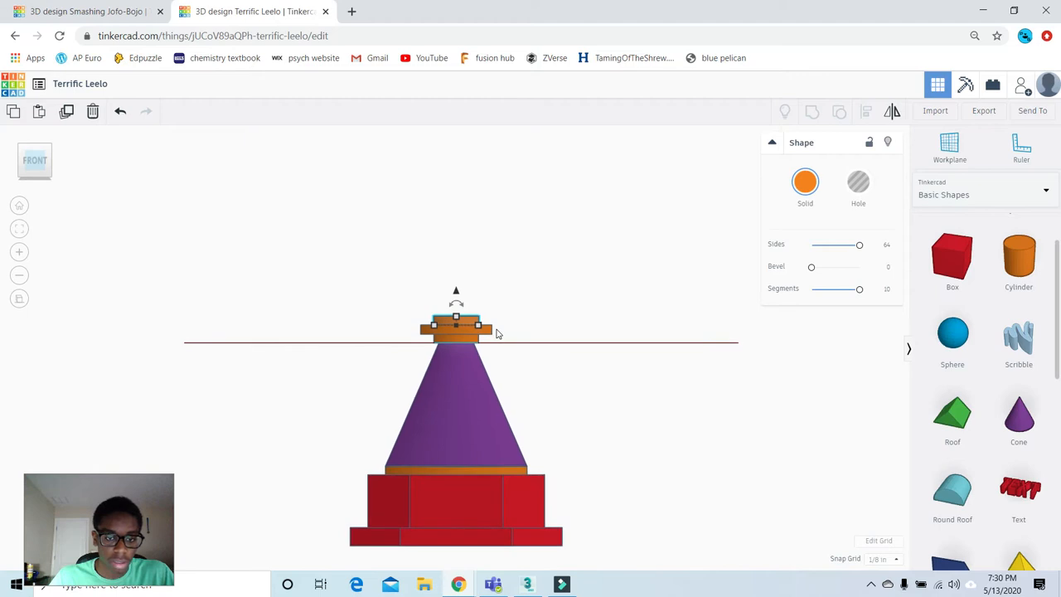
{"action": "middle_click_drag", "start_coordinate": [498, 335], "coordinate": [496, 309]}
{"action": "scroll", "coordinate": [459, 251], "scroll_direction": "up", "scroll_amount": 2}
{"action": "scroll", "coordinate": [472, 270], "scroll_direction": "up", "scroll_amount": 1}
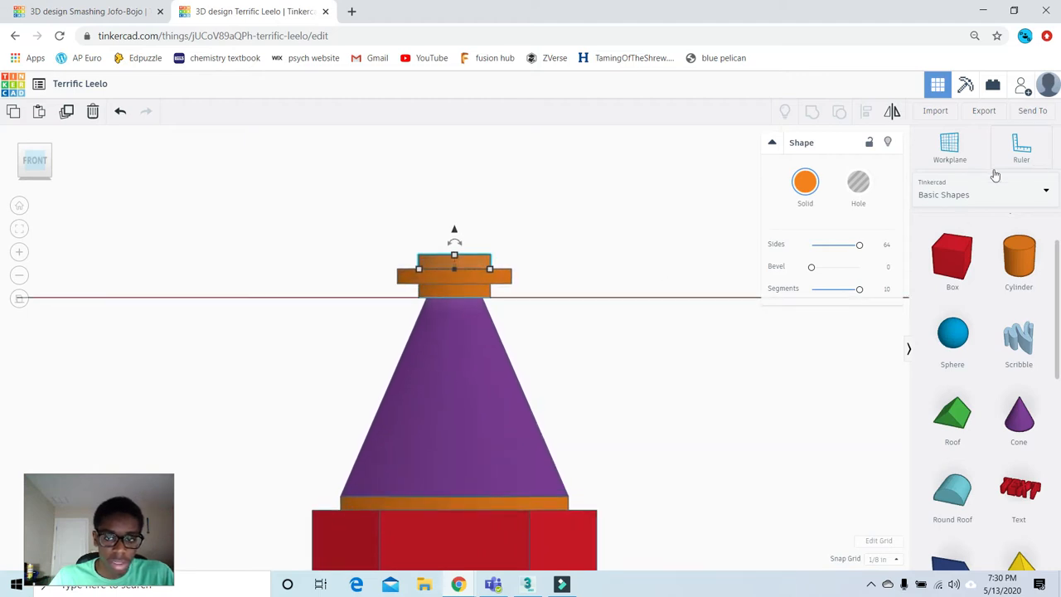
- Color the topmost disc yellow and return the workplane to the default ground grid
{"action": "left_click", "coordinate": [805, 184]}
{"action": "left_click", "coordinate": [832, 286]}
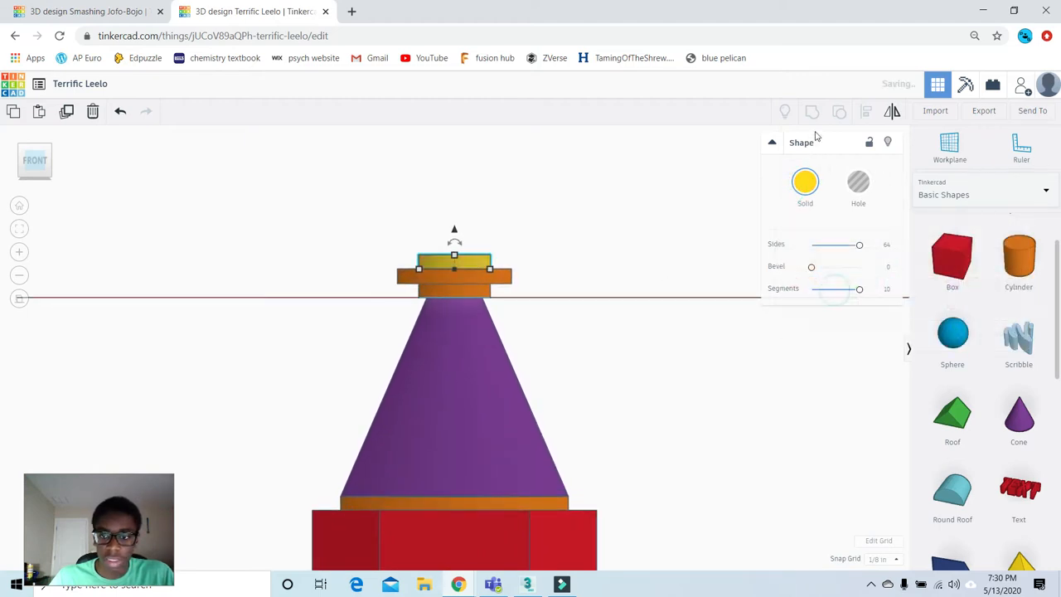
{"action": "left_click", "coordinate": [37, 147]}
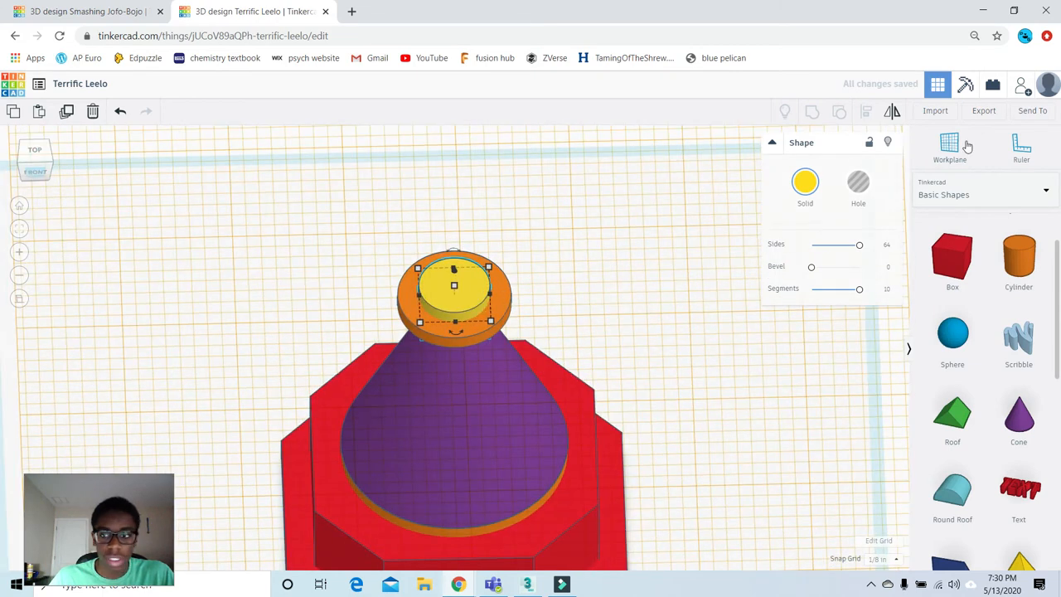
{"action": "left_click", "coordinate": [950, 151]}
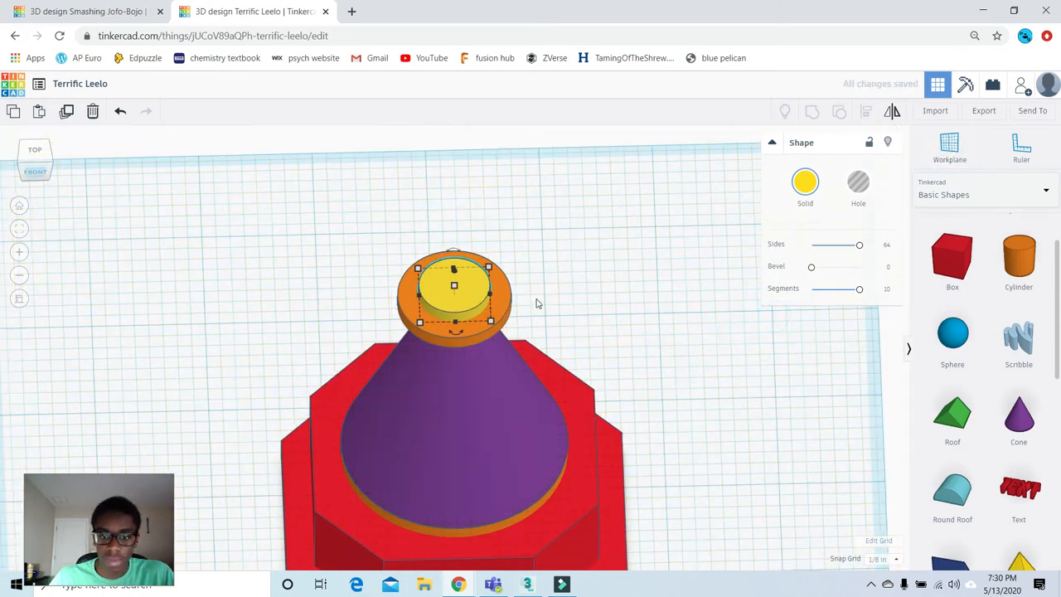
{"action": "left_click", "coordinate": [536, 304]}
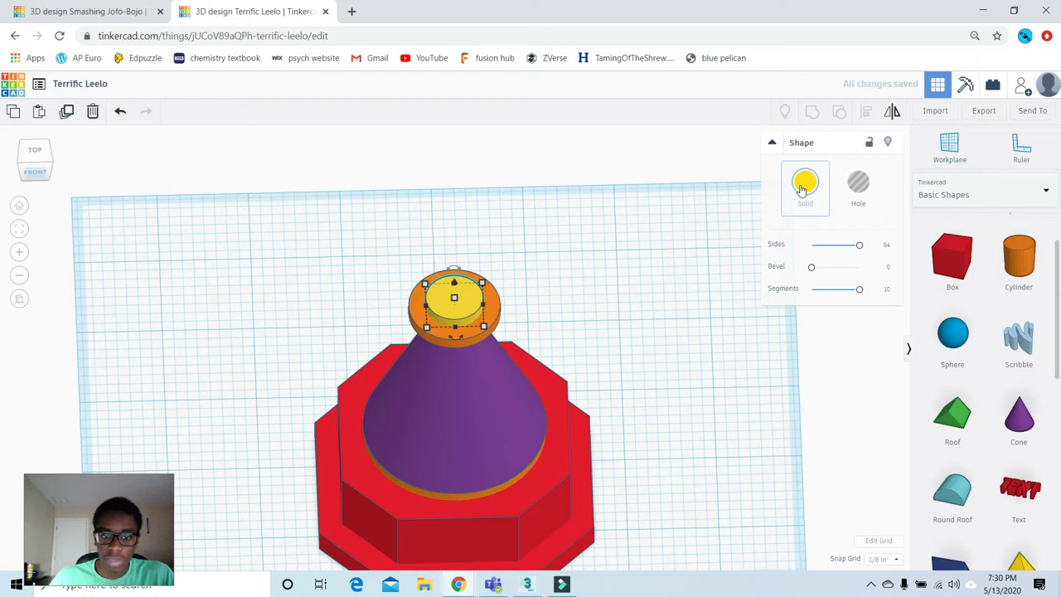
- Color the wide collar disc and the truncated cone yellow
{"action": "left_click", "coordinate": [435, 337]}
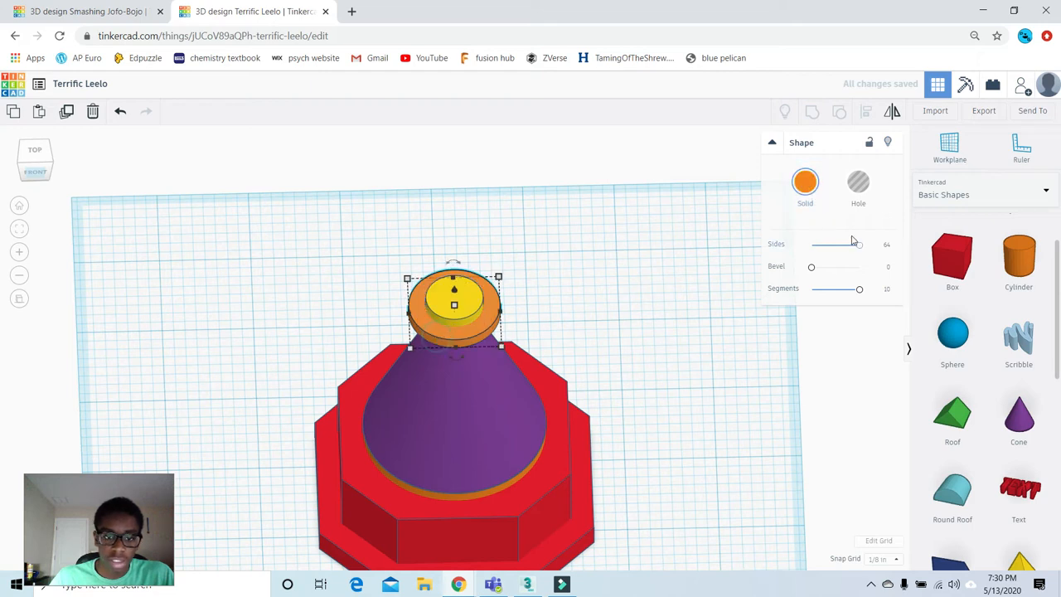
{"action": "left_click", "coordinate": [807, 190]}
{"action": "left_click", "coordinate": [833, 283]}
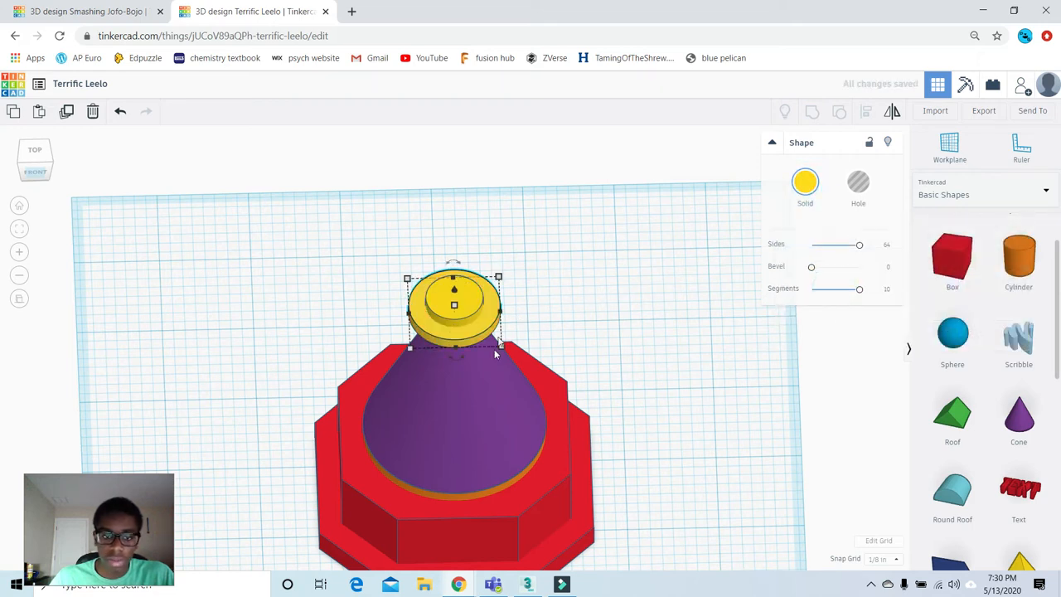
{"action": "left_click", "coordinate": [486, 365]}
{"action": "left_click", "coordinate": [805, 185]}
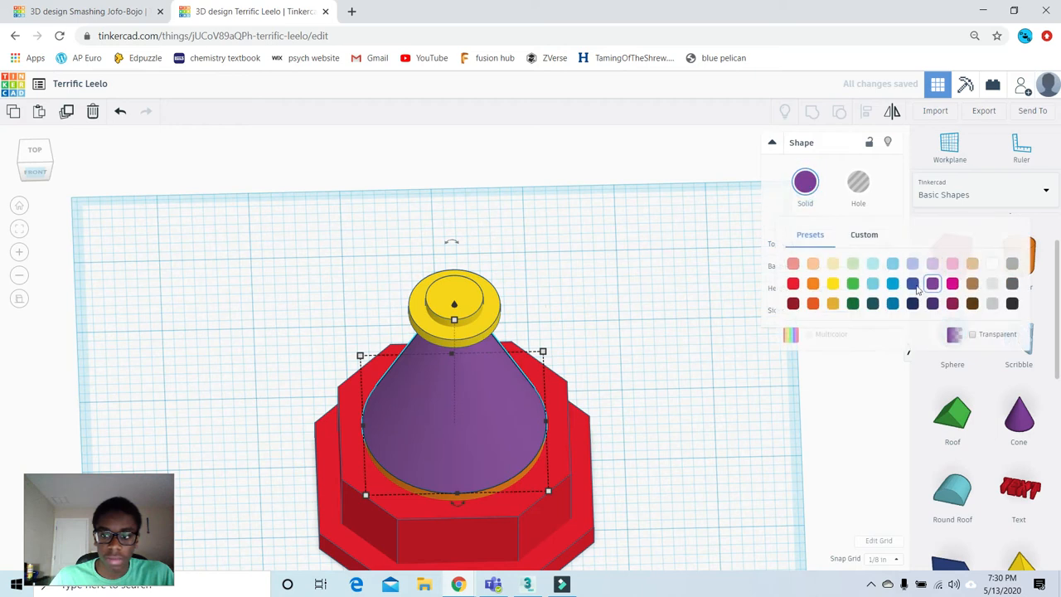
{"action": "left_click", "coordinate": [830, 287]}
{"action": "scroll", "coordinate": [544, 450], "scroll_direction": "down", "scroll_amount": 2}
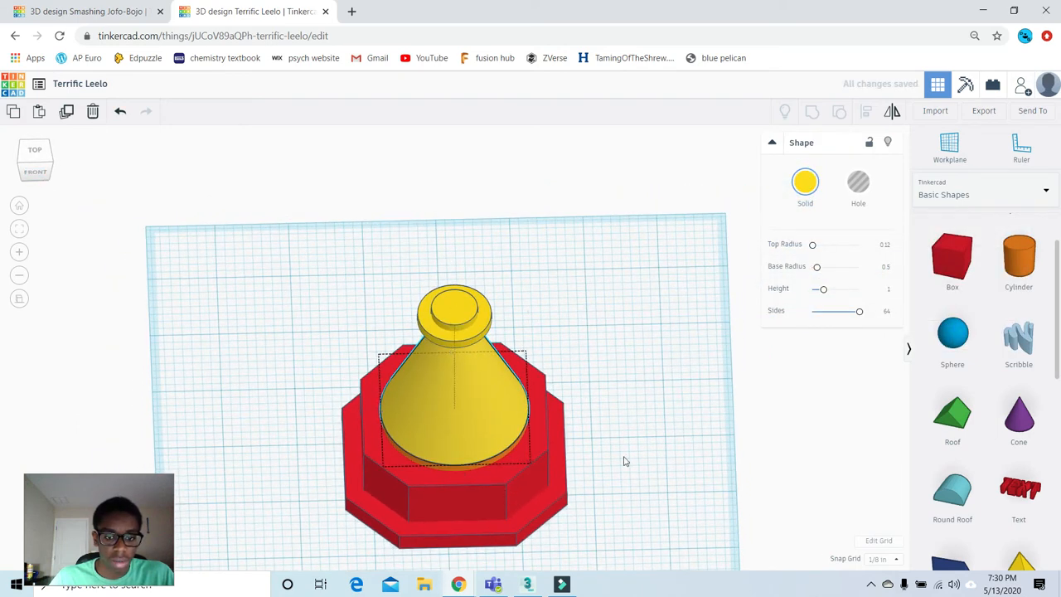
- Color both octagonal tiers of the base brown
{"action": "left_click", "coordinate": [534, 452]}
{"action": "left_click", "coordinate": [805, 183]}
{"action": "left_click", "coordinate": [973, 283]}
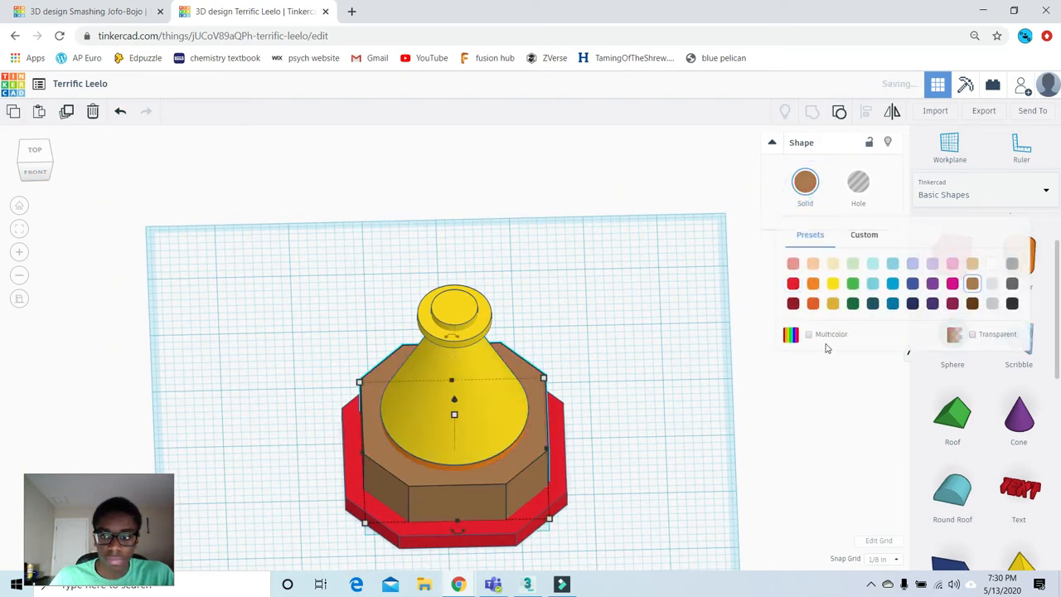
{"action": "left_click", "coordinate": [520, 522]}
{"action": "left_click", "coordinate": [805, 183]}
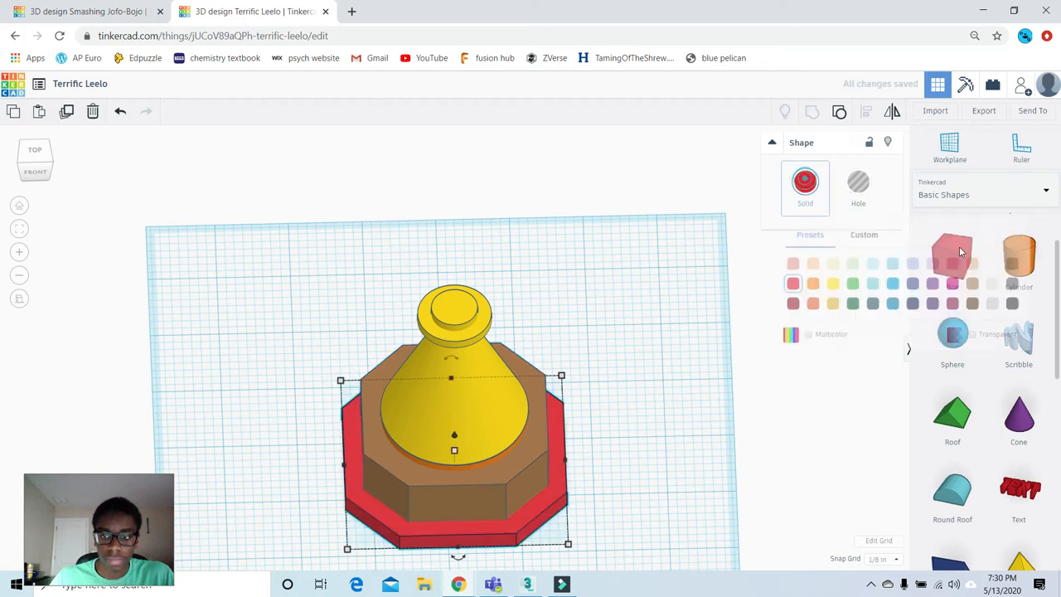
{"action": "left_click", "coordinate": [973, 284]}
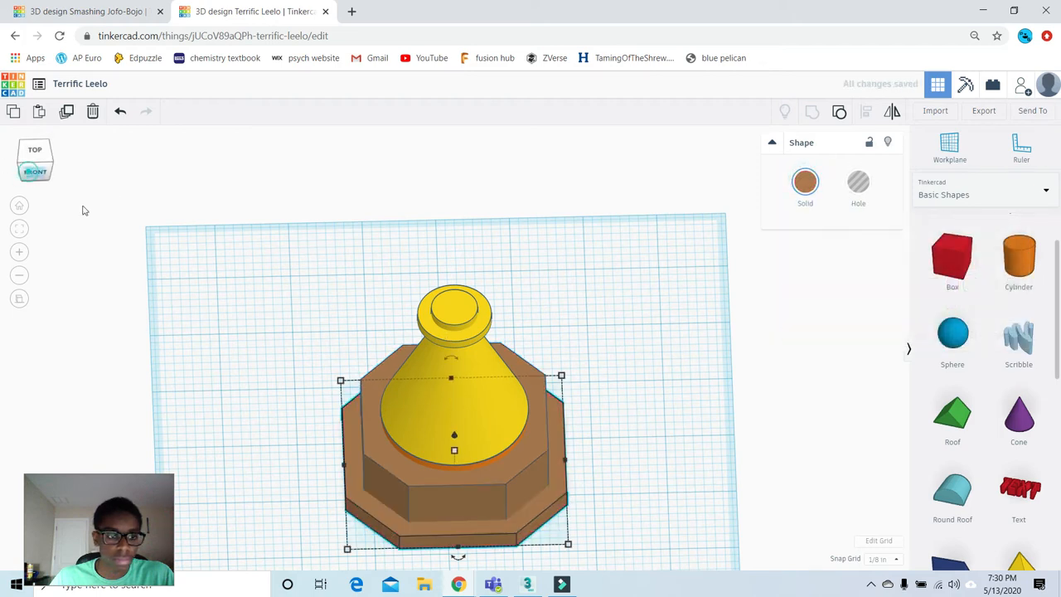
- Color the small disc below the collar and the disc under the cone yellow
{"action": "left_click", "coordinate": [35, 171]}
{"action": "left_click", "coordinate": [465, 313]}
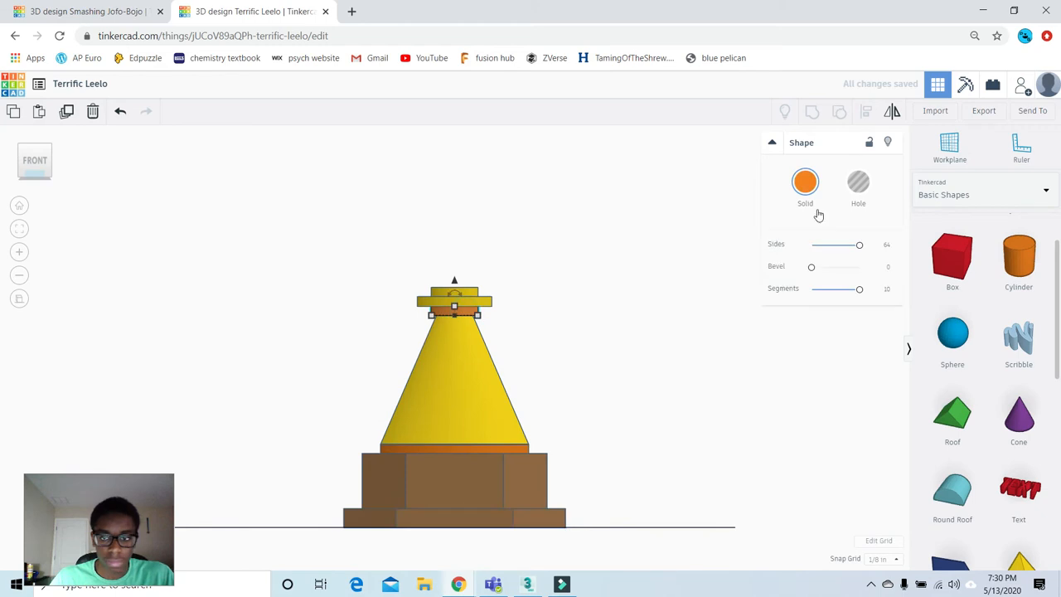
{"action": "left_click", "coordinate": [803, 190]}
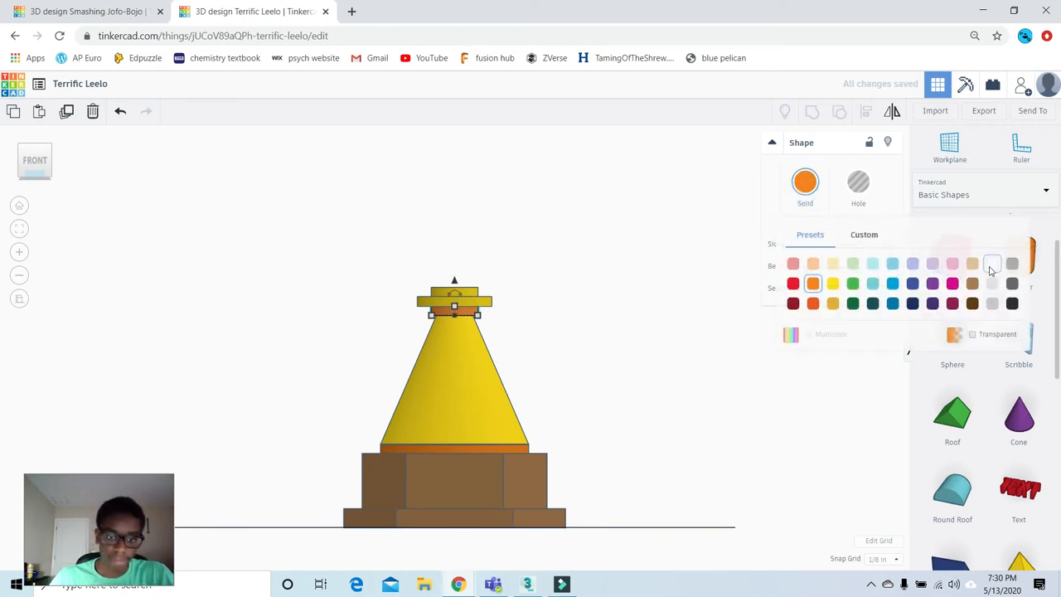
{"action": "left_click", "coordinate": [833, 285]}
{"action": "left_click", "coordinate": [457, 449]}
{"action": "left_click", "coordinate": [811, 195]}
{"action": "left_click", "coordinate": [834, 284]}
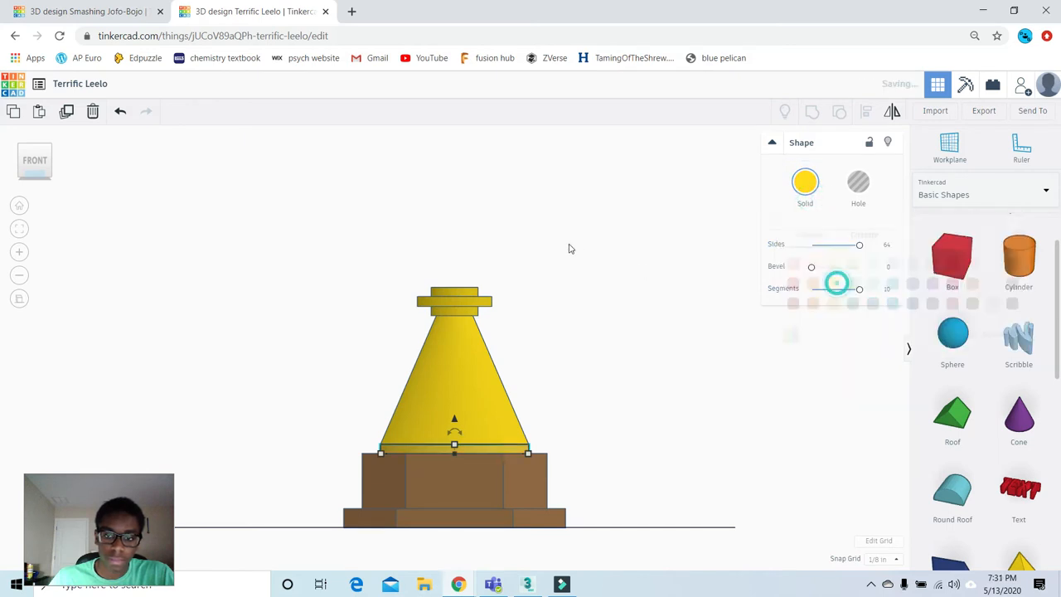
- Add a Paraboloid to the workplane beside the trophy base
{"action": "left_click", "coordinate": [569, 243]}
{"action": "left_click", "coordinate": [19, 206]}
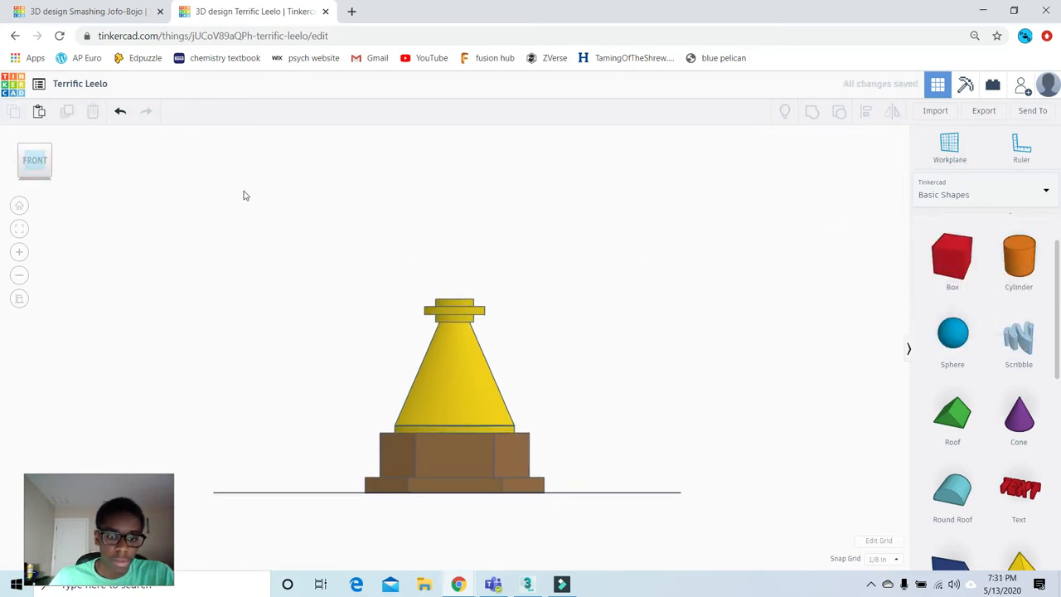
{"action": "scroll", "coordinate": [1032, 373], "scroll_direction": "down", "scroll_amount": 2}
{"action": "scroll", "coordinate": [1024, 377], "scroll_direction": "up", "scroll_amount": 1}
{"action": "scroll", "coordinate": [1024, 377], "scroll_direction": "down", "scroll_amount": 3}
{"action": "left_click", "coordinate": [46, 161]}
{"action": "scroll", "coordinate": [983, 365], "scroll_direction": "down", "scroll_amount": 3}
{"action": "left_click_drag", "start_coordinate": [971, 277], "coordinate": [628, 424]}
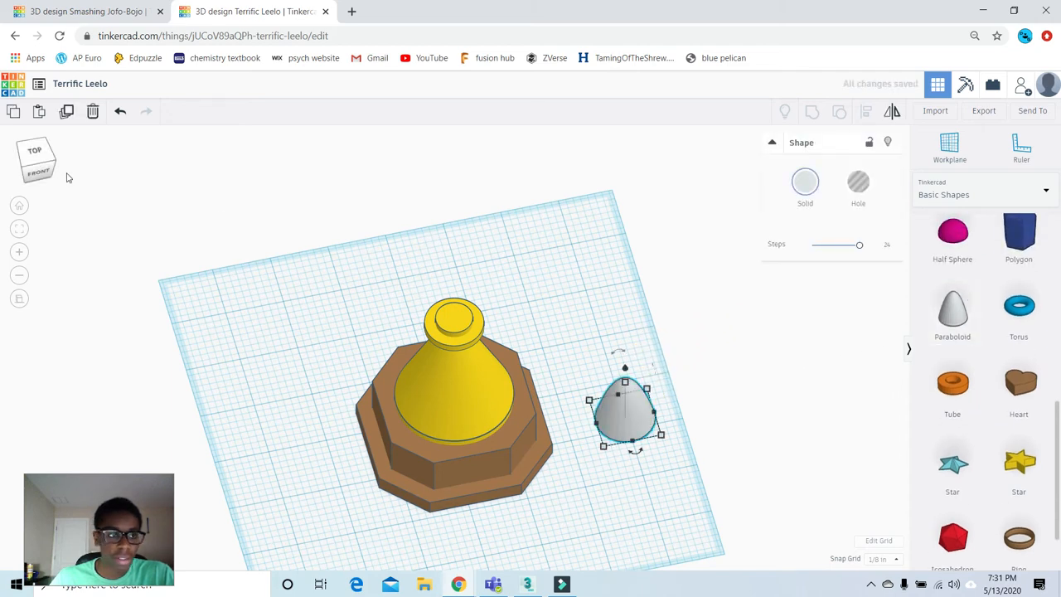
- Mirror the paraboloid vertically so its wide end faces up
{"action": "left_click", "coordinate": [33, 174]}
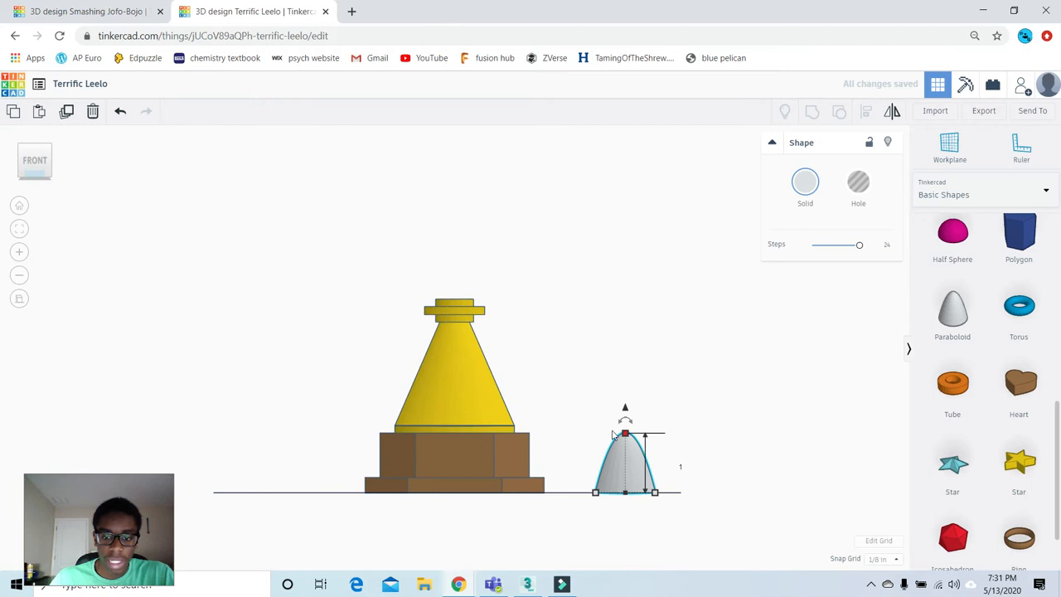
{"action": "scroll", "coordinate": [579, 442], "scroll_direction": "up", "scroll_amount": 2}
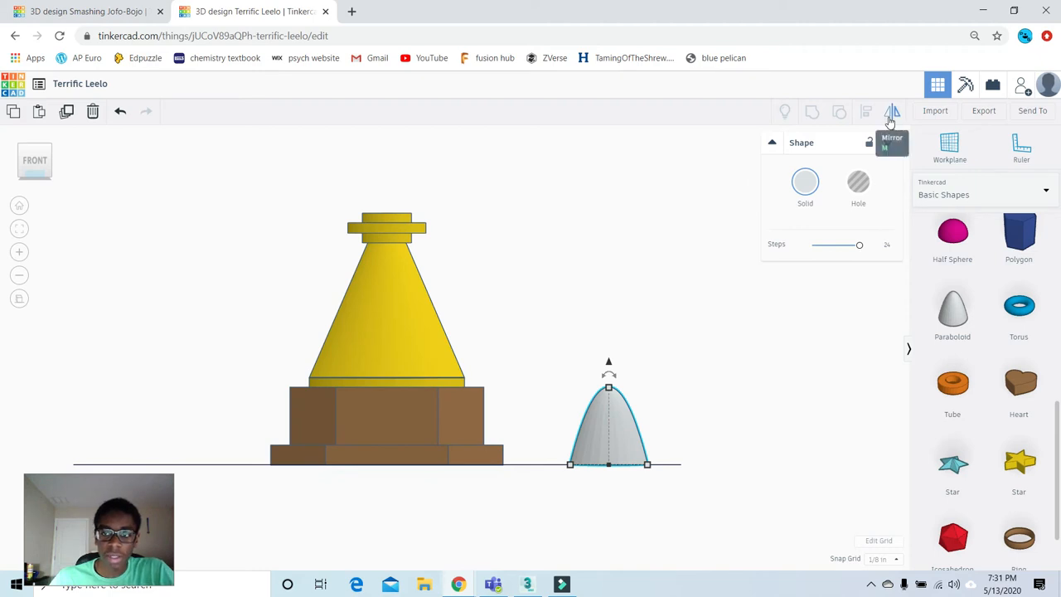
{"action": "left_click", "coordinate": [892, 111]}
{"action": "left_click", "coordinate": [662, 438]}
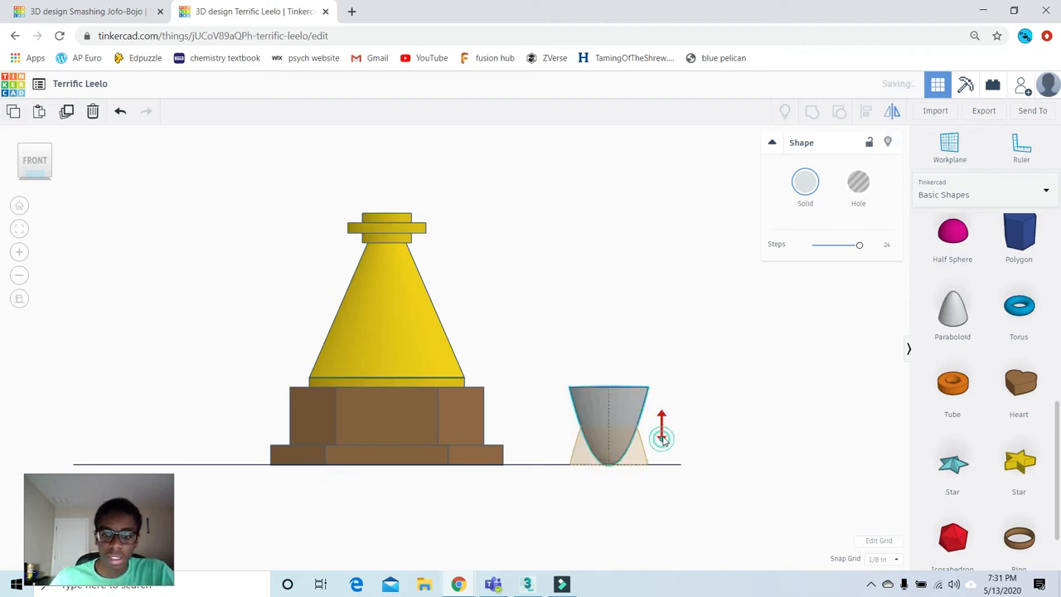
{"action": "left_click", "coordinate": [572, 294]}
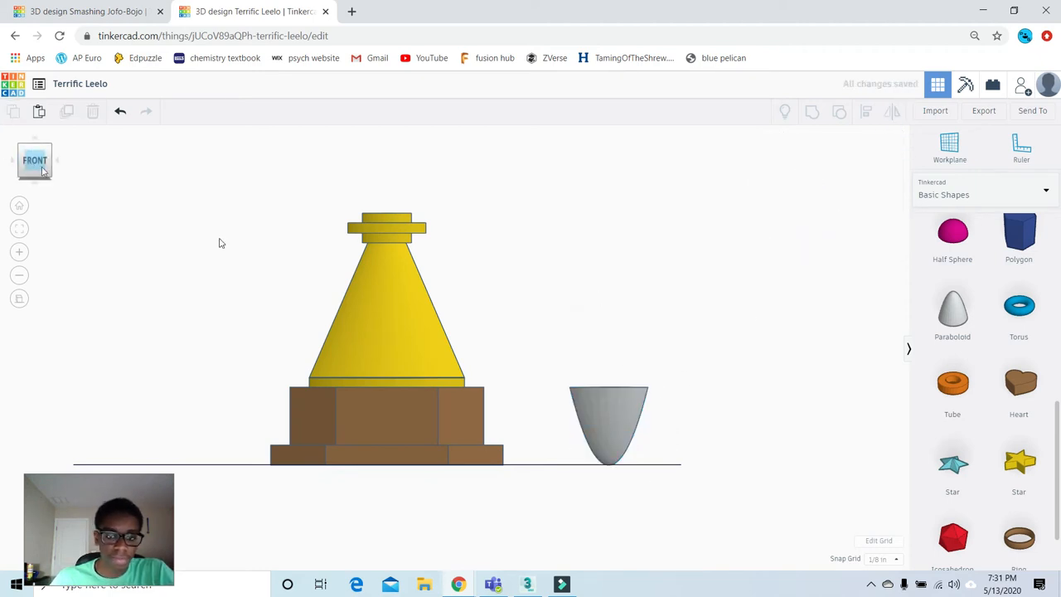
- Stretch the flipped paraboloid to 3 in high and set its width and length to 2 in each
{"action": "left_click", "coordinate": [611, 423]}
{"action": "left_click_drag", "start_coordinate": [609, 391], "coordinate": [609, 233]}
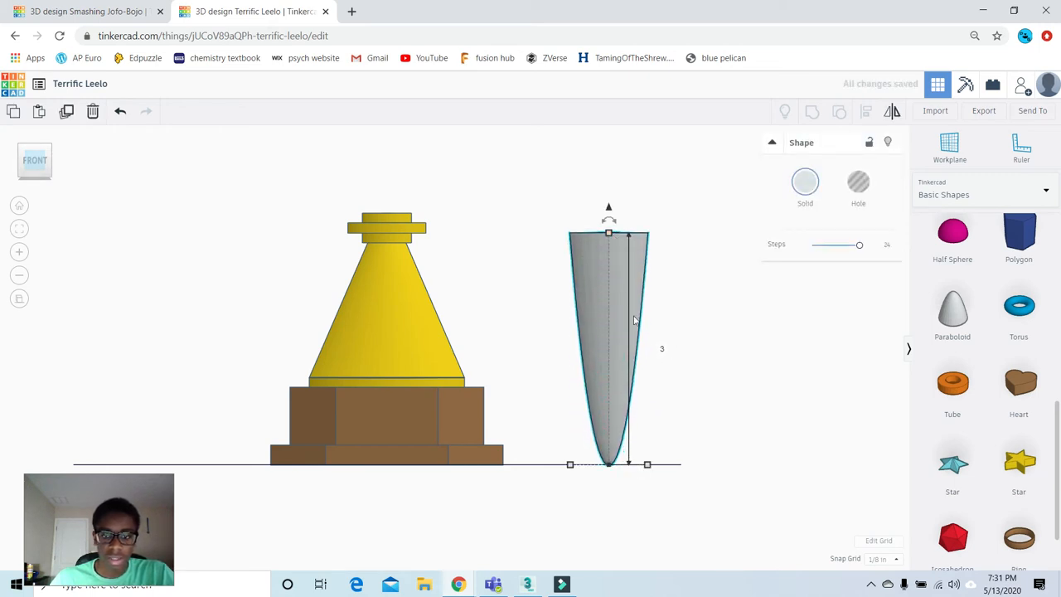
{"action": "scroll", "coordinate": [604, 406], "scroll_direction": "down", "scroll_amount": 2}
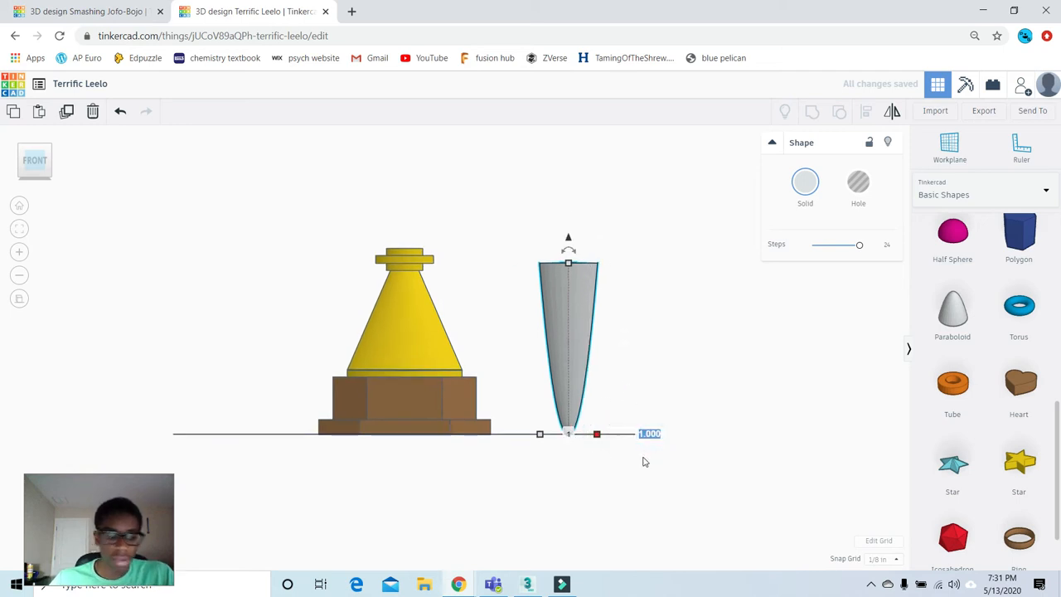
{"action": "type", "text": "2"}
{"action": "key", "text": "Return"}
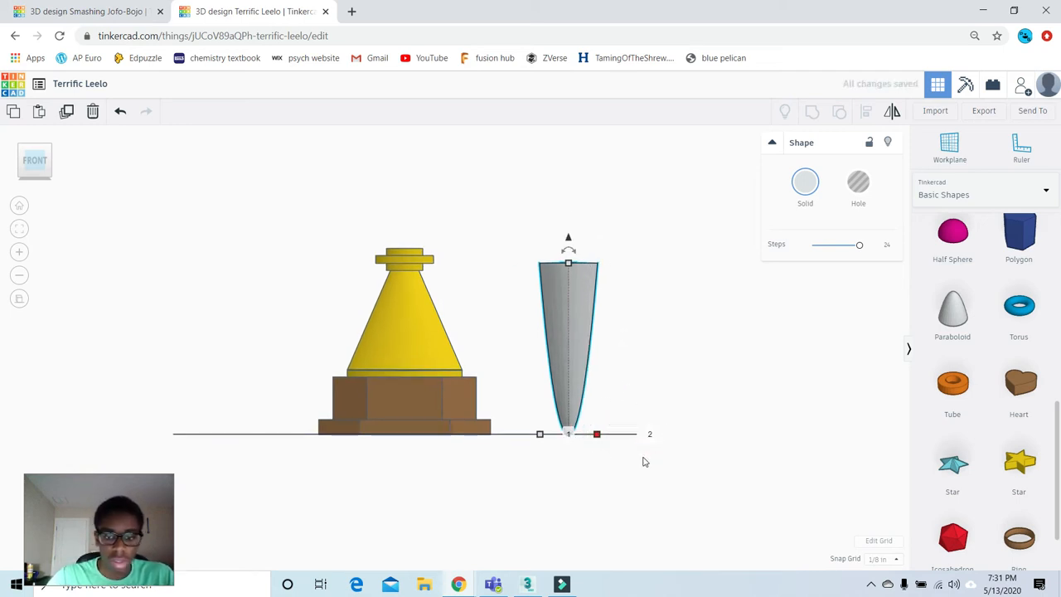
{"action": "left_click_drag", "start_coordinate": [35, 157], "coordinate": [70, 177]}
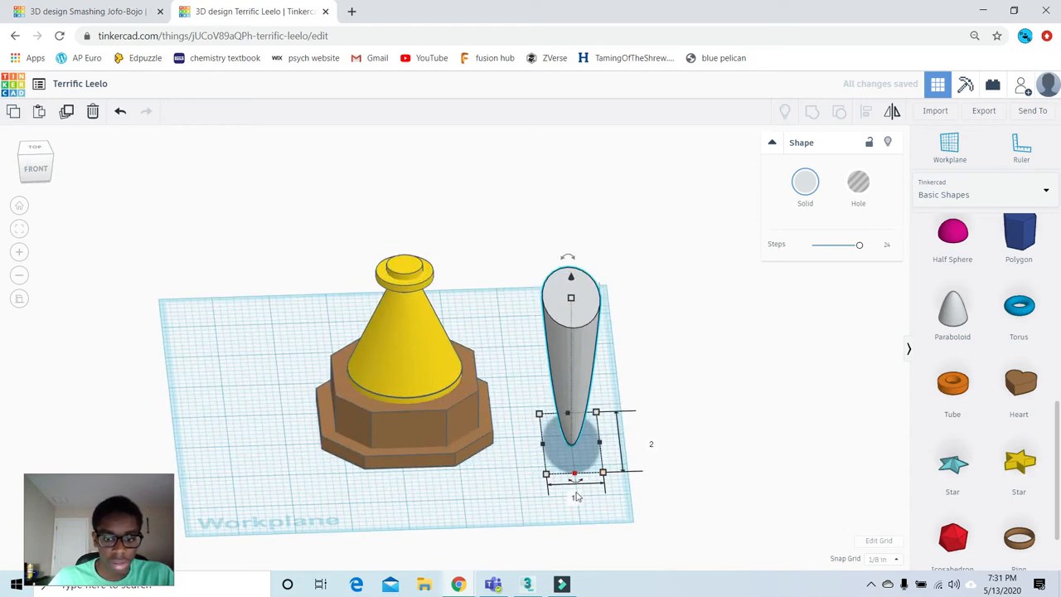
{"action": "key", "text": "Return"}
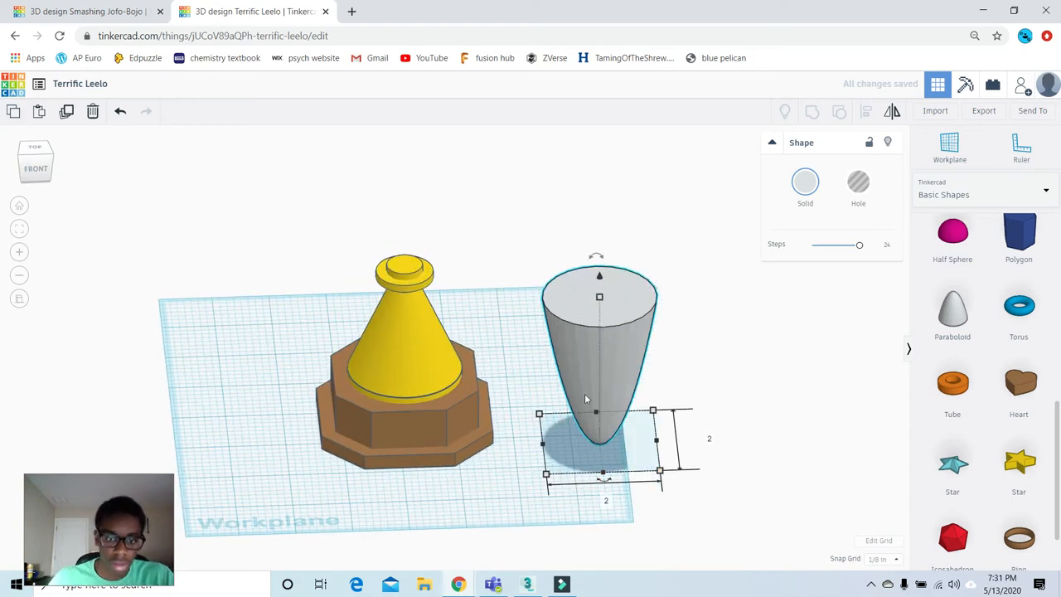
- Set the paraboloid's width and length to 2.25 in each
{"action": "scroll", "coordinate": [601, 437], "scroll_direction": "down", "scroll_amount": 3}
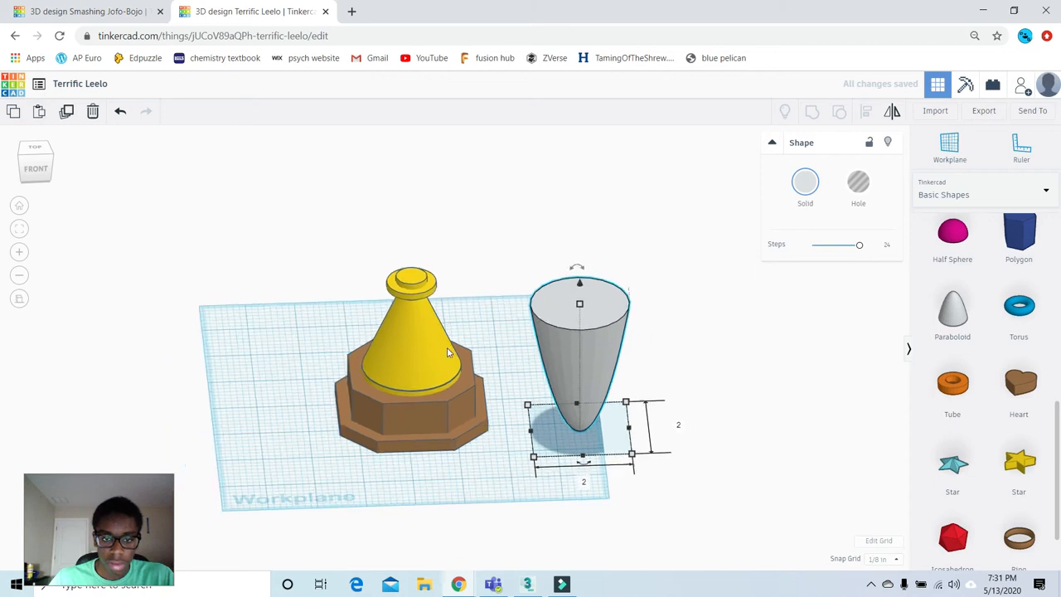
{"action": "scroll", "coordinate": [578, 439], "scroll_direction": "up", "scroll_amount": 2}
{"action": "left_click", "coordinate": [575, 473]}
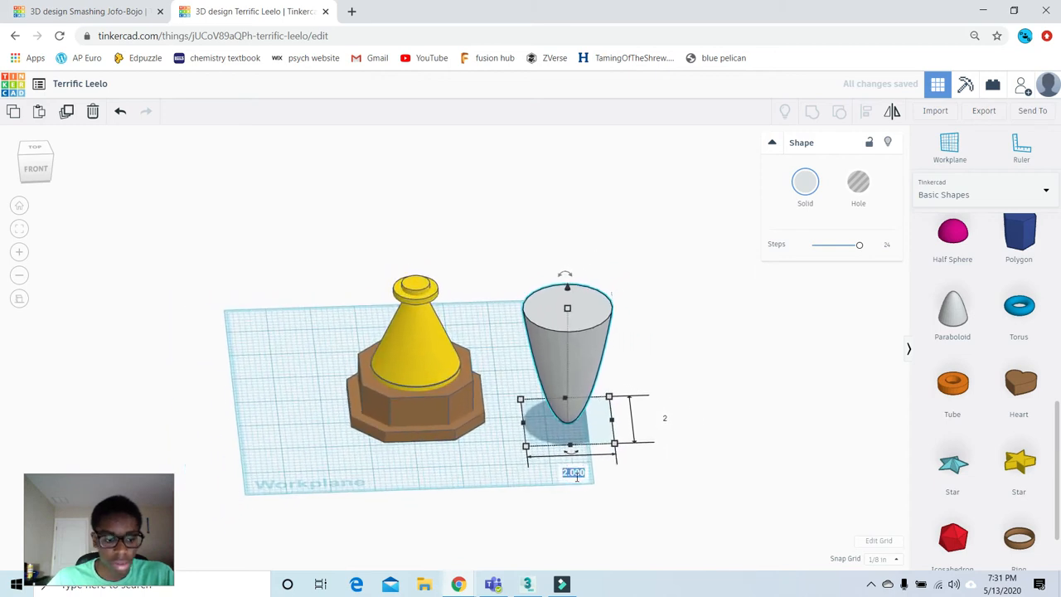
{"action": "type", "text": "2.25"}
{"action": "key", "text": "Tab"}
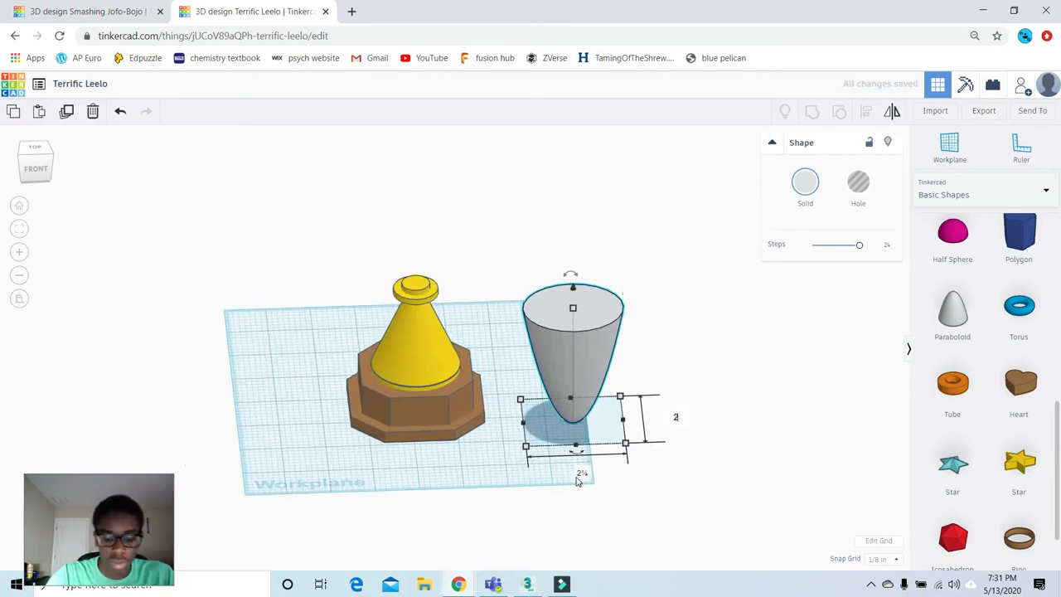
{"action": "type", "text": "2.25"}
{"action": "key", "text": "Return"}
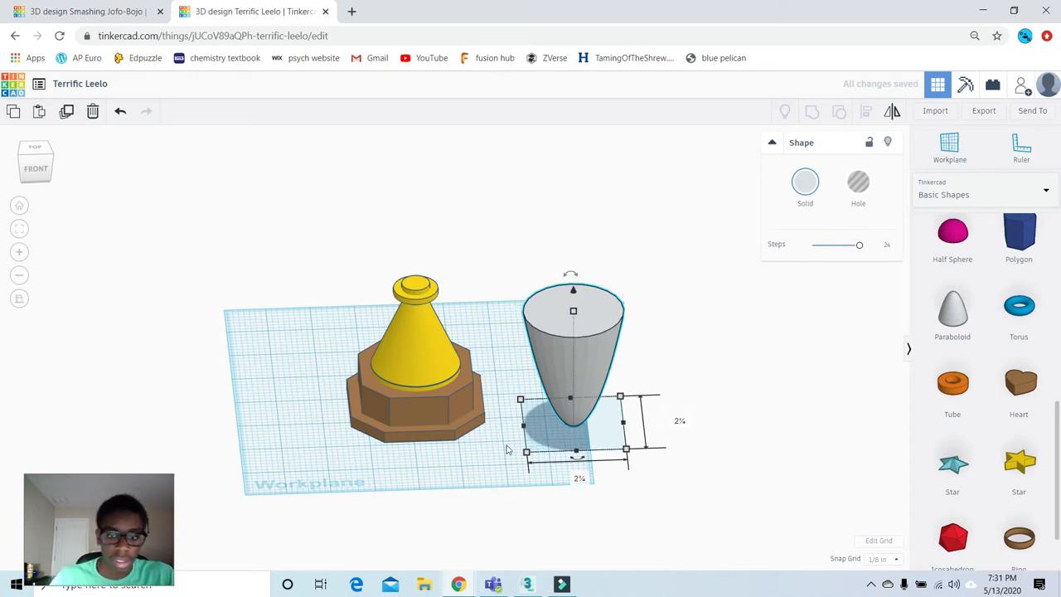
- Group the seven shapes of the trophy base and stem, leaving out the paraboloid
{"action": "scroll", "coordinate": [502, 381], "scroll_direction": "down", "scroll_amount": 2}
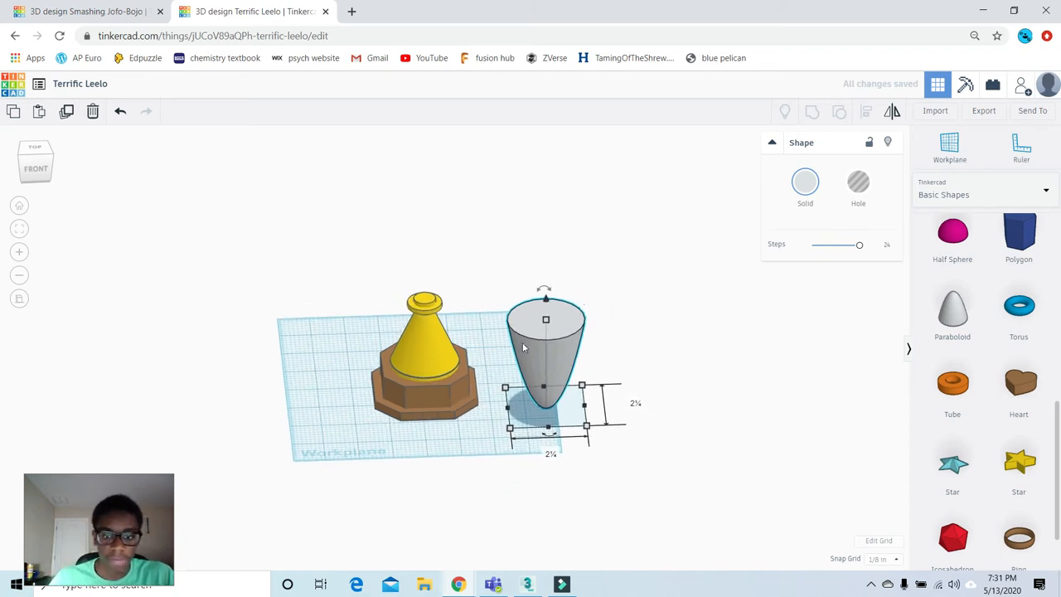
{"action": "left_click", "coordinate": [474, 360]}
{"action": "left_click", "coordinate": [29, 166]}
{"action": "left_click_drag", "start_coordinate": [312, 242], "coordinate": [497, 472]}
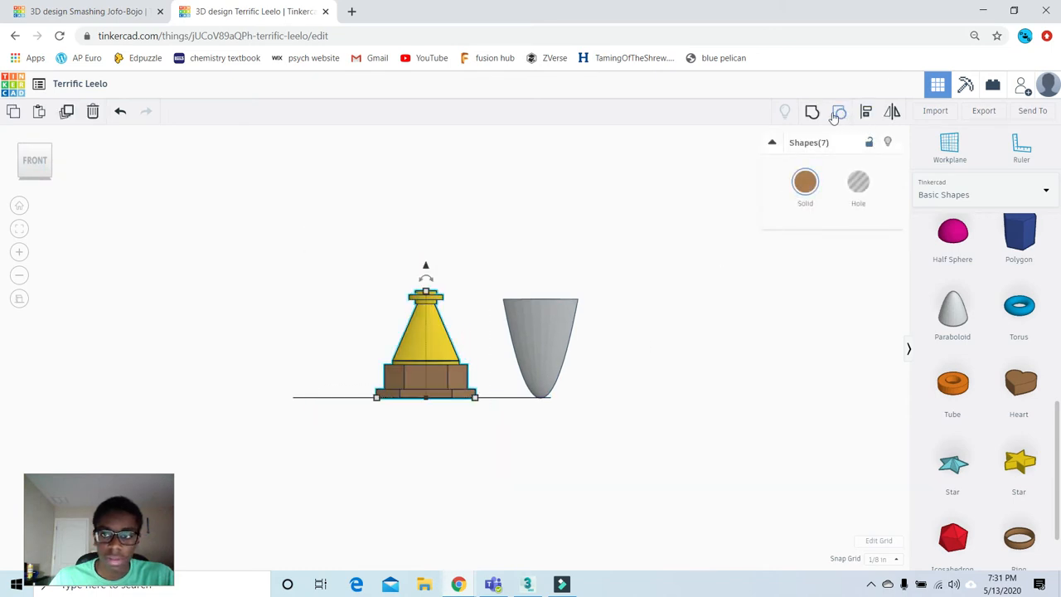
{"action": "key", "text": "ctrl+g"}
- Turn on Multicolor for the grouped base and stem to restore the individual part colors
{"action": "scroll", "coordinate": [445, 300], "scroll_direction": "up", "scroll_amount": 2}
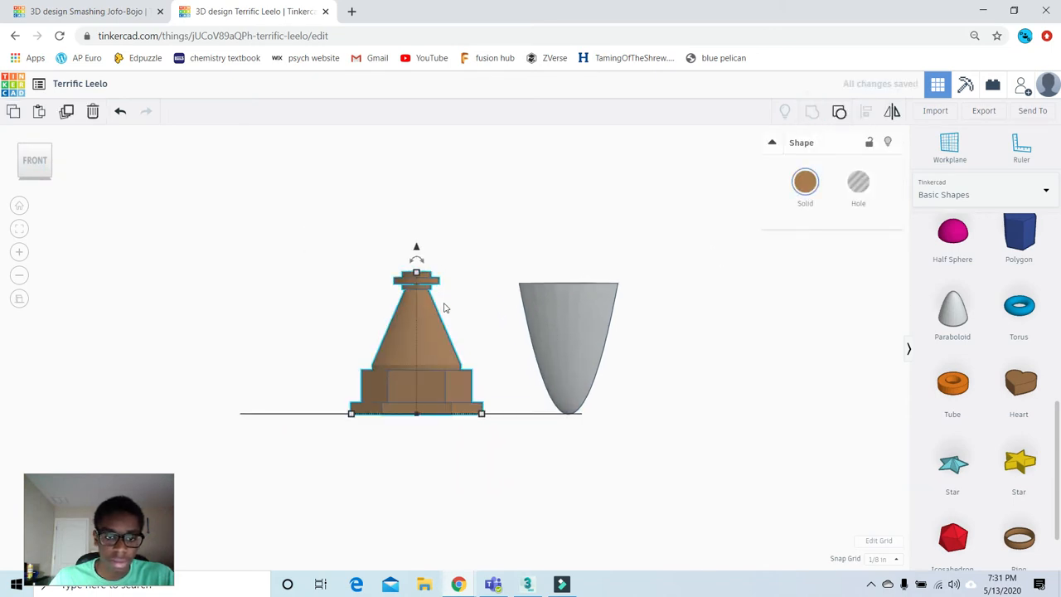
{"action": "left_click", "coordinate": [812, 176]}
{"action": "left_click", "coordinate": [810, 334]}
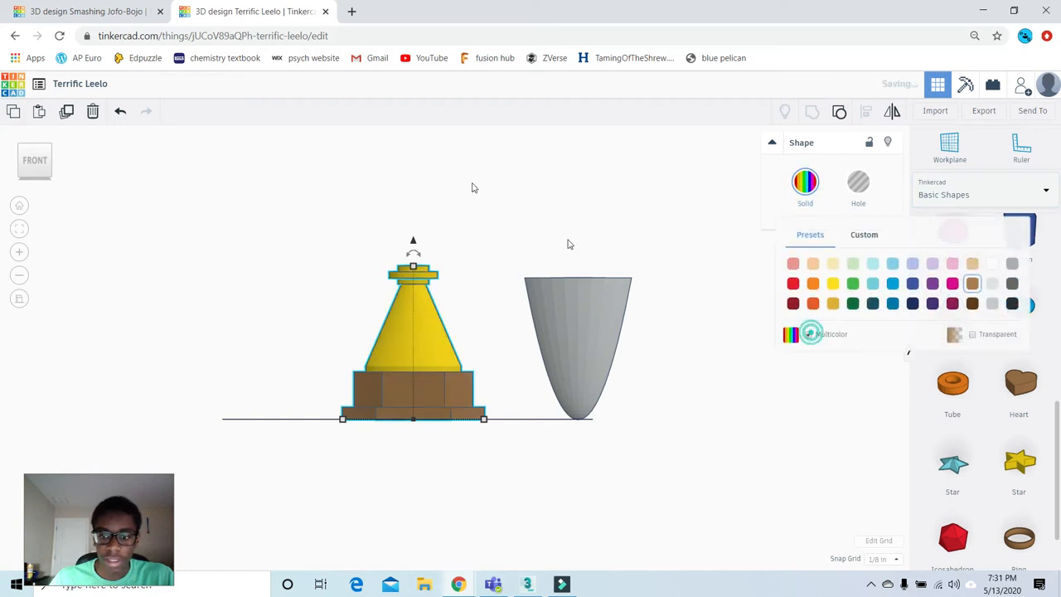
{"action": "left_click", "coordinate": [453, 175]}
- Check the overall height of the grouped base and stem
{"action": "scroll", "coordinate": [408, 270], "scroll_direction": "up", "scroll_amount": 2}
{"action": "left_click", "coordinate": [409, 271]}
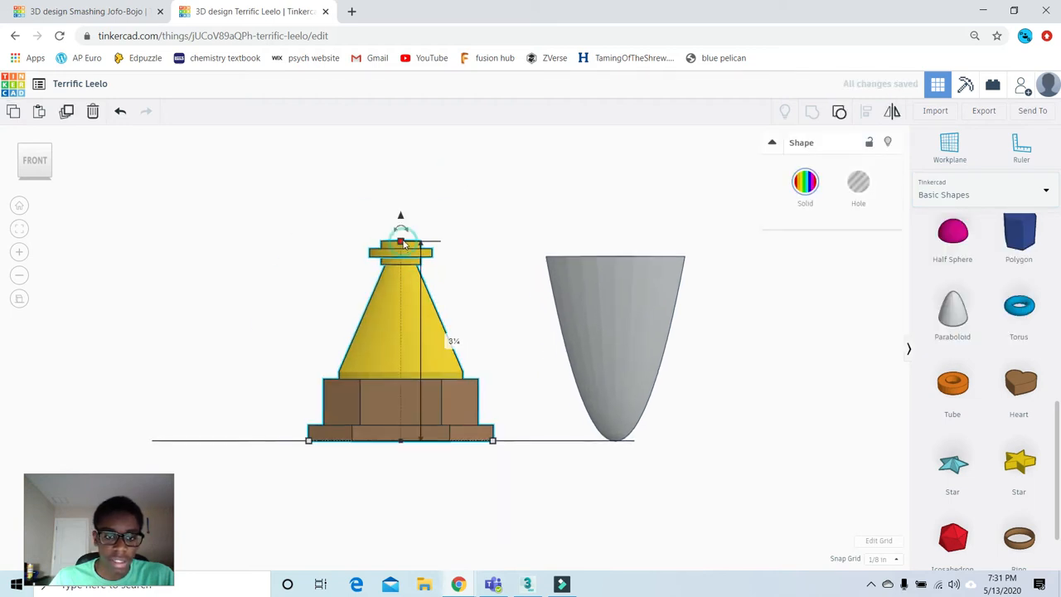
{"action": "left_click", "coordinate": [469, 210]}
{"action": "scroll", "coordinate": [471, 209], "scroll_direction": "down", "scroll_amount": 1}
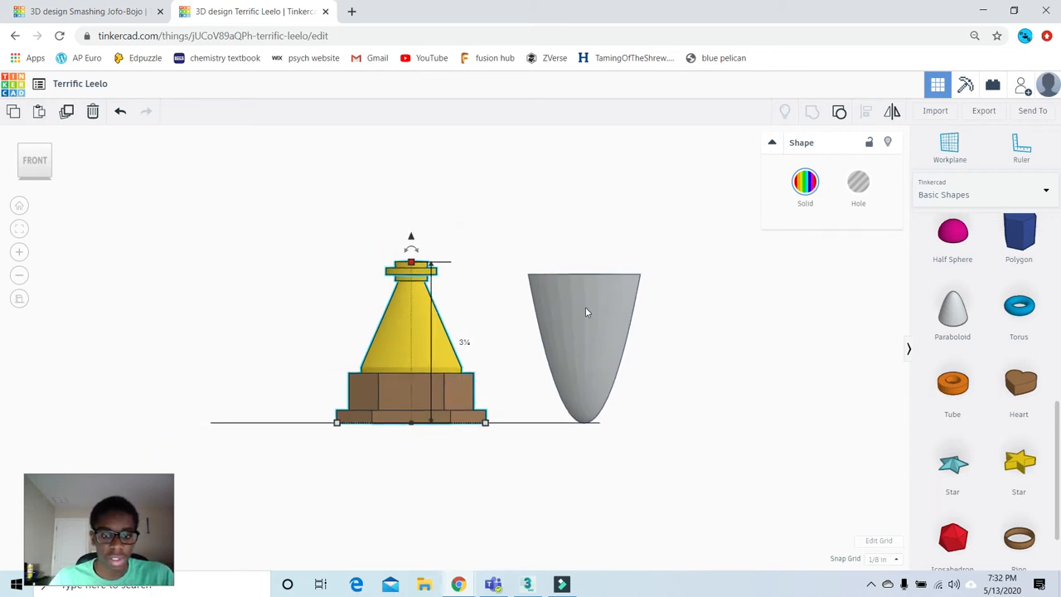
- Raise the flipped paraboloid to 3.25 in above the workplane
{"action": "scroll", "coordinate": [584, 307], "scroll_direction": "down", "scroll_amount": 1}
{"action": "left_click", "coordinate": [556, 320]}
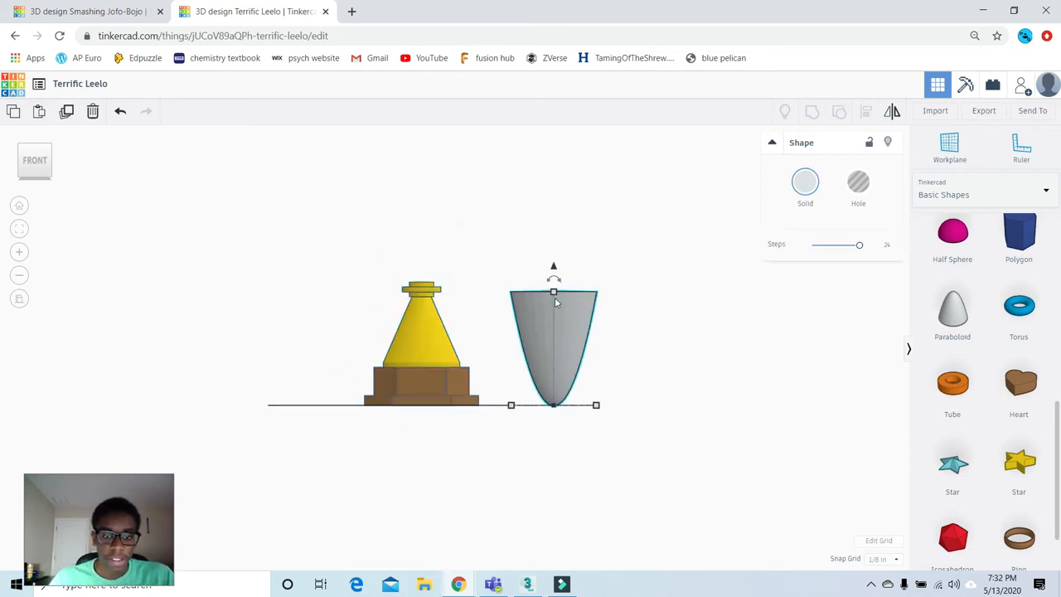
{"action": "left_click_drag", "start_coordinate": [554, 272], "coordinate": [586, 171]}
{"action": "left_click", "coordinate": [592, 163]}
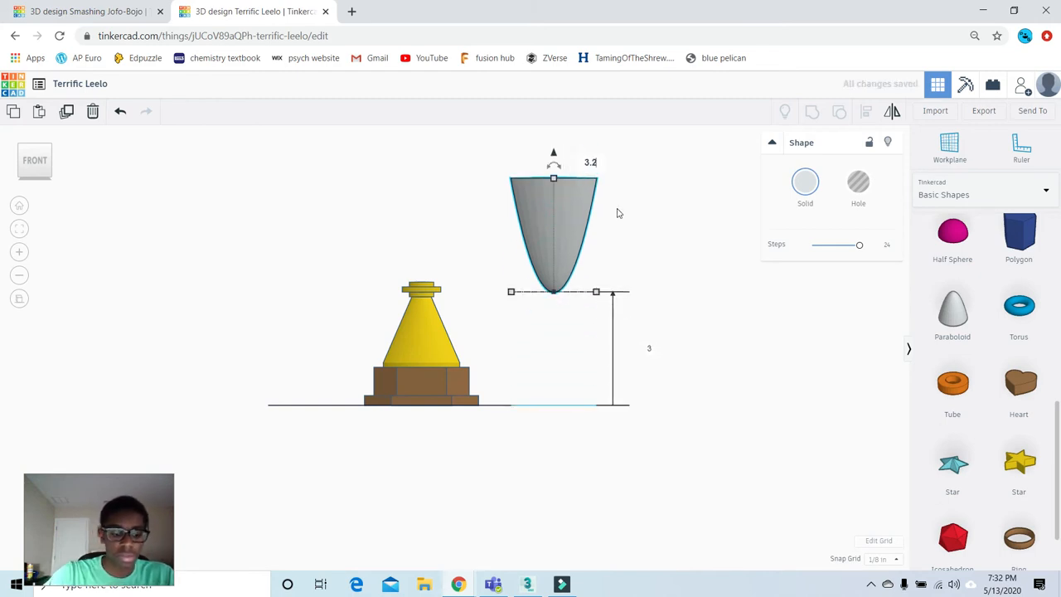
{"action": "key", "text": "Return"}
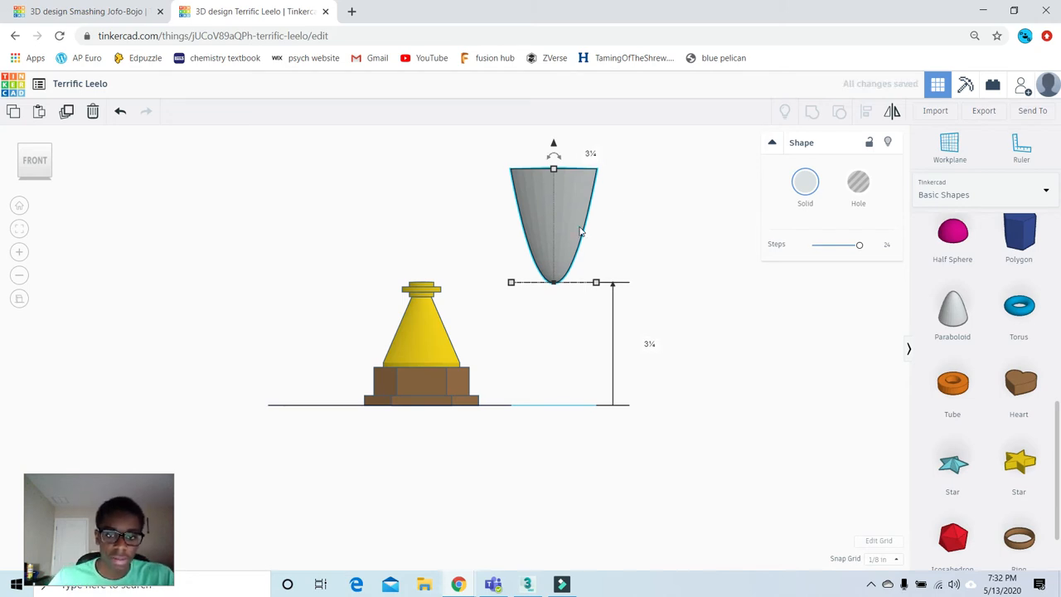
- Align the paraboloid and the grouped base and stem on their centers in both horizontal directions
{"action": "left_click", "coordinate": [34, 151]}
{"action": "left_click_drag", "start_coordinate": [720, 509], "coordinate": [351, 208]}
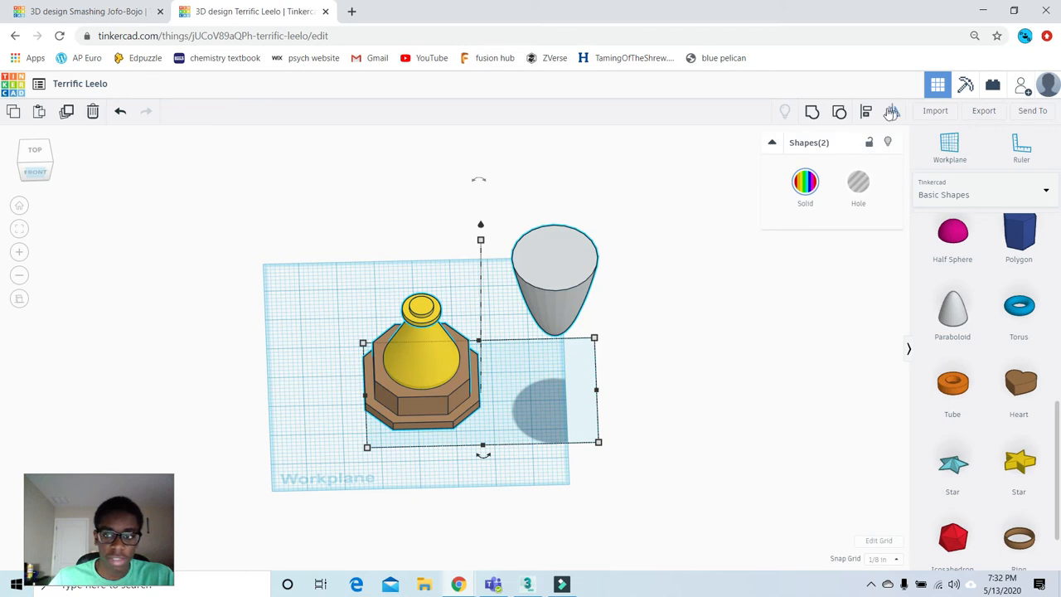
{"action": "left_click", "coordinate": [867, 113]}
{"action": "scroll", "coordinate": [464, 266], "scroll_direction": "up", "scroll_amount": 3}
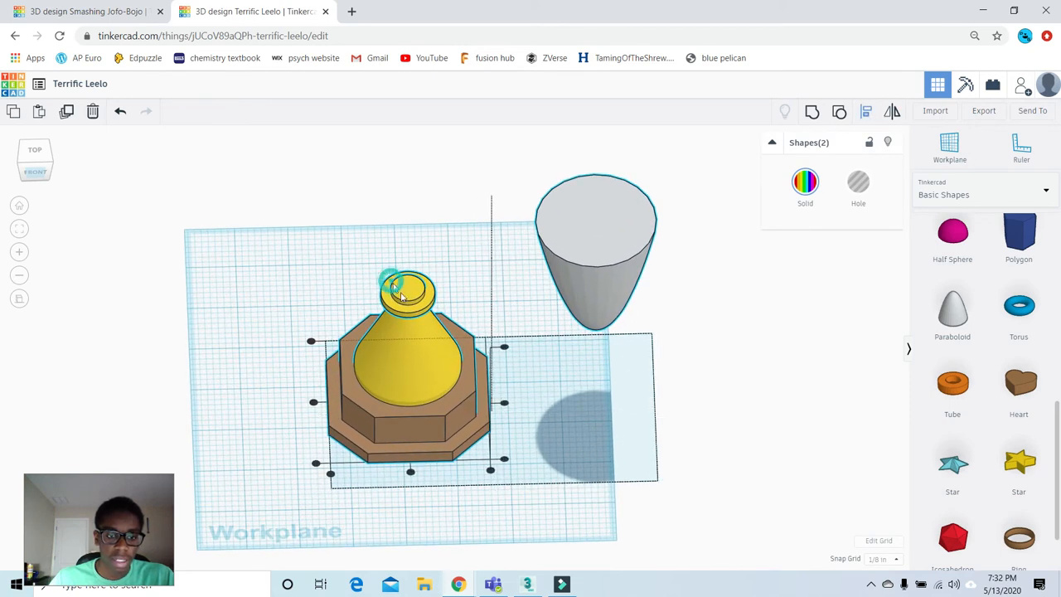
{"action": "left_click", "coordinate": [411, 471]}
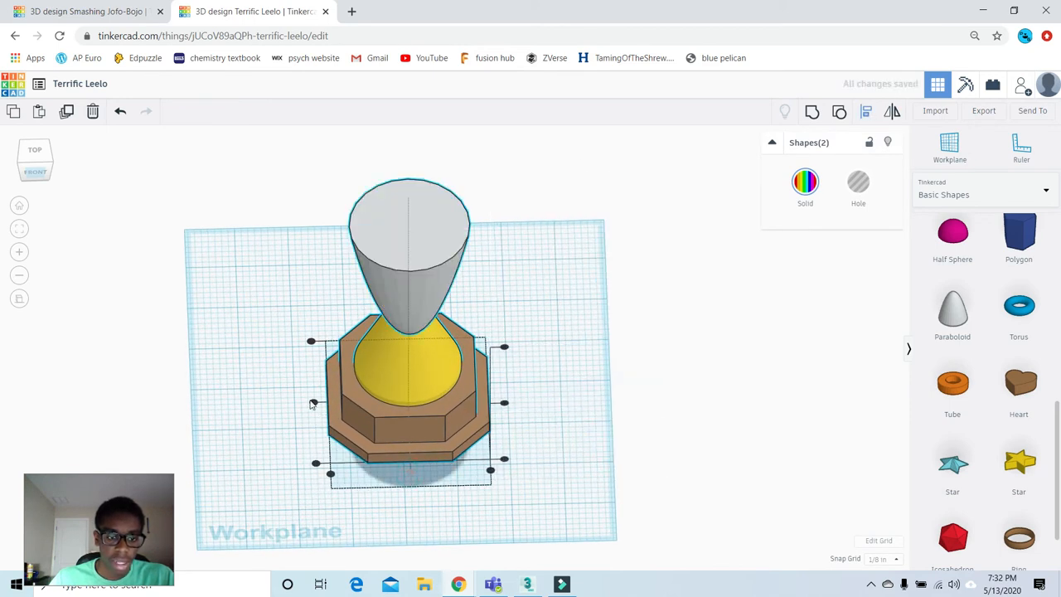
{"action": "left_click", "coordinate": [313, 403]}
{"action": "left_click", "coordinate": [235, 210]}
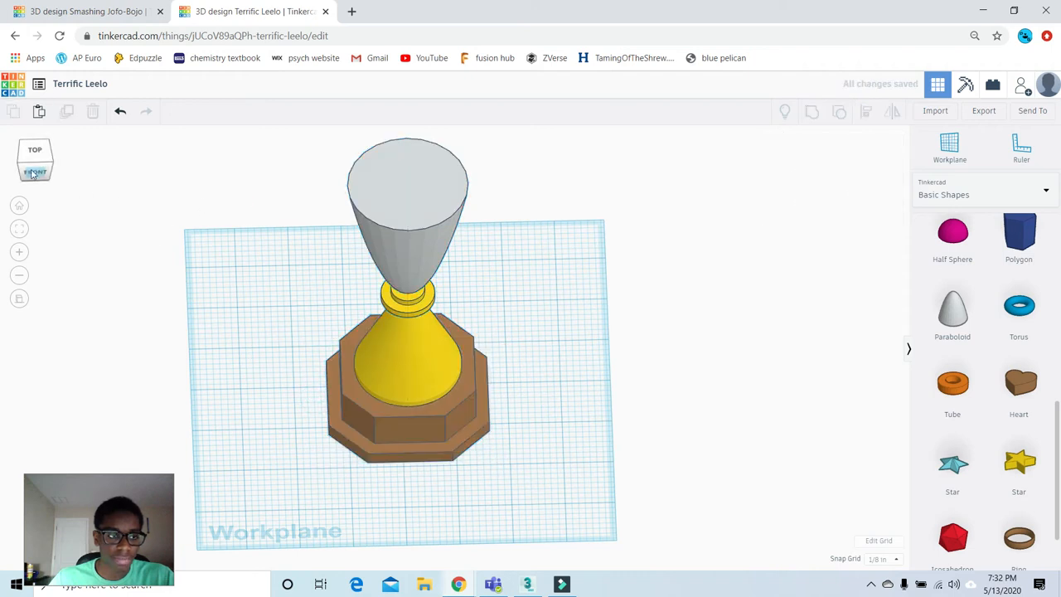
- Lower the paraboloid by 0.25 in so its tip sinks into the collar, 3 in above the workplane
{"action": "left_click", "coordinate": [33, 172]}
{"action": "left_click", "coordinate": [432, 207]}
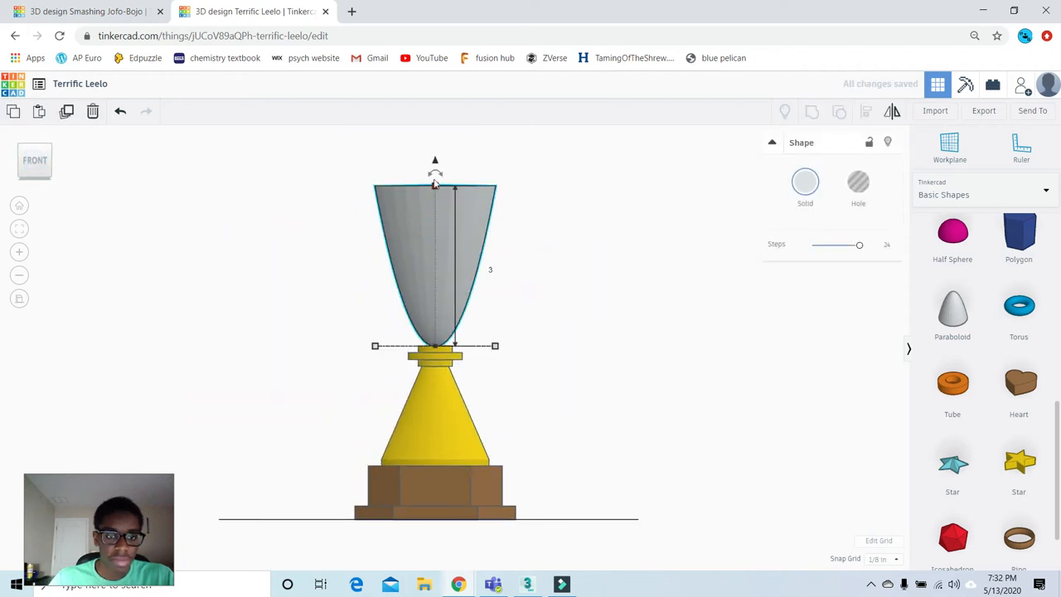
{"action": "left_click_drag", "start_coordinate": [434, 162], "coordinate": [436, 178]}
{"action": "scroll", "coordinate": [467, 217], "scroll_direction": "up", "scroll_amount": 3}
{"action": "scroll", "coordinate": [501, 258], "scroll_direction": "down", "scroll_amount": 3}
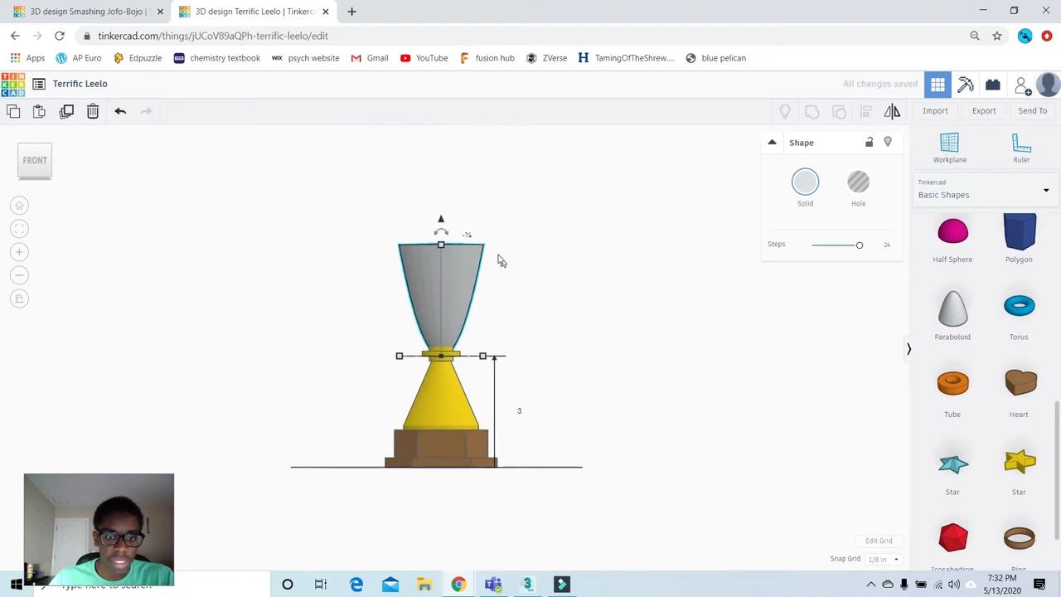
{"action": "scroll", "coordinate": [470, 237], "scroll_direction": "up", "scroll_amount": 1}
{"action": "left_click", "coordinate": [467, 199]}
{"action": "left_click", "coordinate": [548, 266]}
{"action": "scroll", "coordinate": [280, 240], "scroll_direction": "down", "scroll_amount": 2}
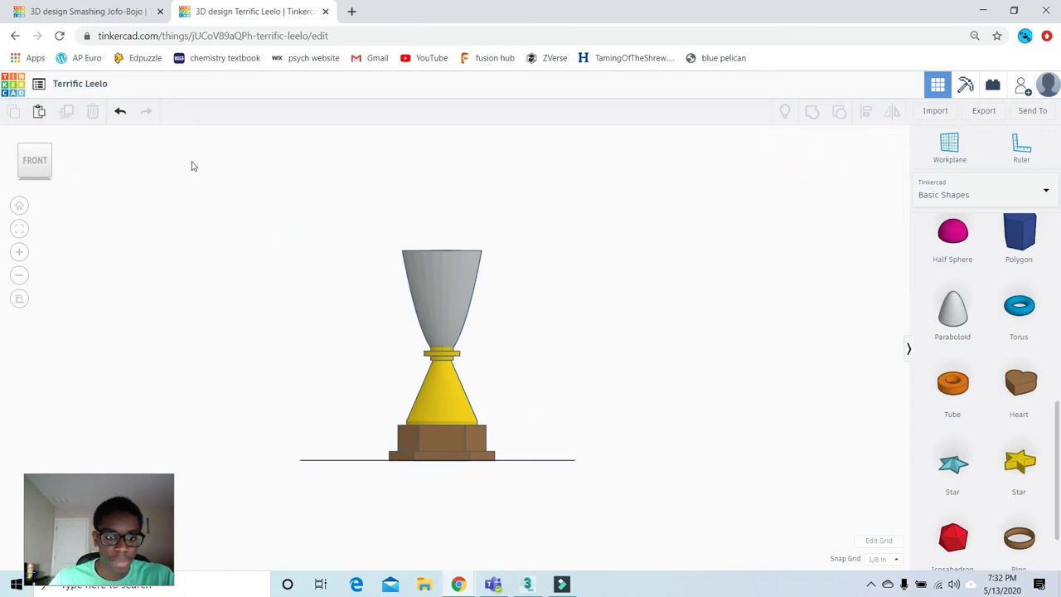
- Color the paraboloid cup yellow to match the stem
{"action": "left_click", "coordinate": [442, 291]}
{"action": "left_click", "coordinate": [804, 183]}
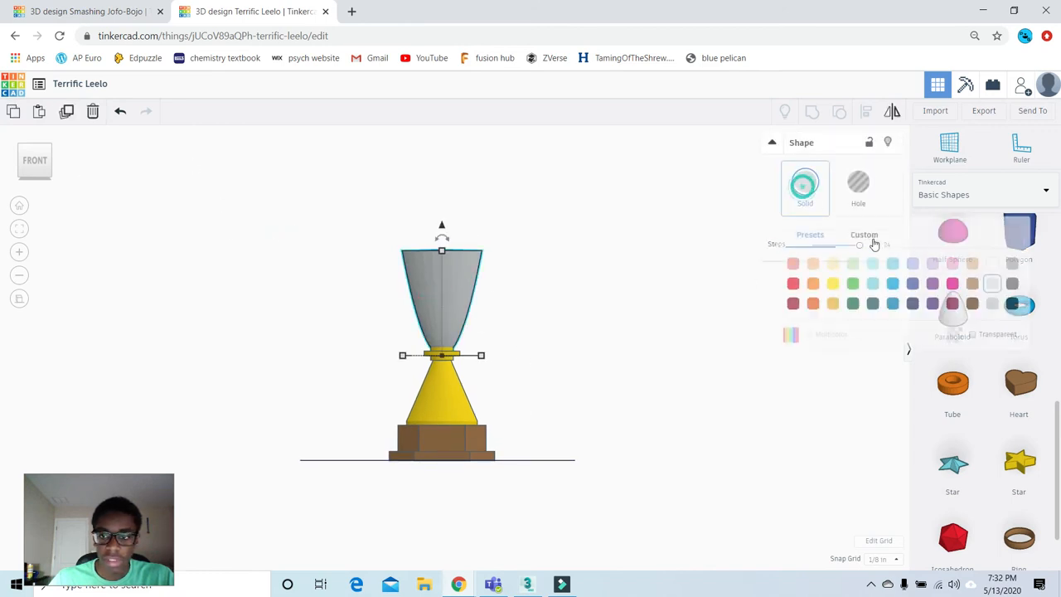
{"action": "left_click", "coordinate": [833, 286]}
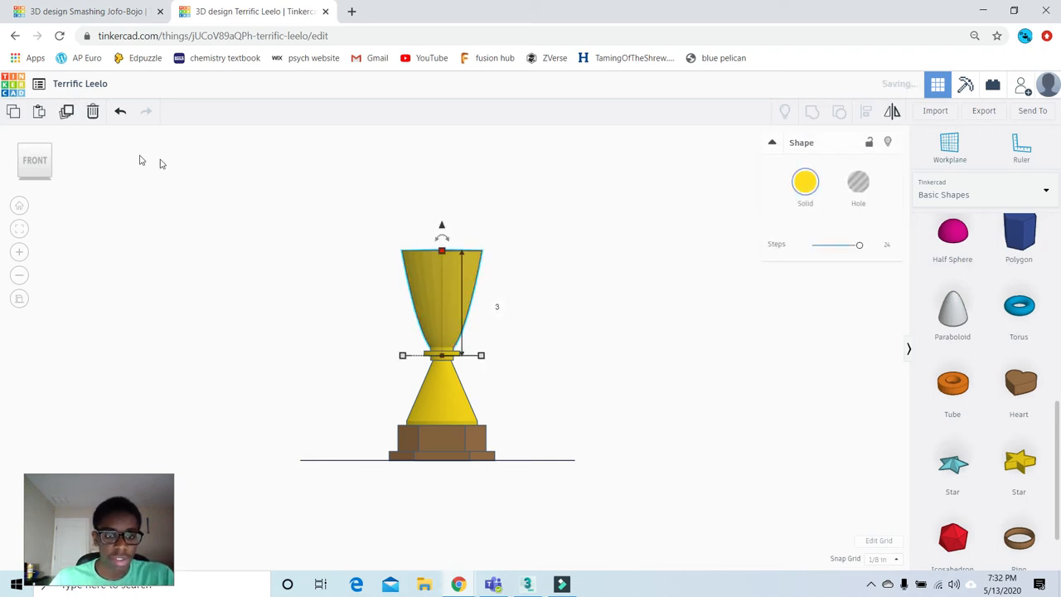
- Duplicate the yellow cup in place and turn the copy into a hole
{"action": "left_click_drag", "start_coordinate": [34, 161], "coordinate": [46, 181]}
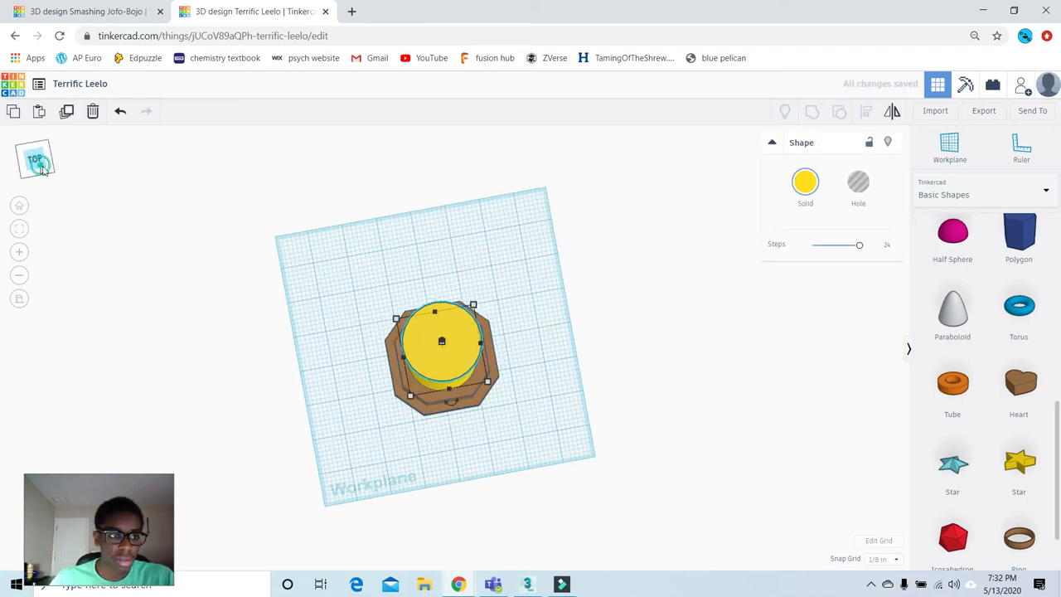
{"action": "left_click", "coordinate": [37, 163]}
{"action": "left_click", "coordinate": [858, 183]}
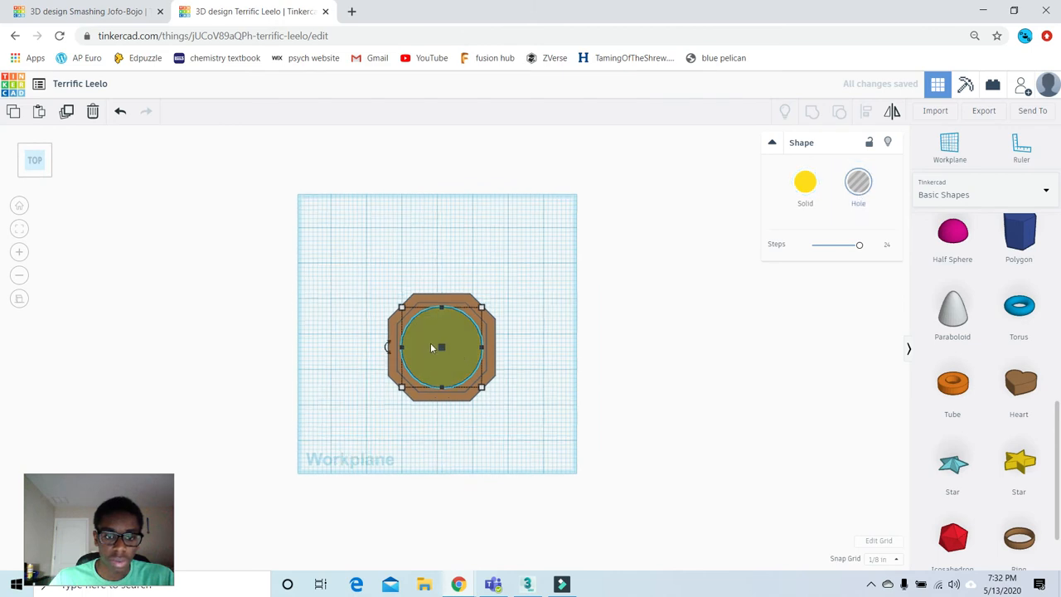
- Set the hole paraboloid's width and length to 2 in each
{"action": "scroll", "coordinate": [431, 349], "scroll_direction": "up", "scroll_amount": 2}
{"action": "left_click", "coordinate": [438, 455]}
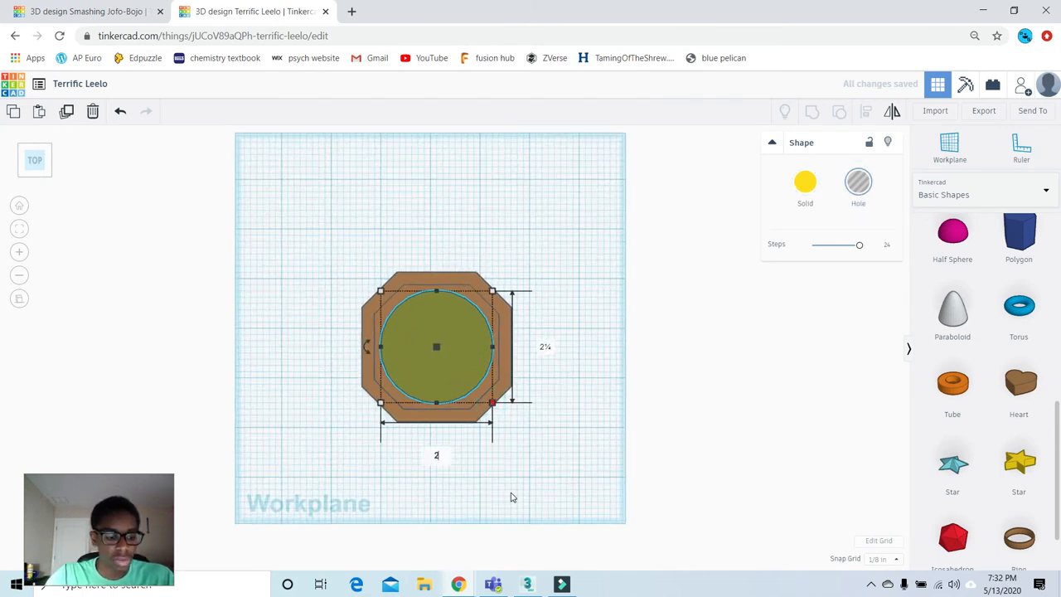
{"action": "key", "text": "Tab"}
{"action": "key", "text": "Return"}
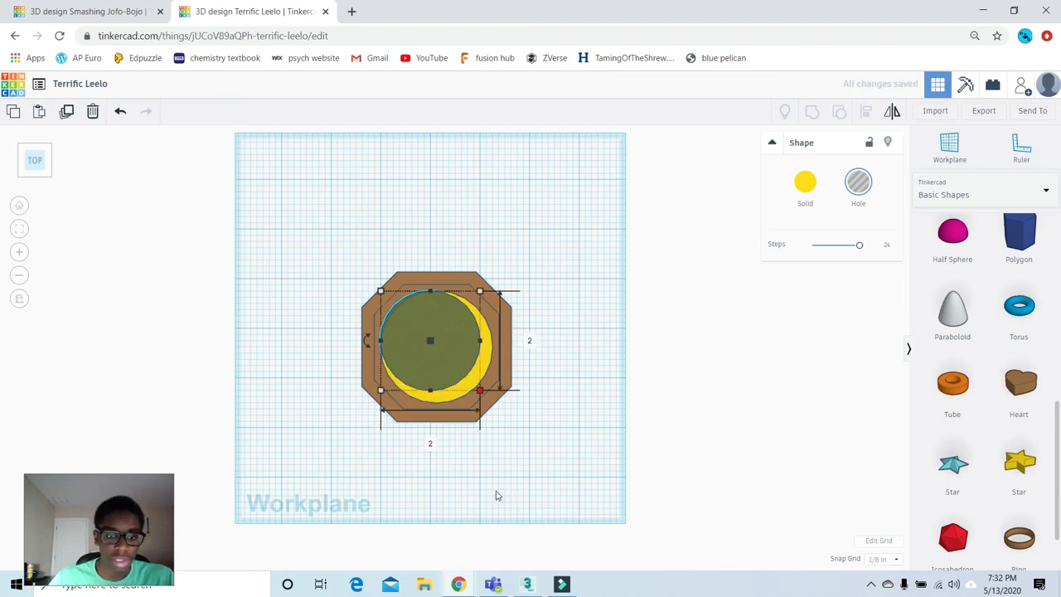
- Align the hole paraboloid with the yellow cup on their centers in both horizontal directions
{"action": "scroll", "coordinate": [481, 341], "scroll_direction": "up", "scroll_amount": 3}
{"action": "left_click", "coordinate": [760, 393]}
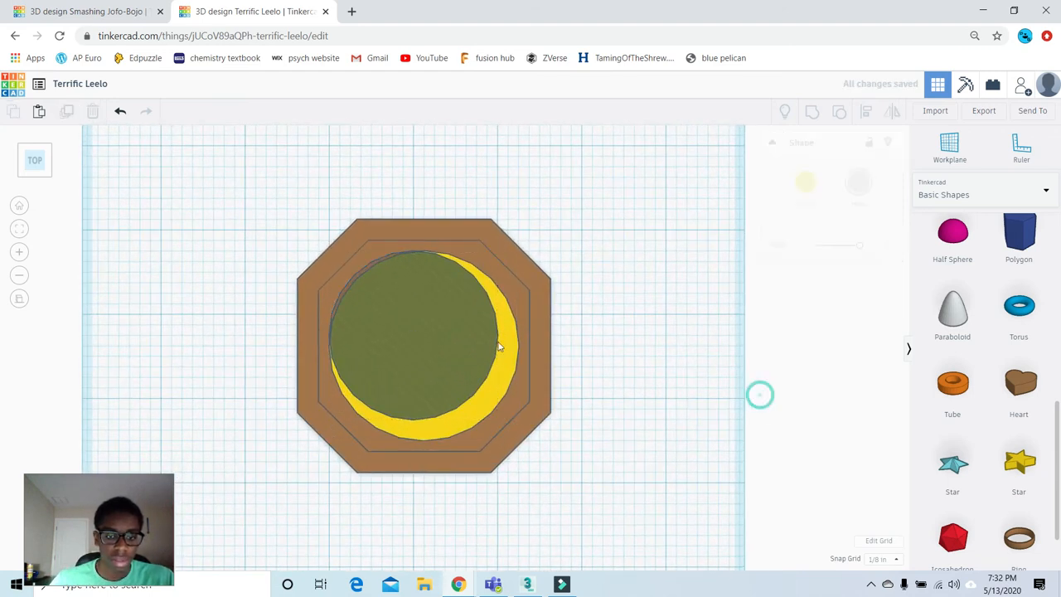
{"action": "left_click", "coordinate": [407, 308]}
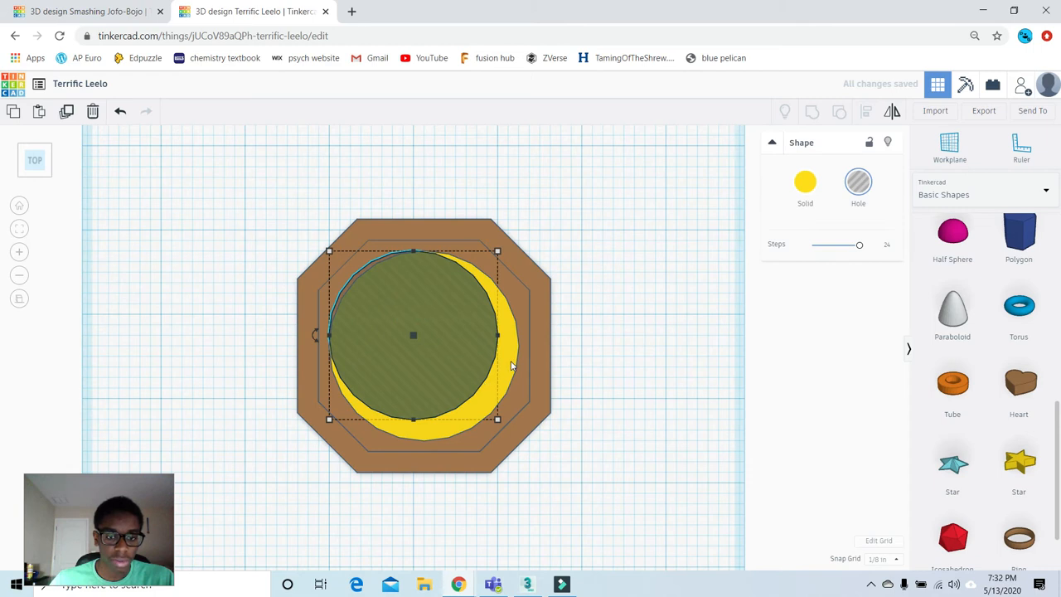
{"action": "left_click", "coordinate": [512, 365], "text": "shift"}
{"action": "left_click", "coordinate": [867, 116]}
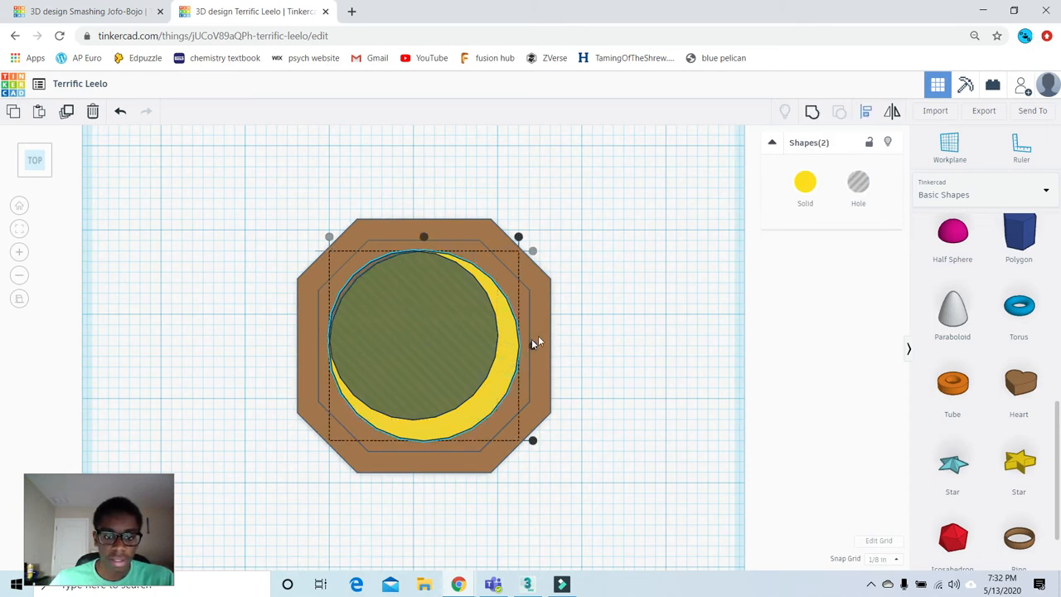
{"action": "left_click", "coordinate": [533, 346]}
{"action": "left_click", "coordinate": [424, 236]}
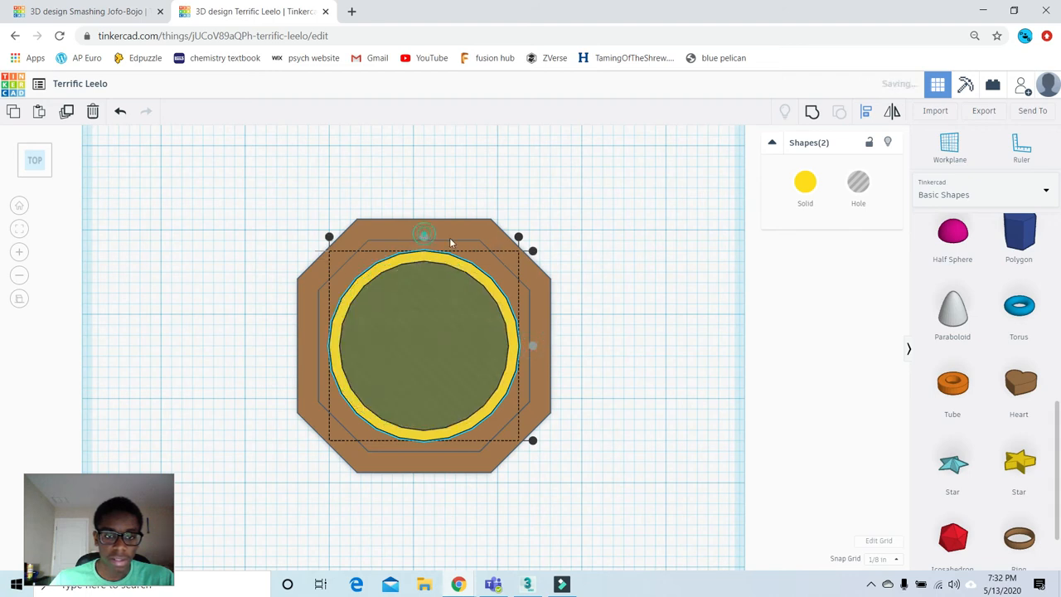
{"action": "left_click", "coordinate": [633, 252]}
- Add a tube shape to the workplane beside the front of the trophy base
{"action": "scroll", "coordinate": [614, 267], "scroll_direction": "down", "scroll_amount": 3}
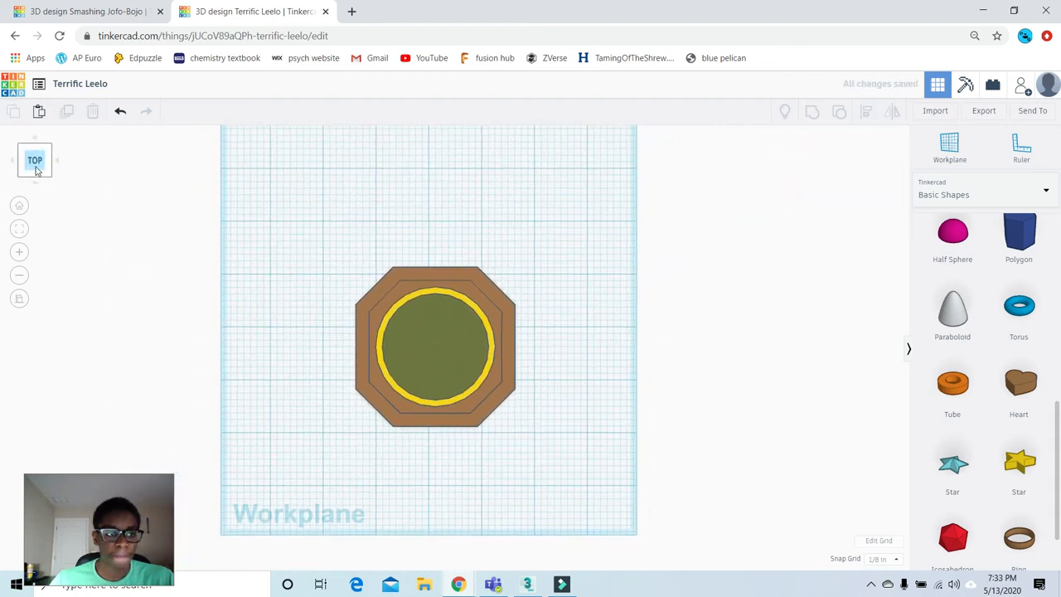
{"action": "left_click_drag", "start_coordinate": [35, 169], "coordinate": [35, 154]}
{"action": "left_click", "coordinate": [36, 165]}
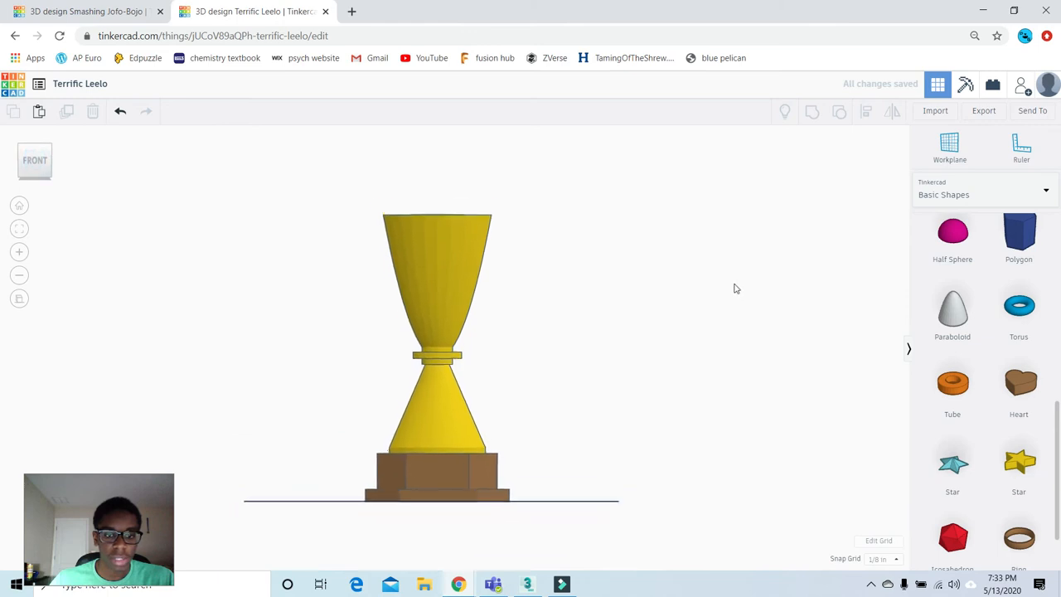
{"action": "scroll", "coordinate": [981, 386], "scroll_direction": "up", "scroll_amount": 1}
{"action": "scroll", "coordinate": [981, 386], "scroll_direction": "up", "scroll_amount": 1}
{"action": "scroll", "coordinate": [954, 486], "scroll_direction": "down", "scroll_amount": 2}
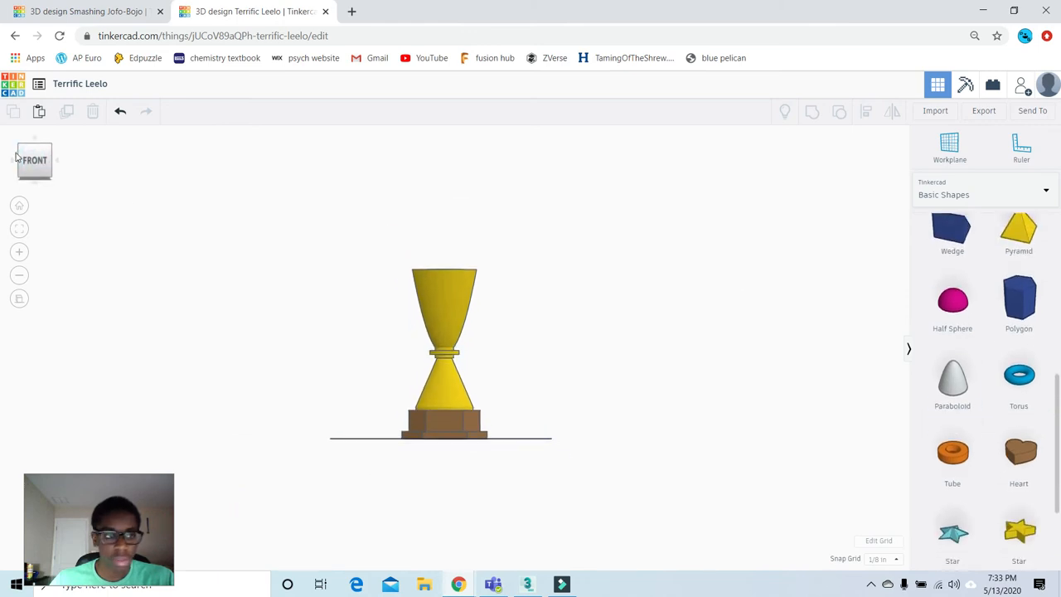
{"action": "left_click_drag", "start_coordinate": [32, 173], "coordinate": [34, 189]}
{"action": "left_click_drag", "start_coordinate": [763, 429], "coordinate": [526, 452]}
{"action": "scroll", "coordinate": [524, 433], "scroll_direction": "up", "scroll_amount": 2}
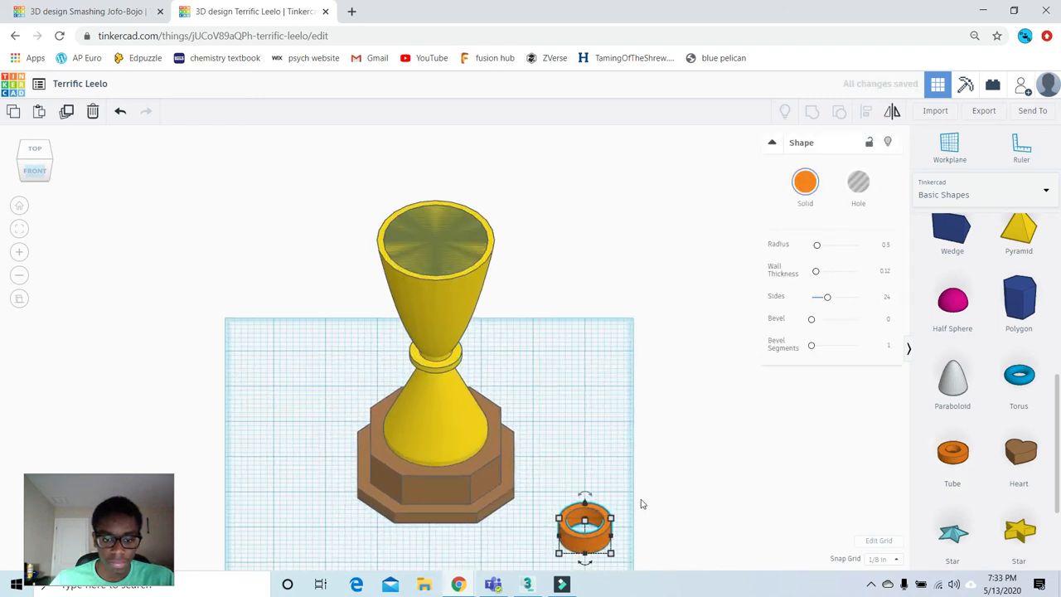
- Stretch the tube into an elongated oval ring about 3.25 in long
{"action": "middle_click_drag", "start_coordinate": [642, 505], "coordinate": [620, 413]}
{"action": "scroll", "coordinate": [455, 349], "scroll_direction": "up", "scroll_amount": 2}
{"action": "left_click", "coordinate": [39, 152]}
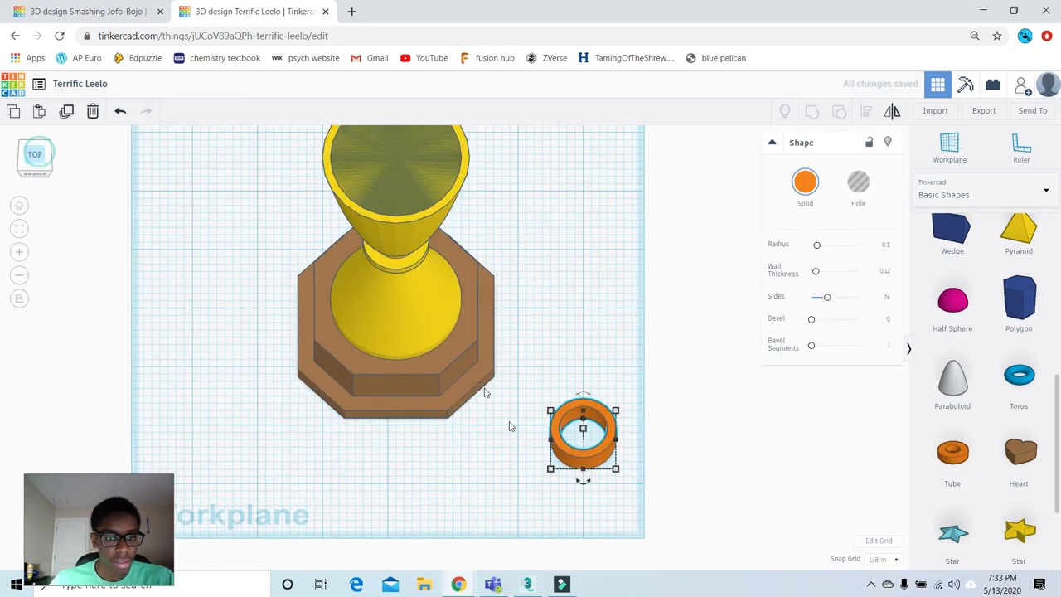
{"action": "left_click", "coordinate": [616, 422]}
{"action": "scroll", "coordinate": [585, 490], "scroll_direction": "down", "scroll_amount": 2}
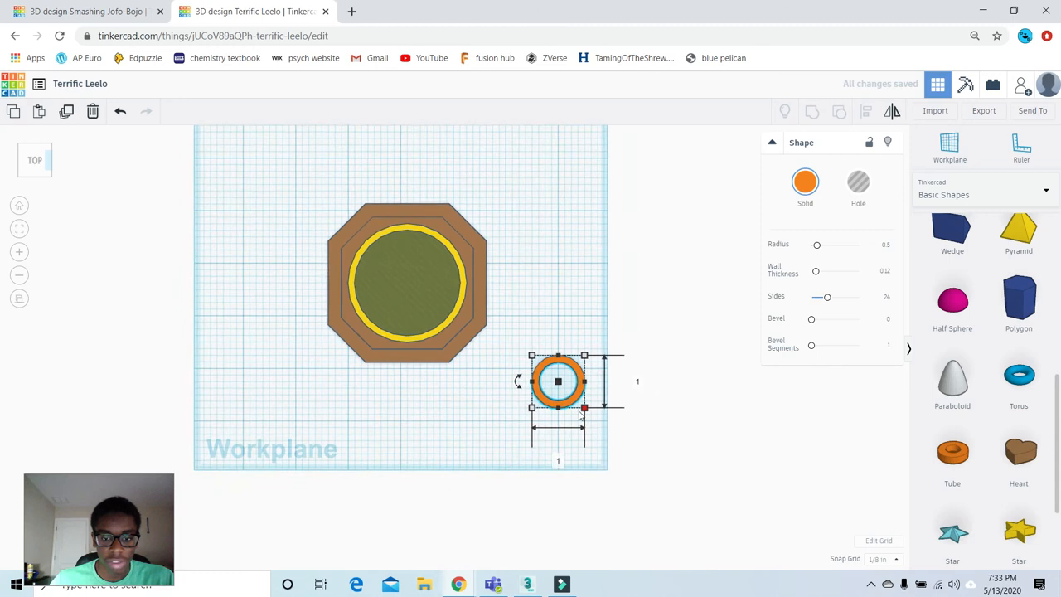
{"action": "left_click_drag", "start_coordinate": [584, 412], "coordinate": [658, 527]}
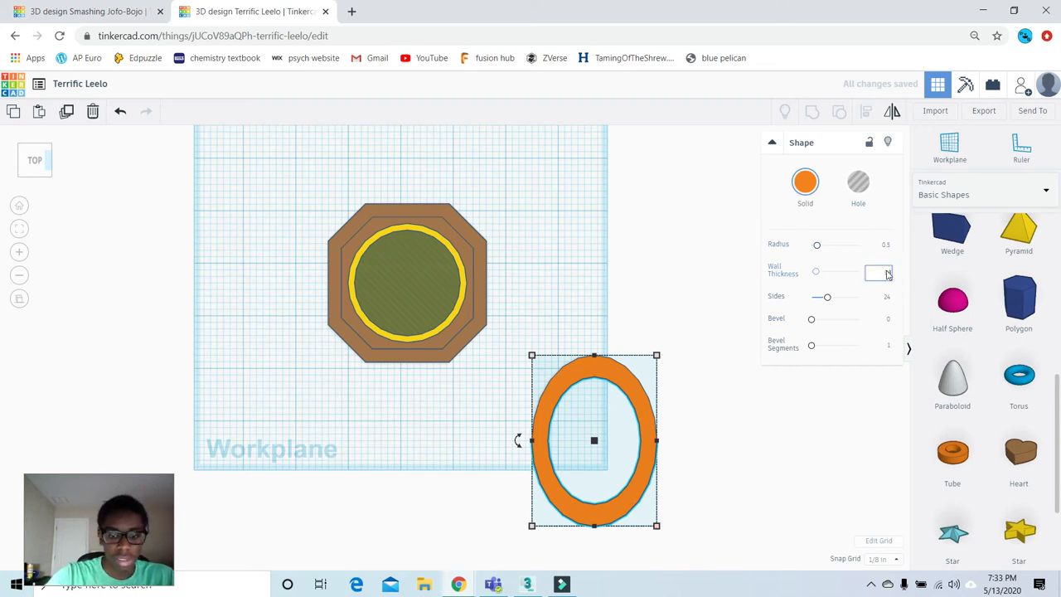
- Set the oval tube's wall thickness to 0.06
{"action": "key", "text": "Return"}
{"action": "scroll", "coordinate": [613, 364], "scroll_direction": "down", "scroll_amount": 2}
{"action": "scroll", "coordinate": [587, 378], "scroll_direction": "up", "scroll_amount": 2}
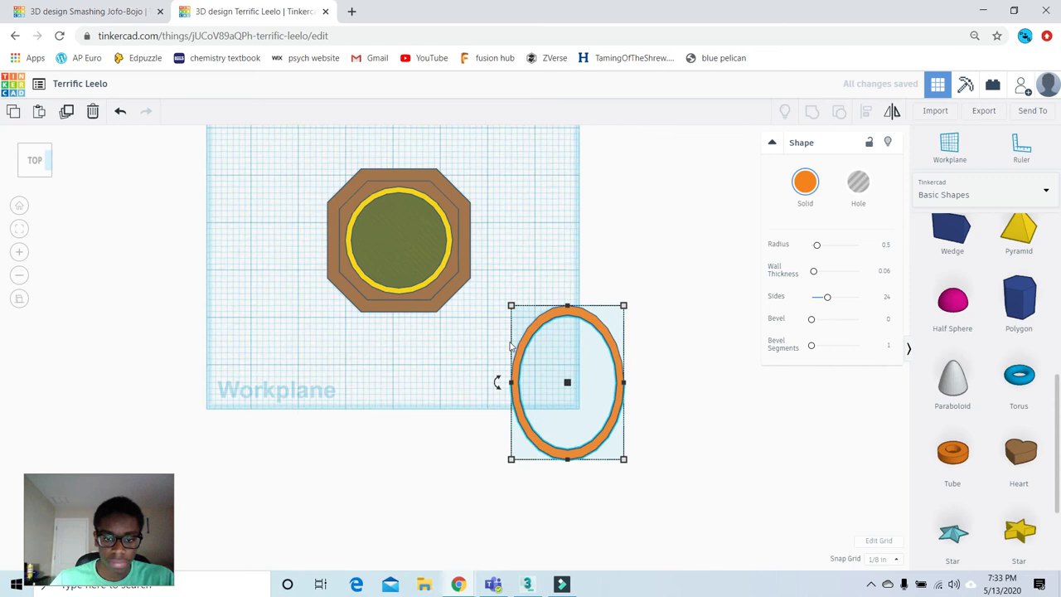
- Set the oval tube's height to 0.25 in
{"action": "left_click_drag", "start_coordinate": [35, 165], "coordinate": [35, 154]}
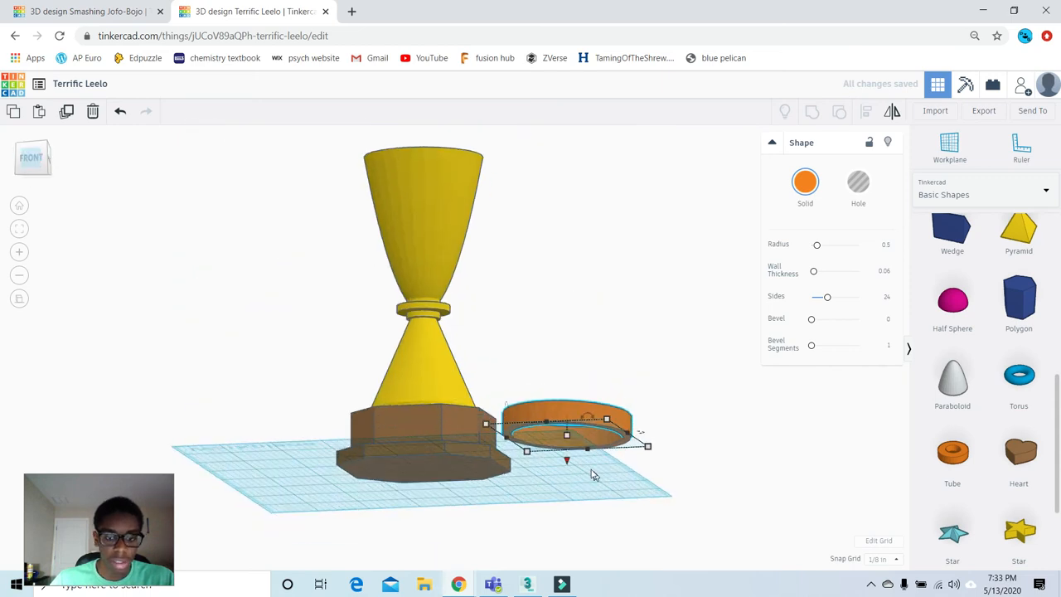
{"action": "left_click", "coordinate": [33, 158]}
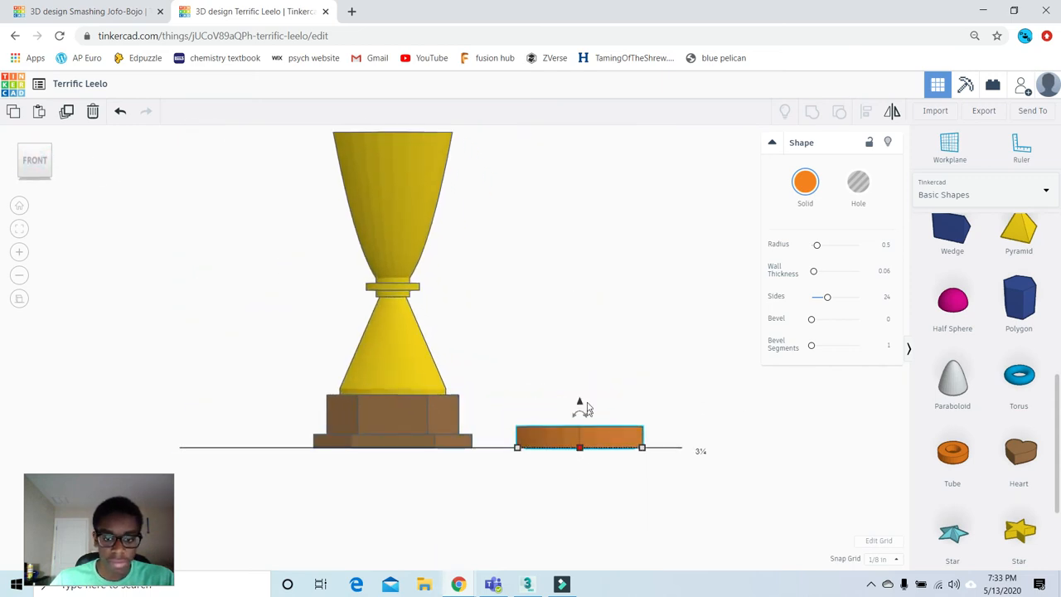
{"action": "scroll", "coordinate": [697, 458], "scroll_direction": "up", "scroll_amount": 2}
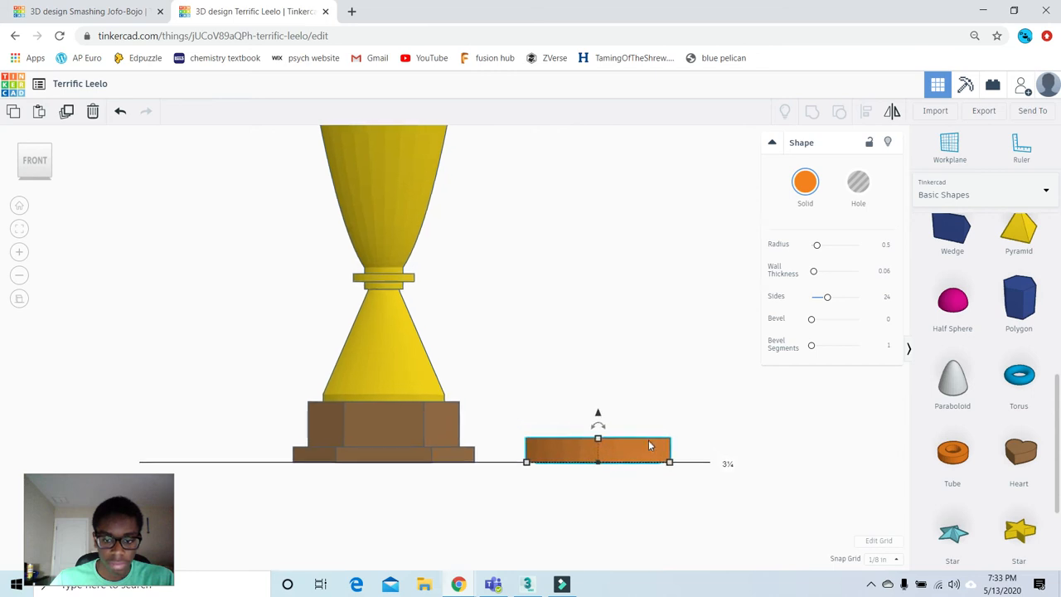
{"action": "left_click", "coordinate": [662, 464]}
{"action": "type", "text": ".25"}
{"action": "key", "text": "Return"}
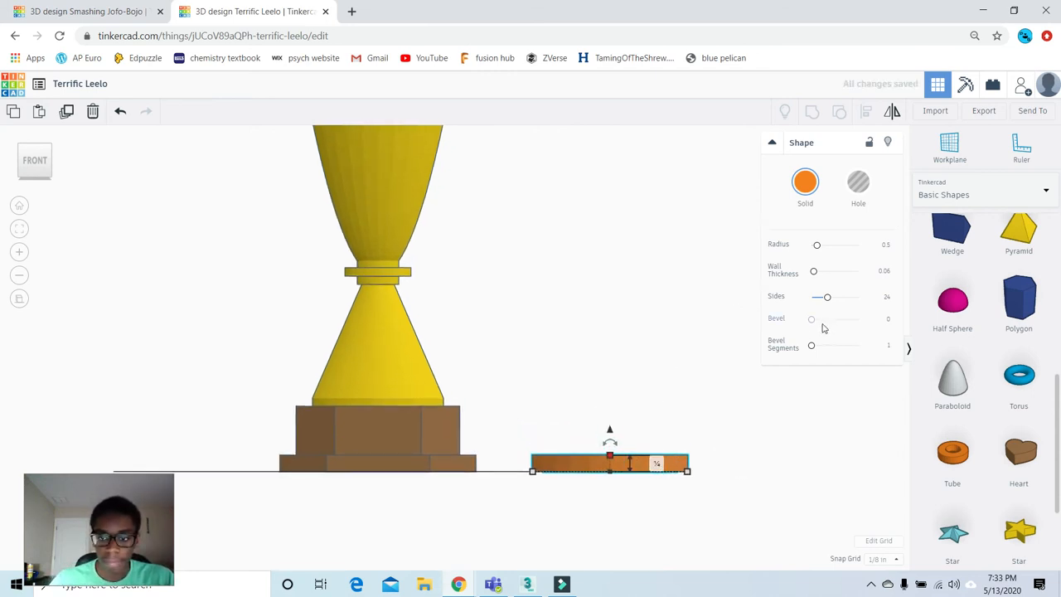
- Raise the oval tube's bevel segments to 10 and its number of sides to the maximum
{"action": "left_click_drag", "start_coordinate": [812, 346], "coordinate": [893, 349]}
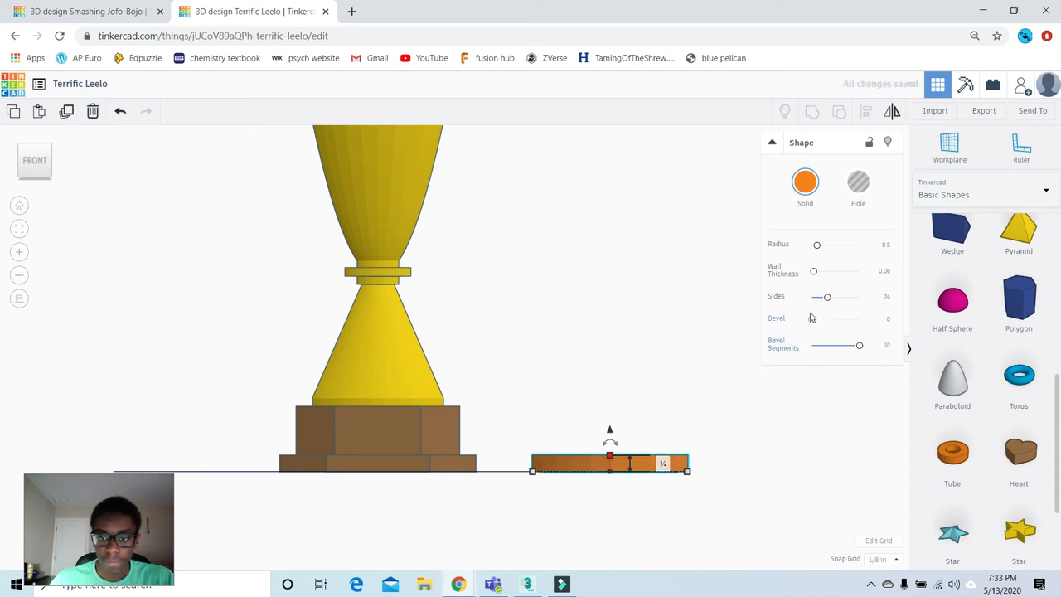
{"action": "left_click_drag", "start_coordinate": [823, 301], "coordinate": [886, 296]}
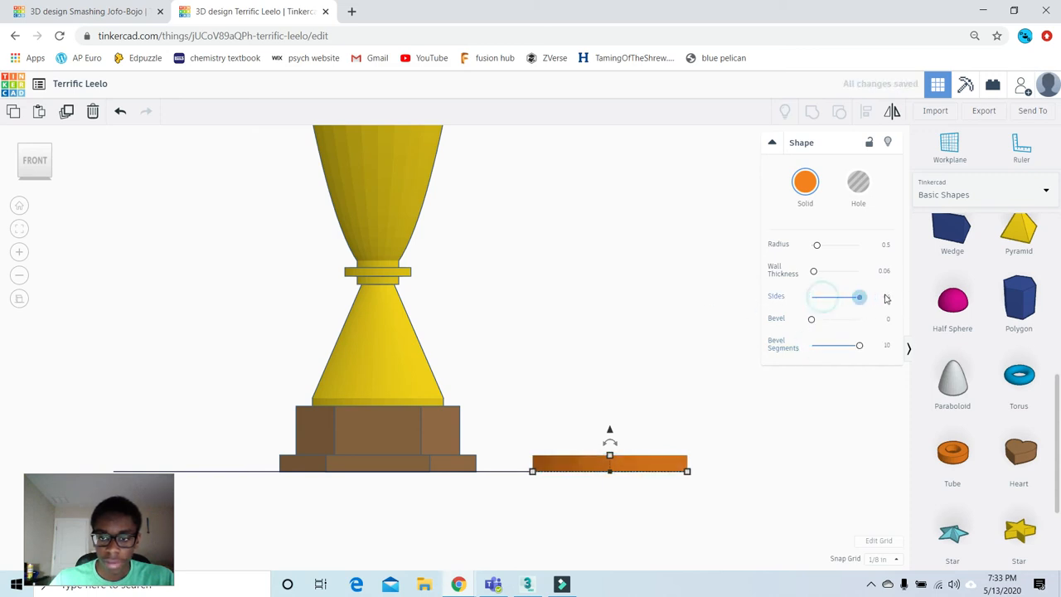
{"action": "left_click", "coordinate": [539, 183]}
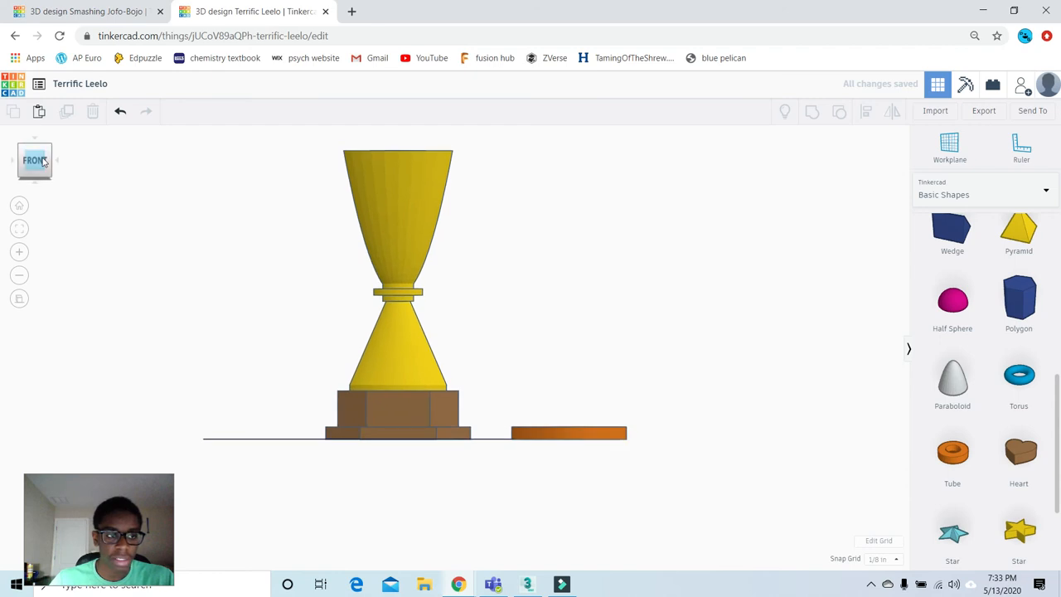
- Rotate the oval tube 90° so the ring stands upright with its open face toward the front
{"action": "left_click", "coordinate": [38, 176]}
{"action": "left_click_drag", "start_coordinate": [37, 175], "coordinate": [34, 166]}
{"action": "left_click", "coordinate": [50, 164]}
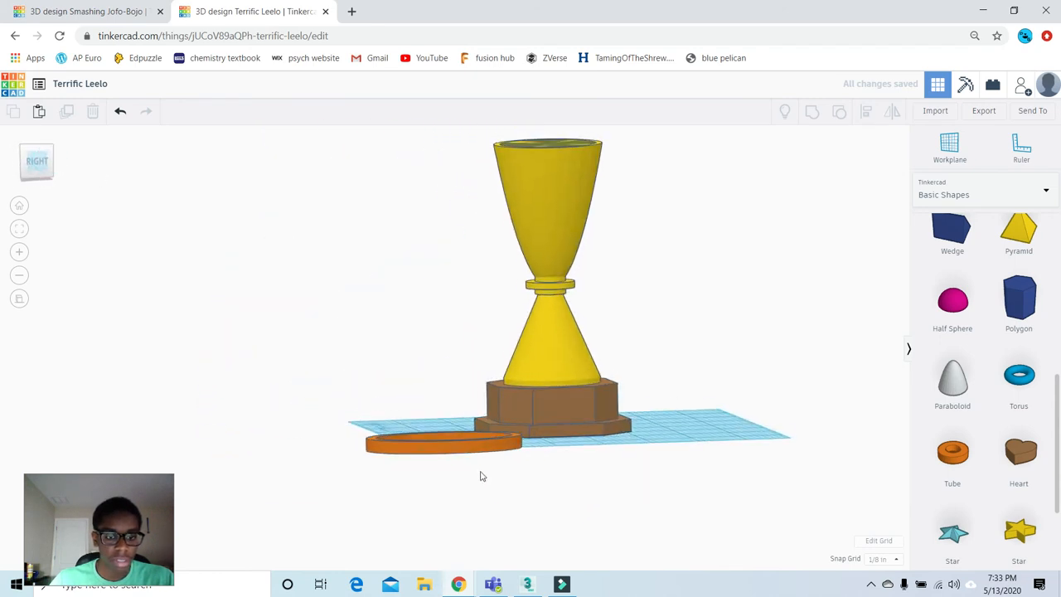
{"action": "left_click", "coordinate": [452, 433]}
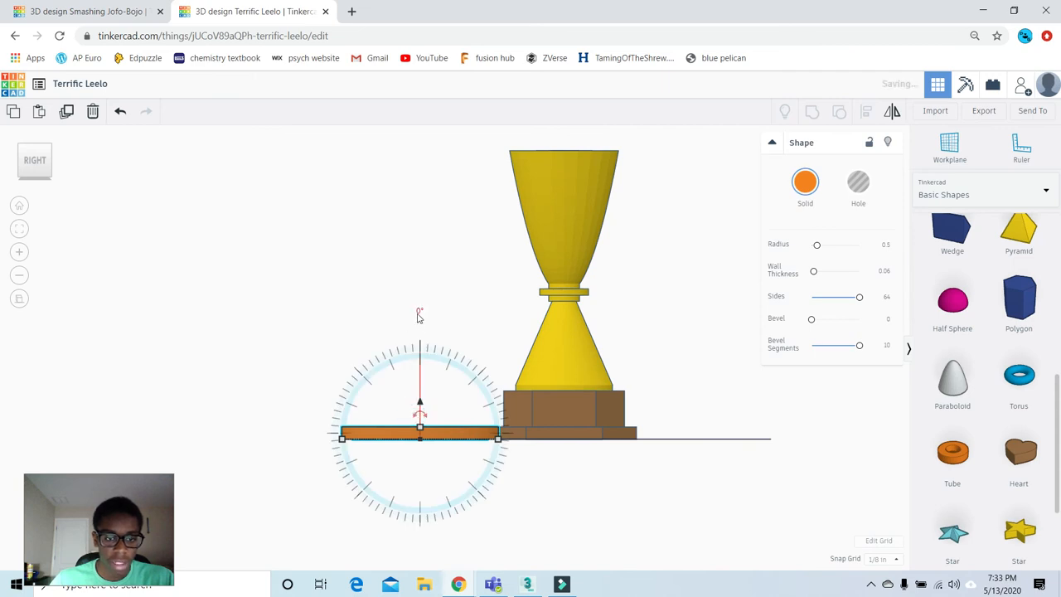
{"action": "left_click_drag", "start_coordinate": [423, 306], "coordinate": [442, 323]}
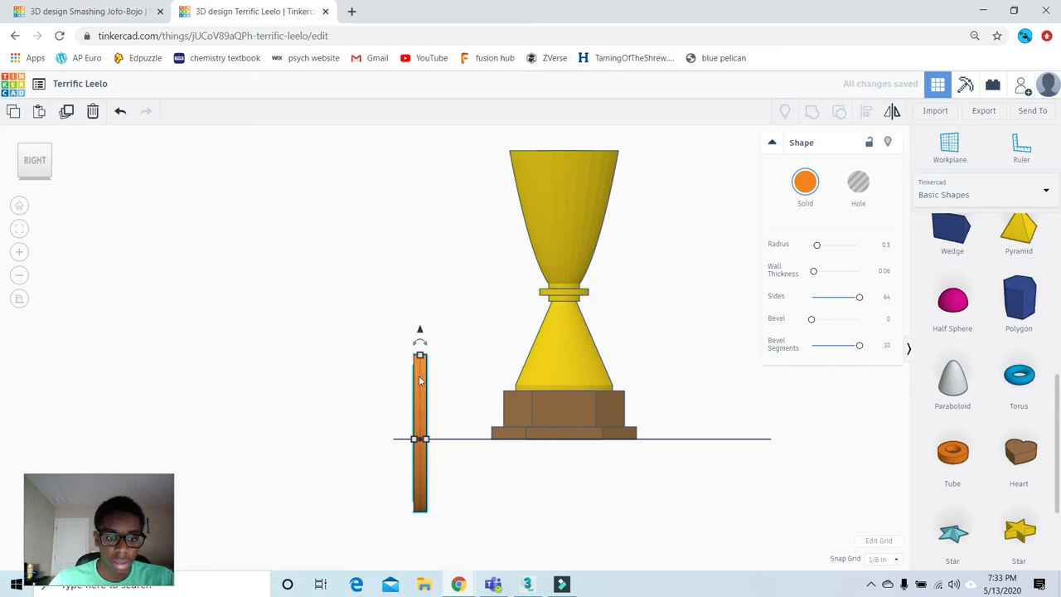
- Align the upright ring with the cup's center in the front-to-back direction
{"action": "left_click", "coordinate": [560, 209], "text": "shift"}
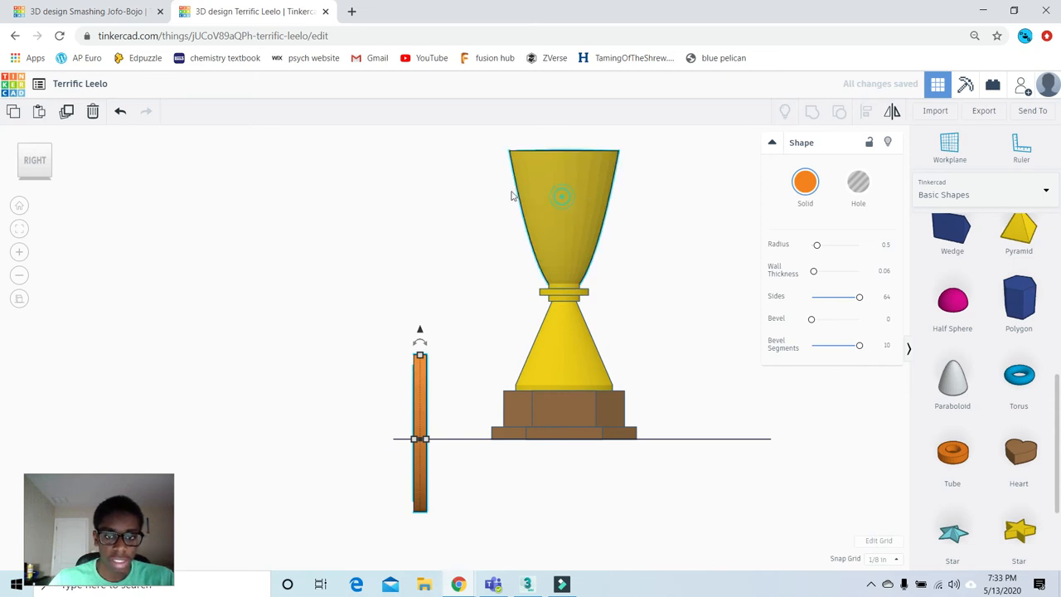
{"action": "left_click", "coordinate": [51, 171]}
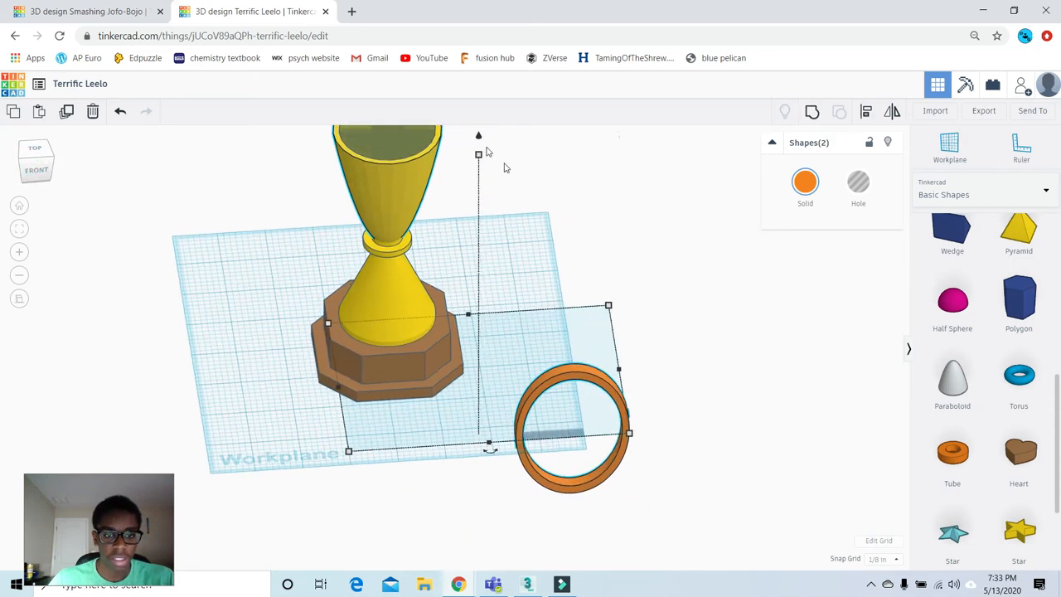
{"action": "middle_click_drag", "start_coordinate": [615, 261], "coordinate": [670, 304]}
{"action": "scroll", "coordinate": [670, 303], "scroll_direction": "up", "scroll_amount": 2}
{"action": "left_click", "coordinate": [866, 113]}
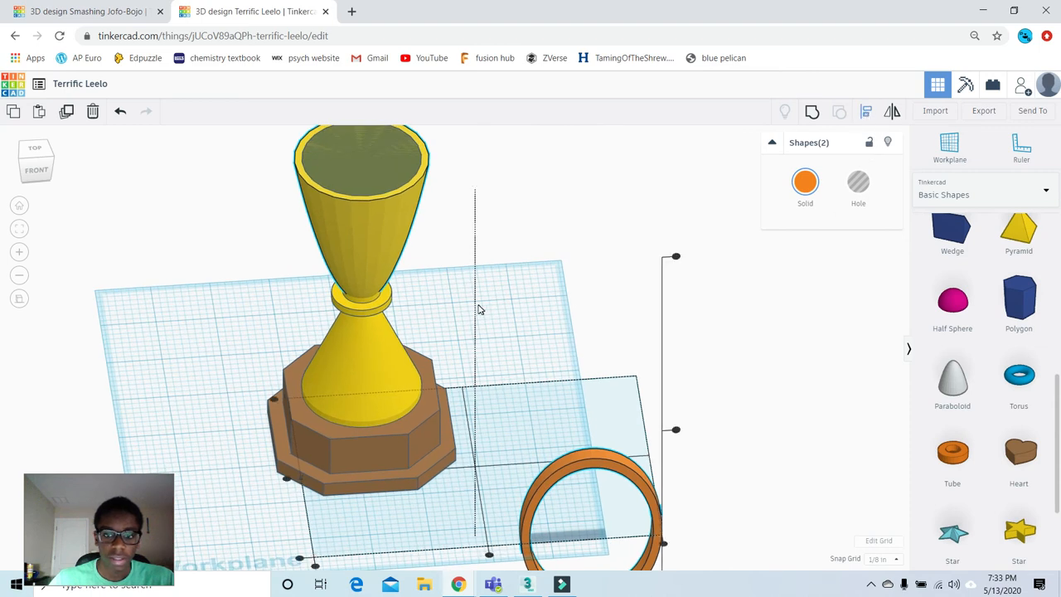
{"action": "scroll", "coordinate": [481, 308], "scroll_direction": "down", "scroll_amount": 2}
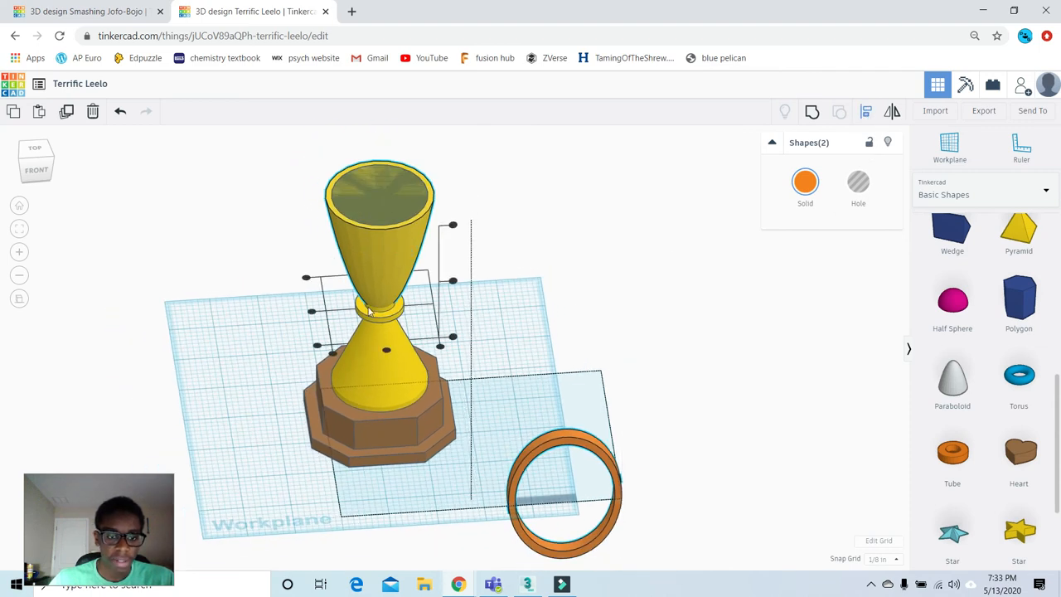
{"action": "left_click", "coordinate": [310, 311]}
{"action": "left_click", "coordinate": [78, 232]}
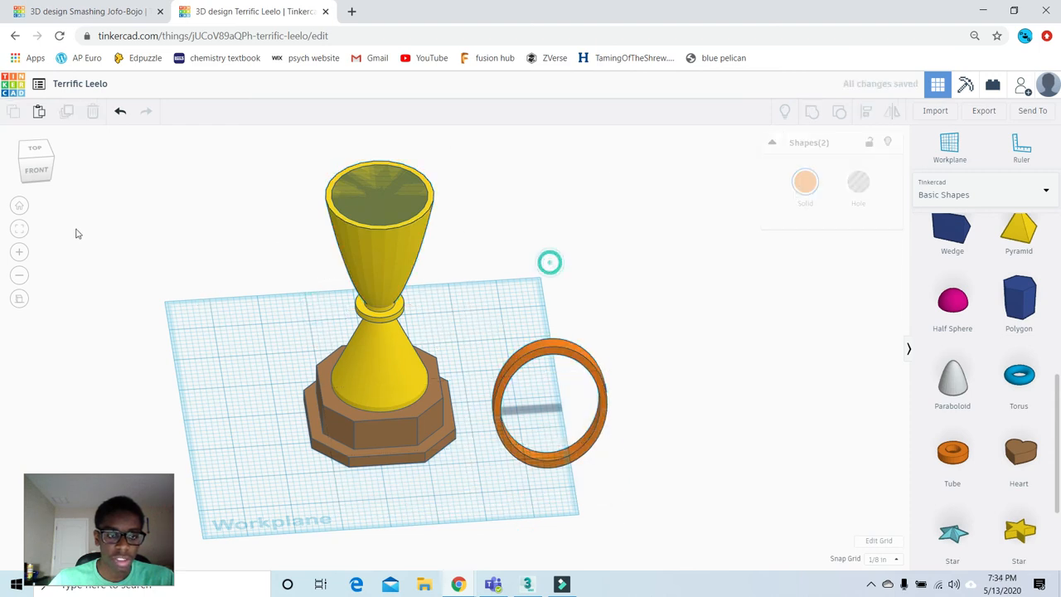
- Raise the ring beside the cup and shrink it to about 2 5/8 in tall and 2 1/8 in wide
{"action": "left_click", "coordinate": [35, 166]}
{"action": "left_click", "coordinate": [552, 412]}
{"action": "left_click_drag", "start_coordinate": [557, 406], "coordinate": [526, 225]}
{"action": "key", "text": "ctrl+z"}
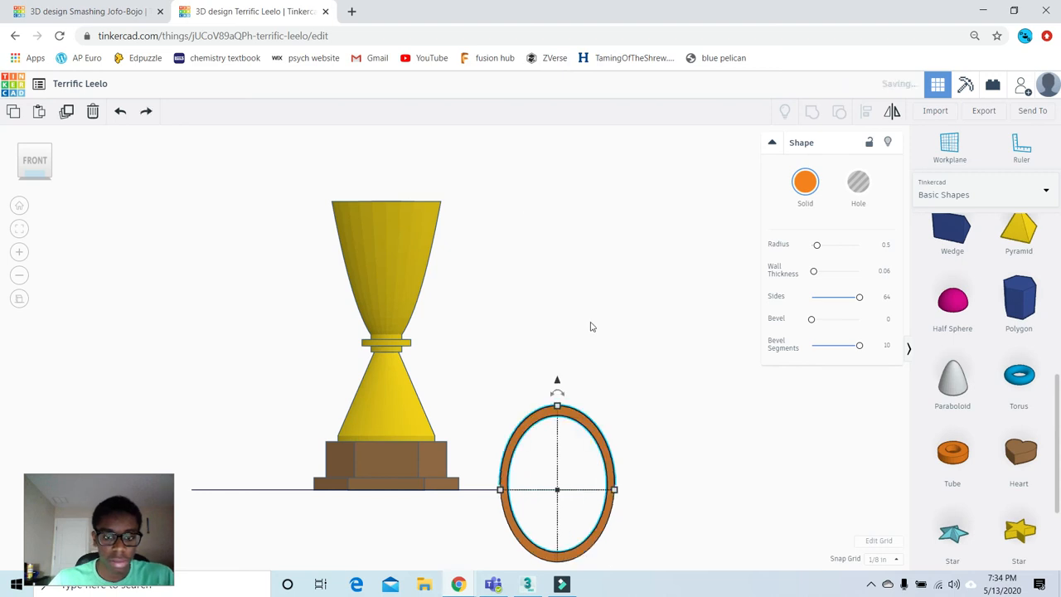
{"action": "left_click_drag", "start_coordinate": [557, 381], "coordinate": [557, 243]}
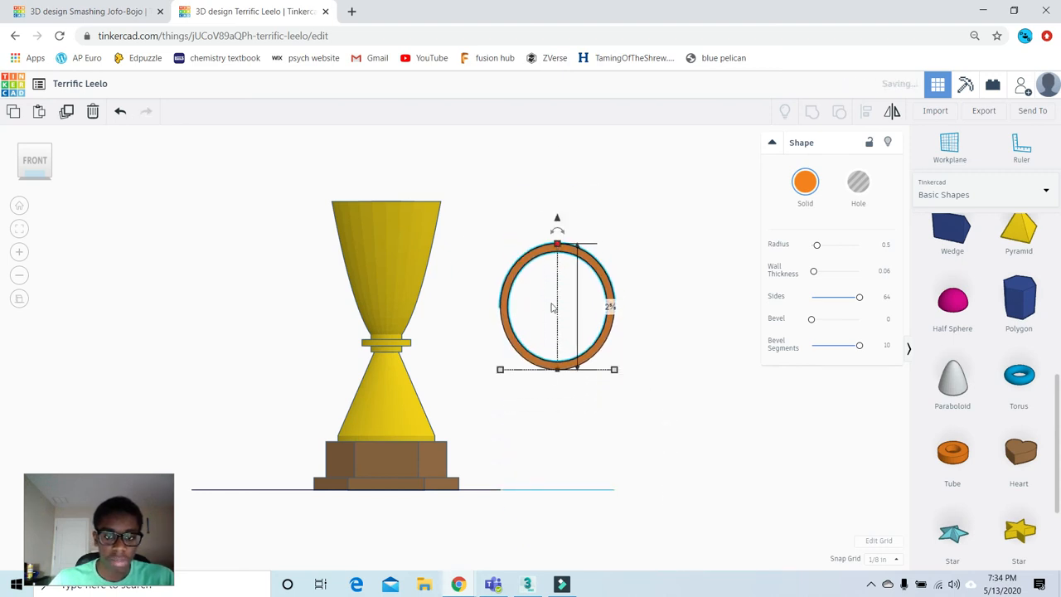
{"action": "left_click_drag", "start_coordinate": [501, 371], "coordinate": [515, 373]}
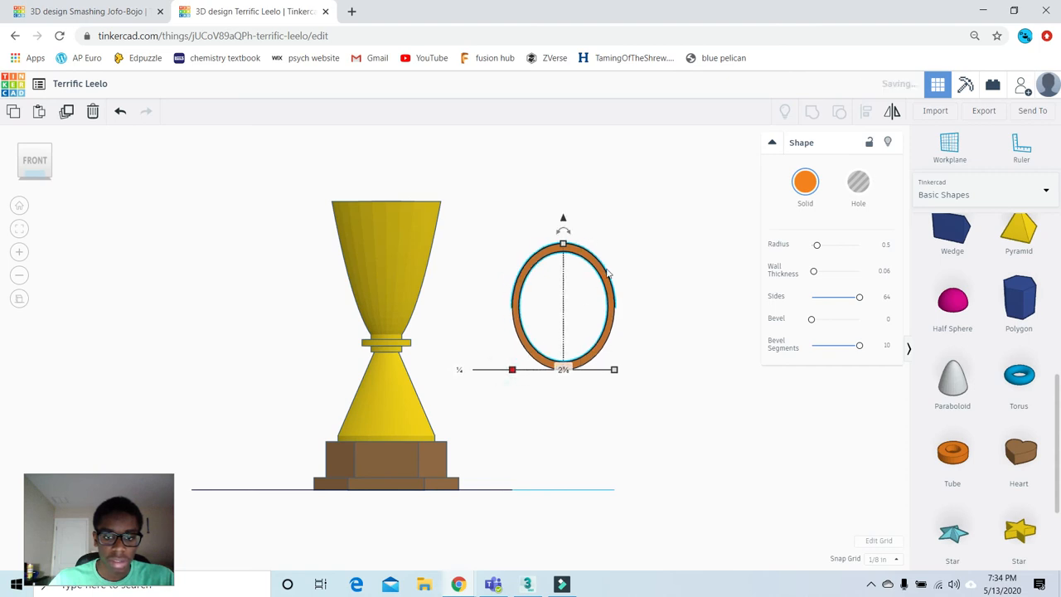
- Move the ring into the cup's right side as a handle and shorten it to about 2 3/8 in tall
{"action": "left_click_drag", "start_coordinate": [610, 286], "coordinate": [478, 286]}
{"action": "left_click_drag", "start_coordinate": [431, 217], "coordinate": [443, 194]}
{"action": "scroll", "coordinate": [515, 210], "scroll_direction": "up", "scroll_amount": 2}
{"action": "scroll", "coordinate": [514, 210], "scroll_direction": "up", "scroll_amount": 2}
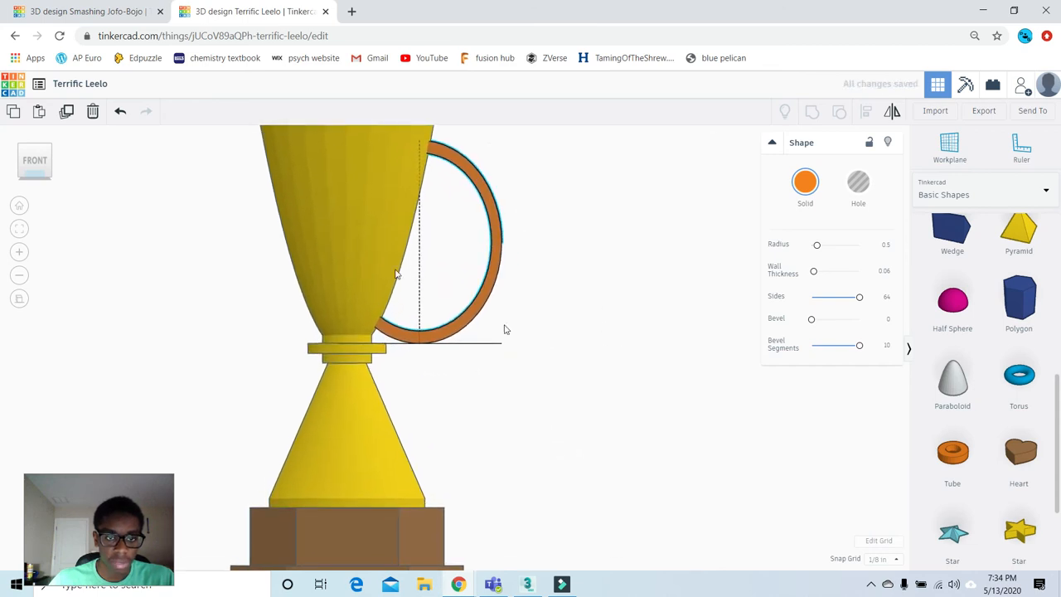
{"action": "middle_click_drag", "start_coordinate": [541, 244], "coordinate": [573, 378]}
{"action": "left_click_drag", "start_coordinate": [452, 272], "coordinate": [456, 296]}
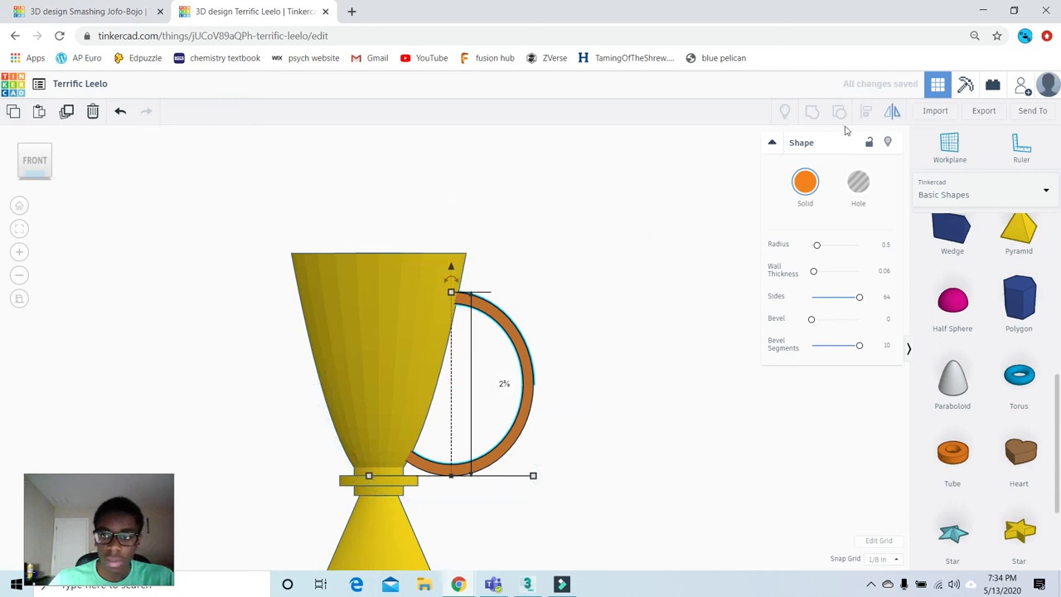
- Tilt the handle clockwise to follow the cup's side and raise it to just below the rim
{"action": "left_click_drag", "start_coordinate": [450, 281], "coordinate": [498, 323]}
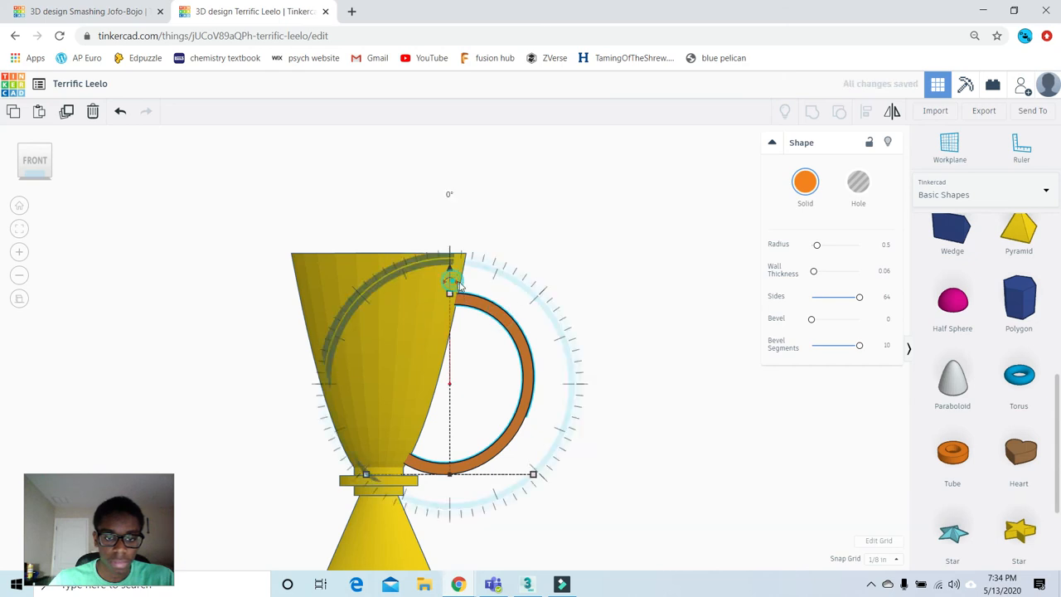
{"action": "mouse_move", "coordinate": [452, 286]}
{"action": "left_mouse_down"}
{"action": "mouse_move", "coordinate": [467, 286]}
{"action": "mouse_move", "coordinate": [451, 270]}
{"action": "mouse_move", "coordinate": [455, 245]}
{"action": "mouse_move", "coordinate": [483, 278]}
{"action": "mouse_move", "coordinate": [467, 262]}
{"action": "mouse_move", "coordinate": [481, 240]}
{"action": "mouse_move", "coordinate": [475, 221]}
{"action": "left_mouse_up"}
{"action": "left_click", "coordinate": [529, 188]}
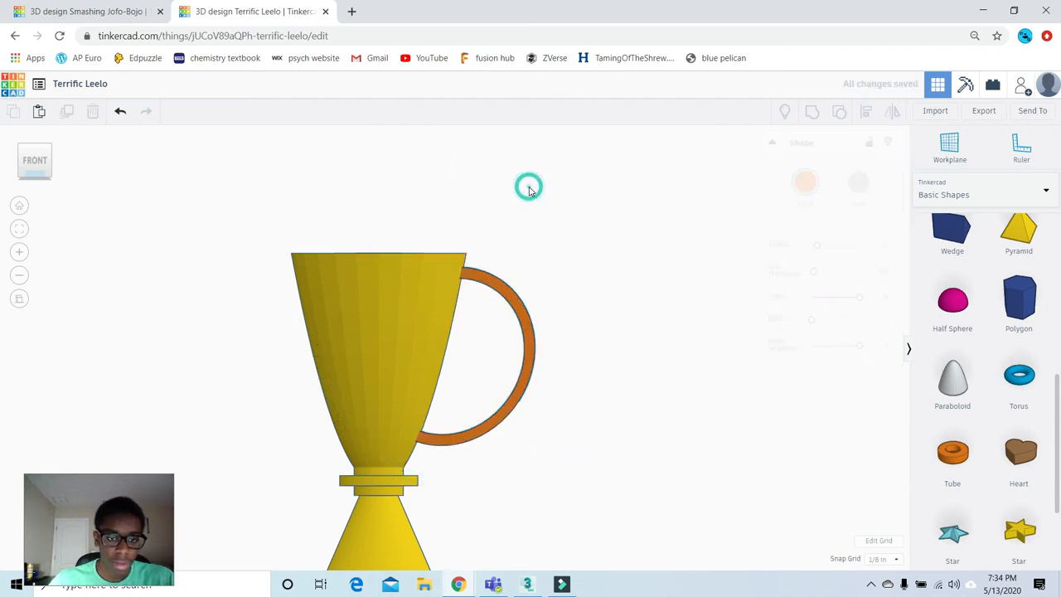
- Duplicate the handle in place and mirror the copy left to right
{"action": "scroll", "coordinate": [503, 195], "scroll_direction": "down", "scroll_amount": 3}
{"action": "left_click", "coordinate": [493, 318]}
{"action": "middle_click_drag", "start_coordinate": [560, 377], "coordinate": [568, 325]}
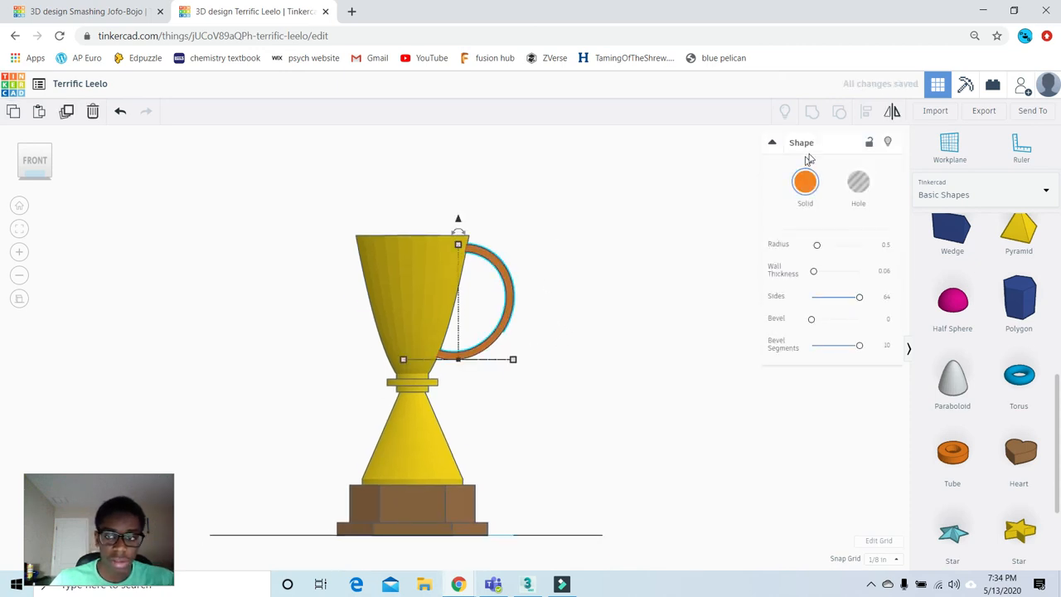
{"action": "left_click", "coordinate": [35, 159]}
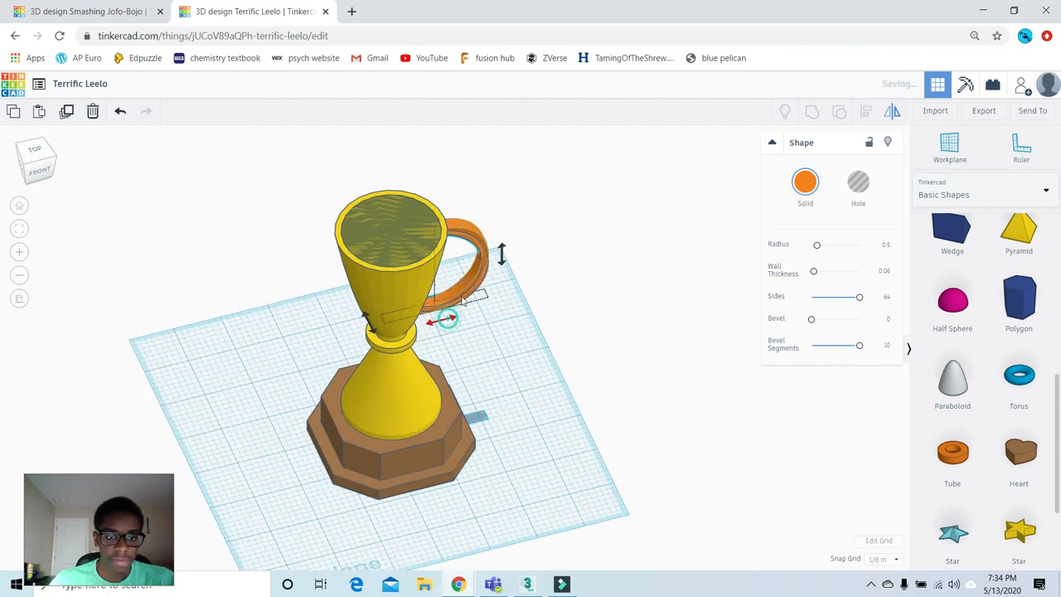
{"action": "left_click", "coordinate": [40, 172]}
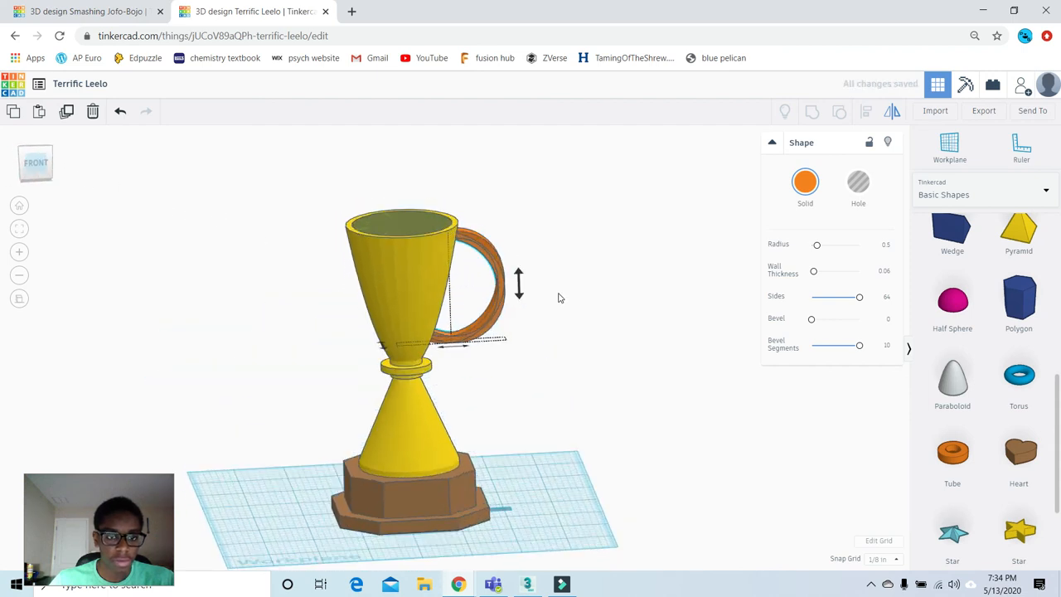
{"action": "scroll", "coordinate": [460, 365], "scroll_direction": "up", "scroll_amount": 2}
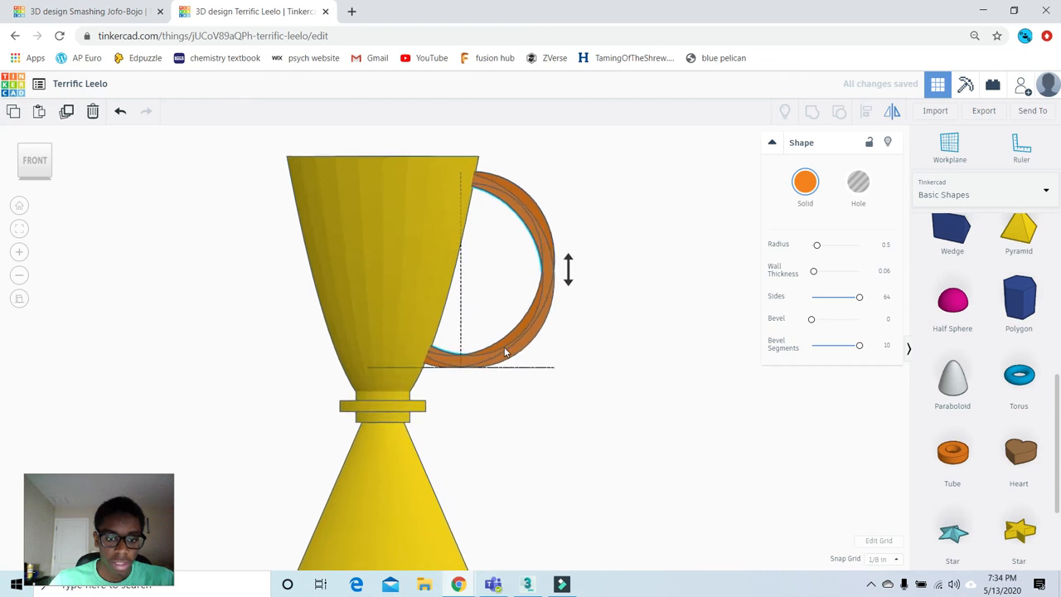
{"action": "left_click", "coordinate": [437, 368]}
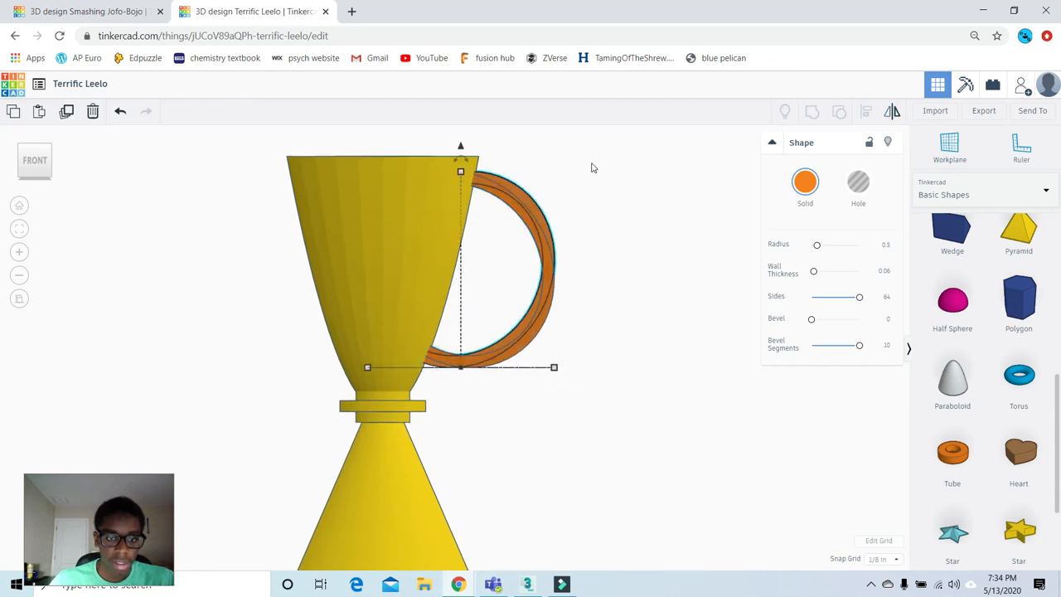
{"action": "key", "text": "ctrl+d"}
- Move the mirrored handle to the opposite side of the cup, symmetric with the first one
{"action": "left_click_drag", "start_coordinate": [515, 212], "coordinate": [358, 213]}
{"action": "scroll", "coordinate": [427, 192], "scroll_direction": "down", "scroll_amount": 5}
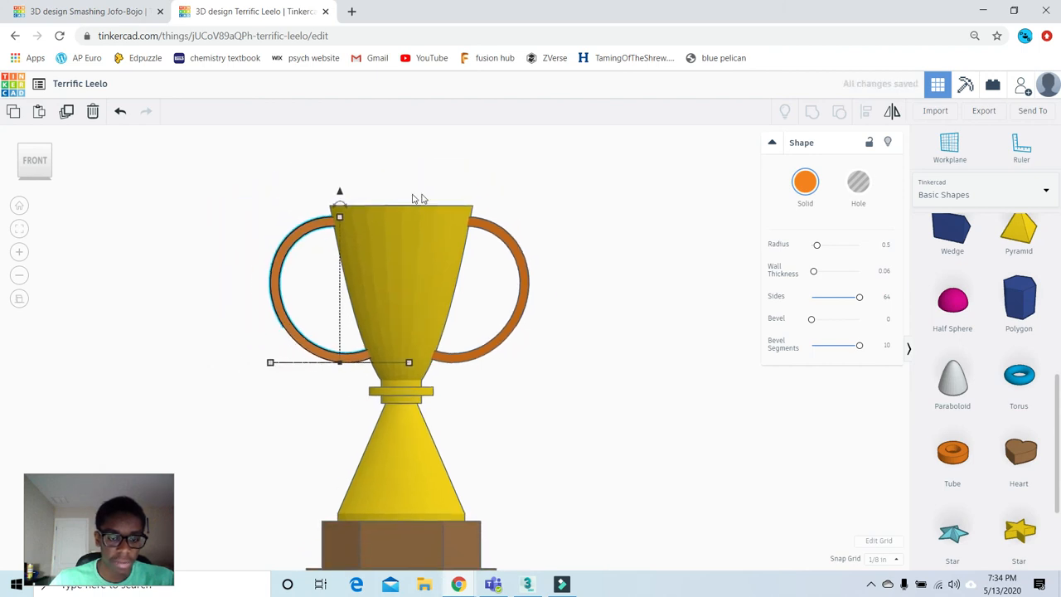
{"action": "left_click", "coordinate": [595, 272]}
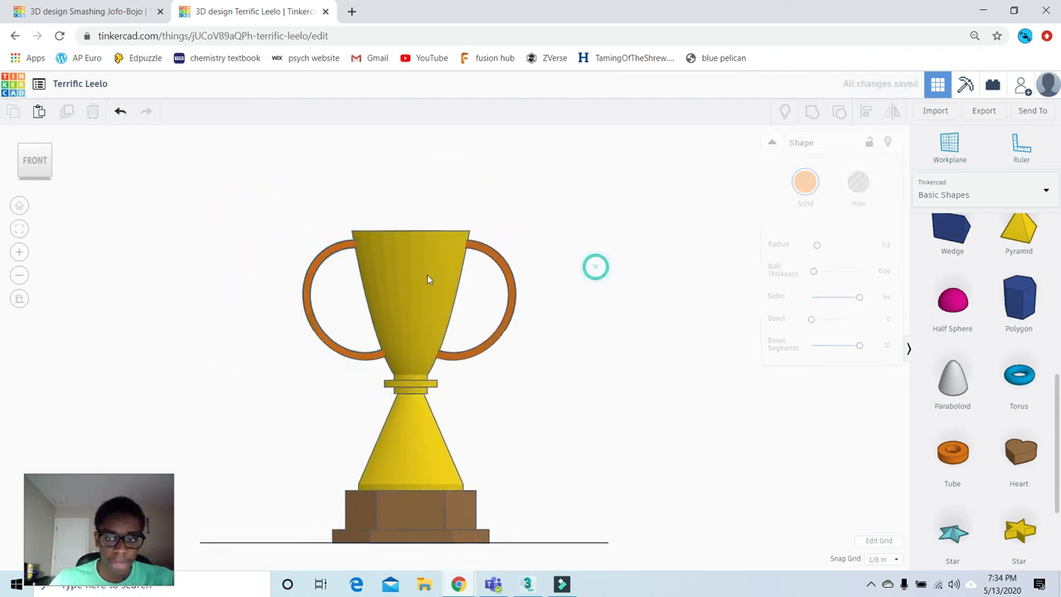
- Color both handles yellow to match the cup
{"action": "left_click", "coordinate": [509, 308]}
{"action": "left_click", "coordinate": [810, 184]}
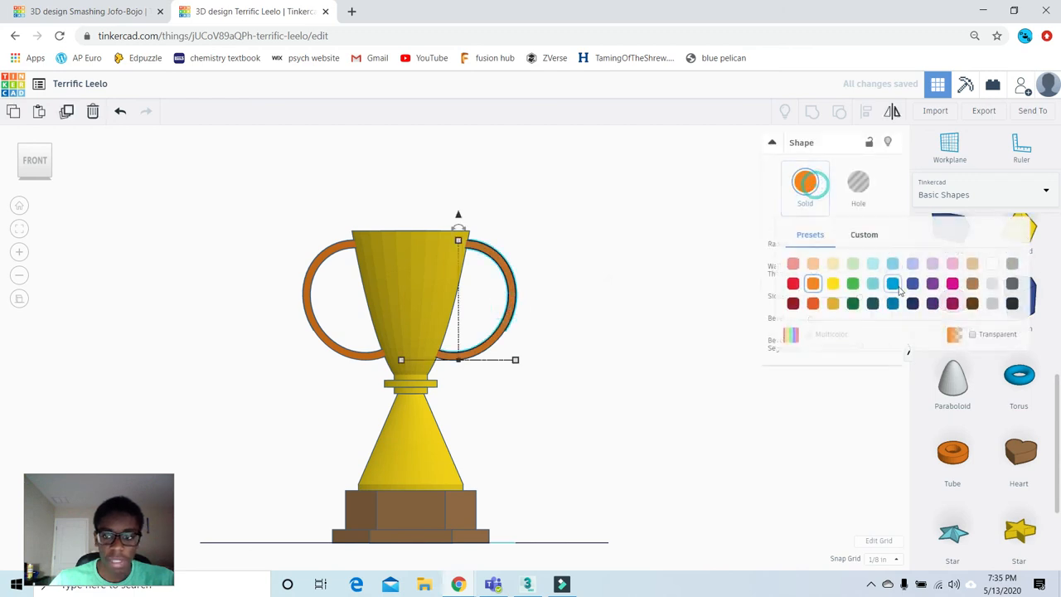
{"action": "left_click", "coordinate": [836, 285]}
{"action": "left_click_drag", "start_coordinate": [36, 163], "coordinate": [51, 184]}
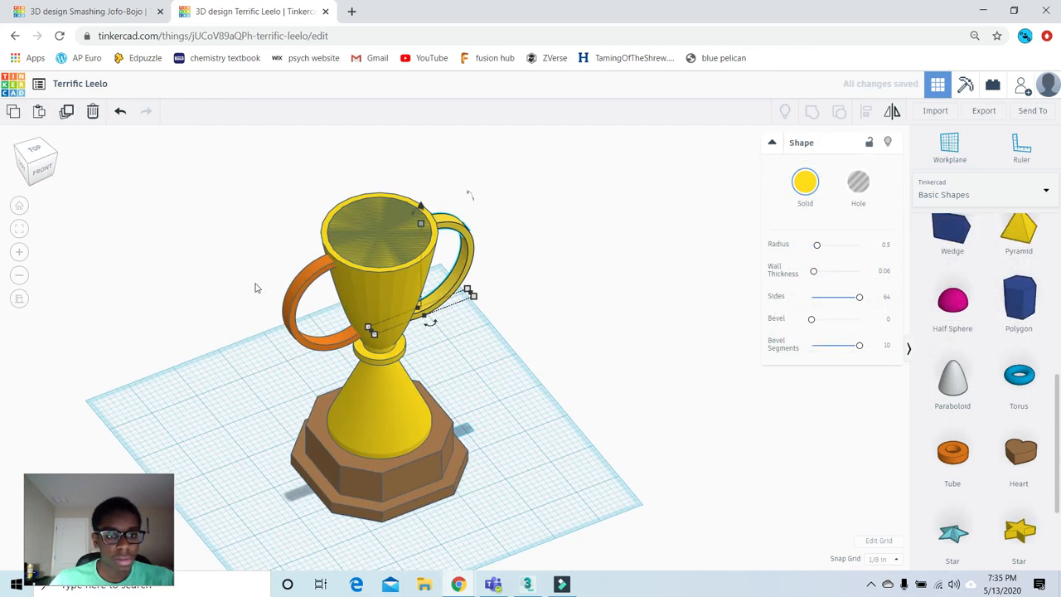
{"action": "left_click", "coordinate": [311, 279]}
{"action": "left_click", "coordinate": [805, 186]}
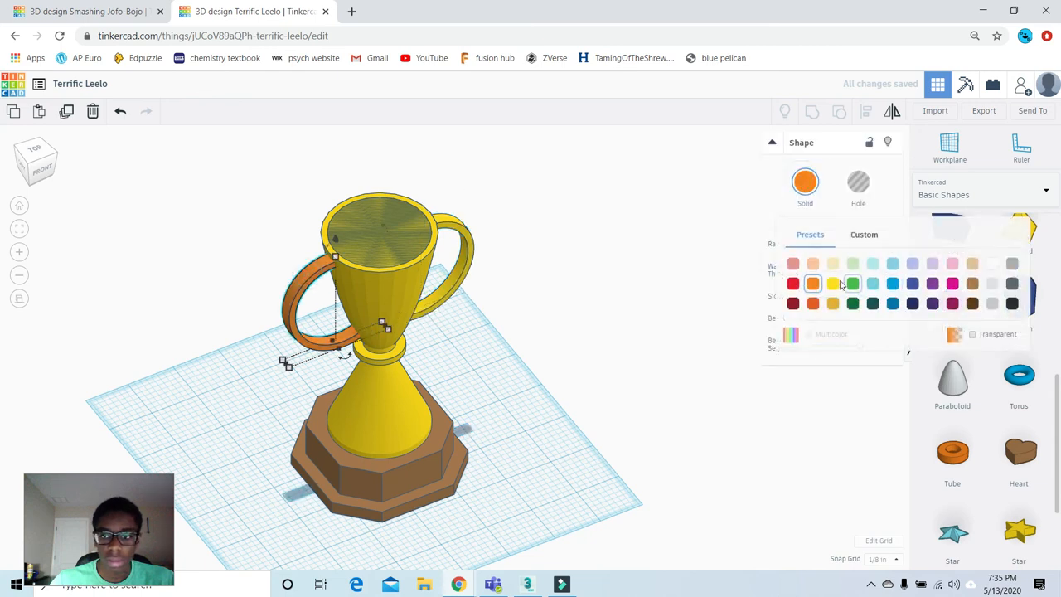
{"action": "left_click", "coordinate": [834, 281]}
{"action": "left_click", "coordinate": [606, 346]}
- Group all the trophy parts into one object that keeps the brown and yellow colors
{"action": "scroll", "coordinate": [240, 137], "scroll_direction": "down", "scroll_amount": 2}
{"action": "left_click_drag", "start_coordinate": [177, 150], "coordinate": [715, 516]}
{"action": "left_click", "coordinate": [812, 114]}
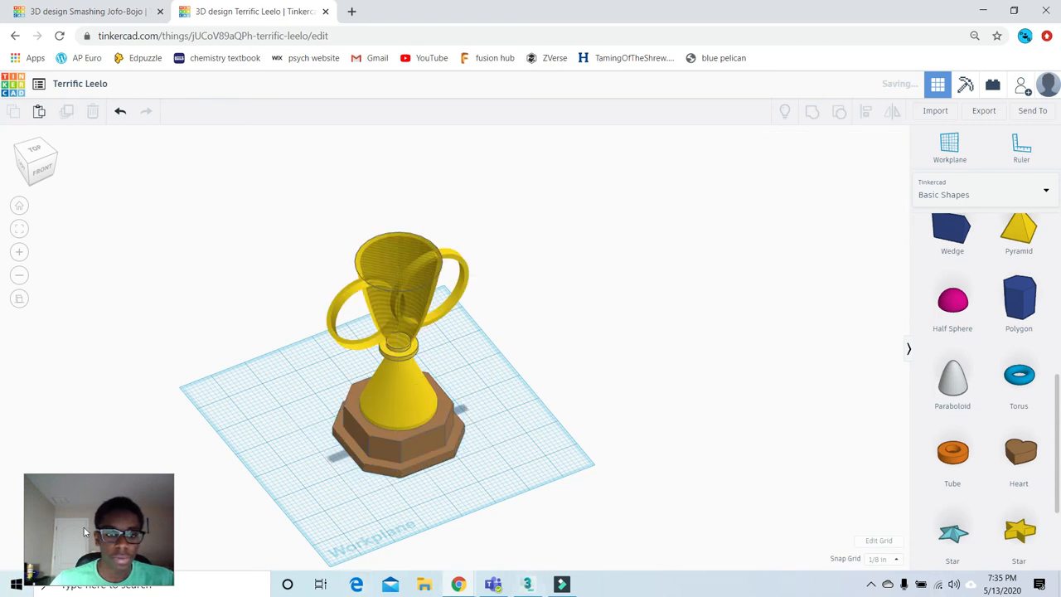
{"action": "left_click", "coordinate": [325, 155]}
{"action": "mouse_move", "coordinate": [35, 164]}
{"action": "left_mouse_down"}
{"action": "mouse_move", "coordinate": [95, 183]}
{"action": "mouse_move", "coordinate": [37, 162]}
{"action": "mouse_move", "coordinate": [86, 166]}
{"action": "mouse_move", "coordinate": [71, 193]}
{"action": "mouse_move", "coordinate": [34, 172]}
{"action": "left_mouse_up"}
{"action": "scroll", "coordinate": [73, 294], "scroll_direction": "up", "scroll_amount": 3}
- Try to place a workplane on the front face of the base's upper octagon
{"action": "left_click", "coordinate": [40, 169]}
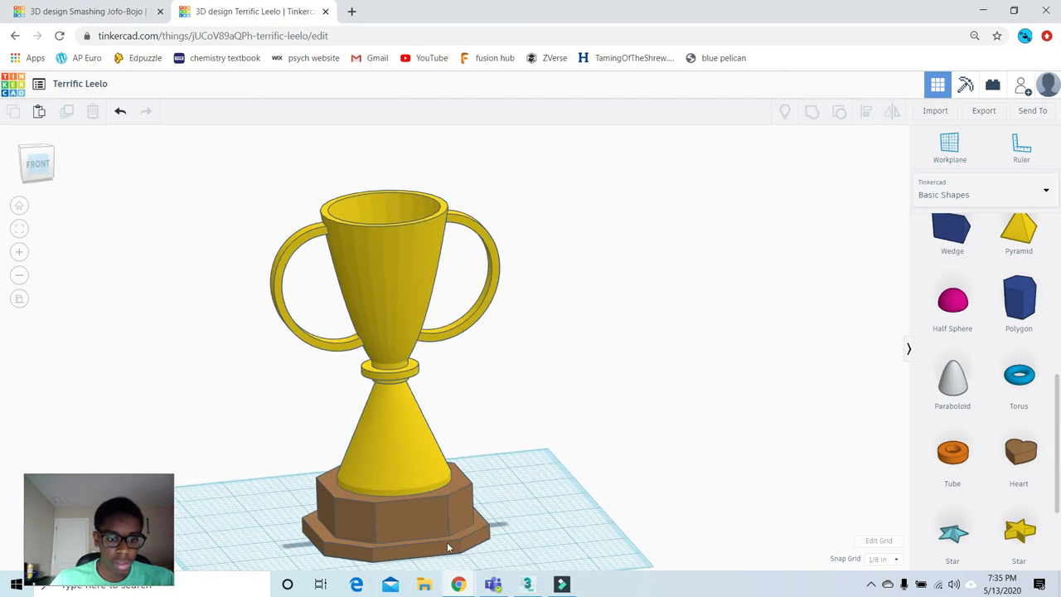
{"action": "left_click", "coordinate": [950, 143]}
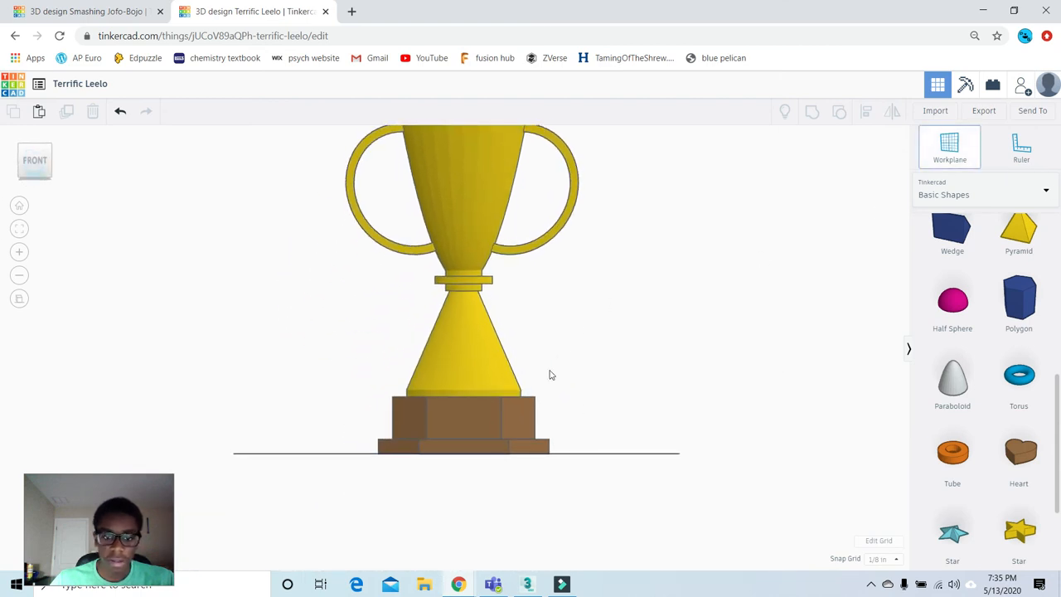
{"action": "scroll", "coordinate": [552, 372], "scroll_direction": "up", "scroll_amount": 3}
{"action": "left_click", "coordinate": [468, 442]}
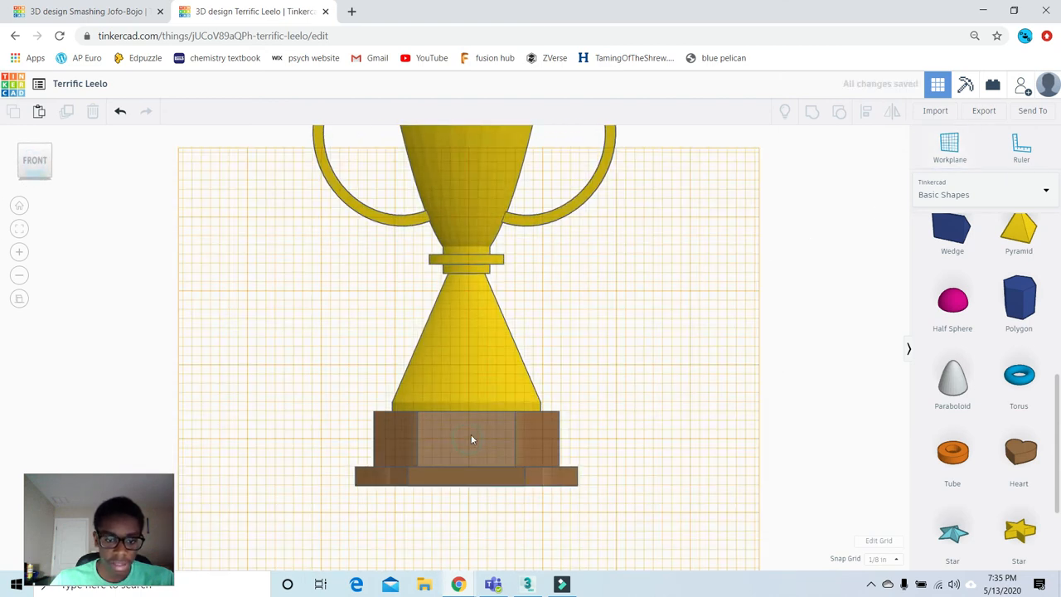
{"action": "mouse_move", "coordinate": [36, 161]}
{"action": "left_mouse_down"}
{"action": "mouse_move", "coordinate": [74, 179]}
{"action": "mouse_move", "coordinate": [48, 171]}
{"action": "left_mouse_up"}
{"action": "scroll", "coordinate": [421, 409], "scroll_direction": "up", "scroll_amount": 2}
{"action": "scroll", "coordinate": [419, 429], "scroll_direction": "down", "scroll_amount": 3}
{"action": "scroll", "coordinate": [286, 460], "scroll_direction": "up", "scroll_amount": 2}
{"action": "scroll", "coordinate": [55, 346], "scroll_direction": "down", "scroll_amount": 2}
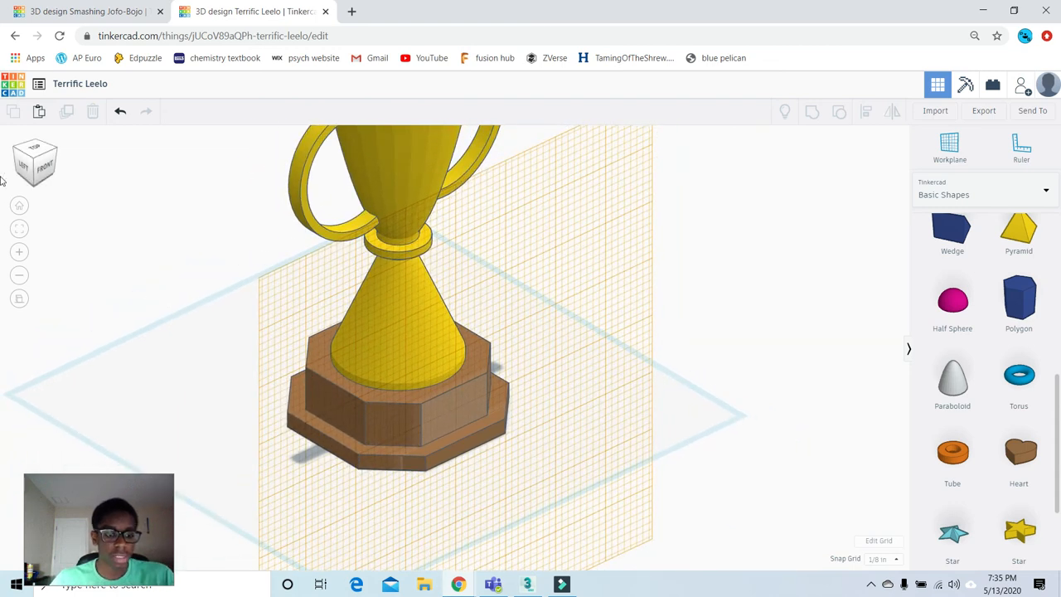
{"action": "key", "text": "ctrl+z"}
{"action": "scroll", "coordinate": [177, 469], "scroll_direction": "down", "scroll_amount": 2}
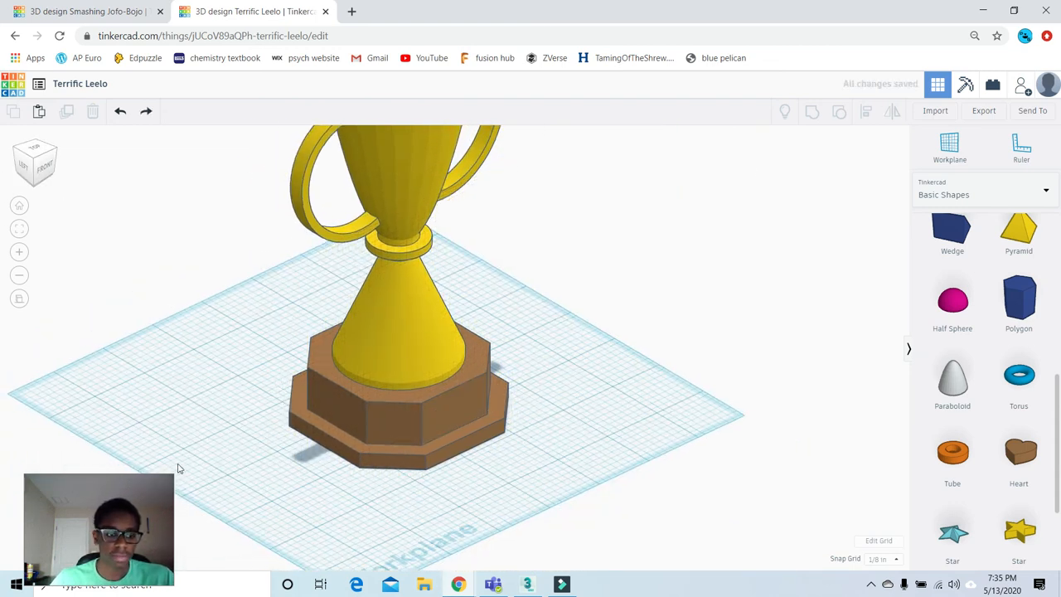